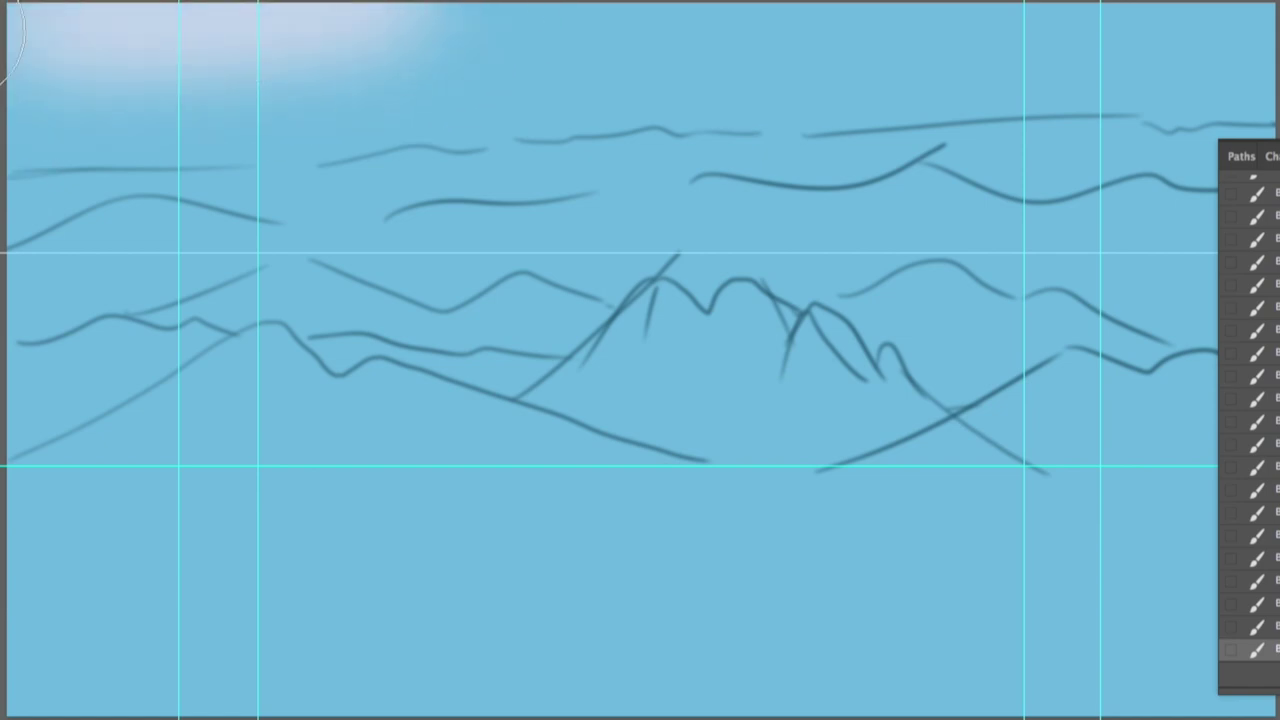
- Paint soft lavender and pinkish-white cloud bands across the upper sky, undoing one faulty stroke
drag(580, 85, 1200, 90)
drag(90, 110, 185, 115)
key(ctrl+z)
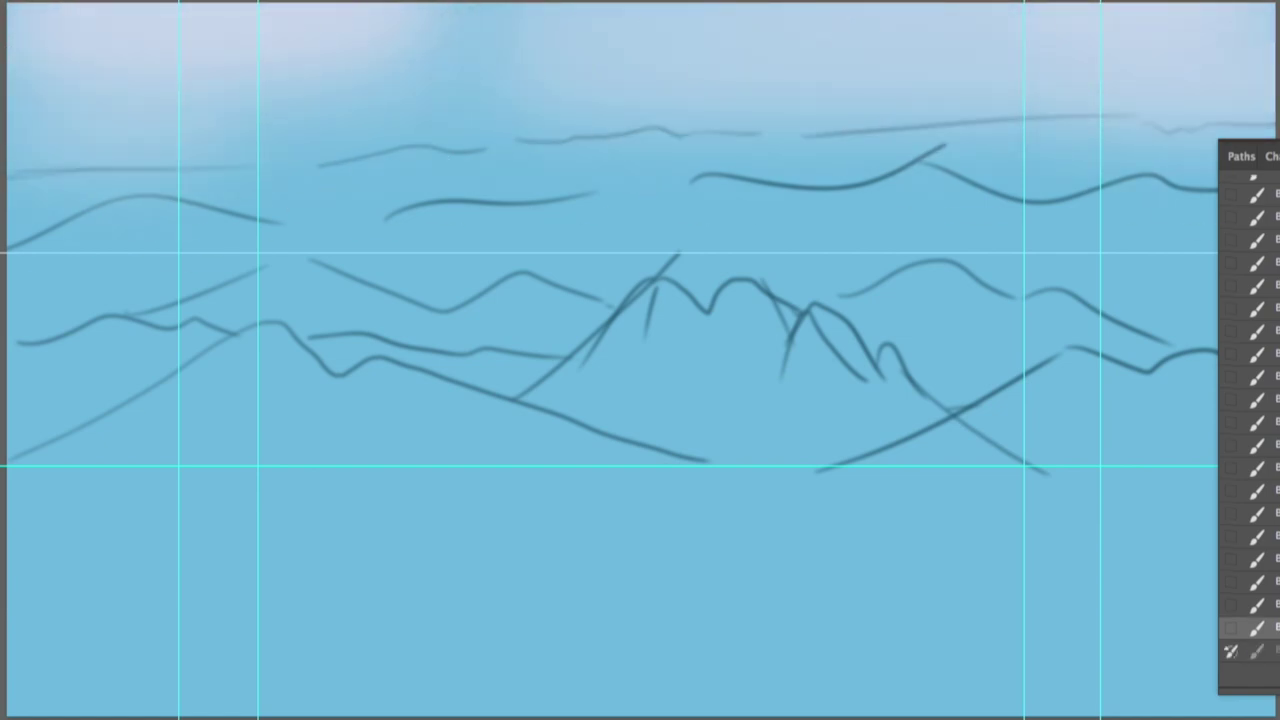
mouse_move(44, 103)
mouse_down()
mouse_move(200, 74)
mouse_move(303, 77)
mouse_move(386, 111)
mouse_move(615, 95)
mouse_up()
drag(806, 88, 970, 94)
drag(425, 76, 1251, 103)
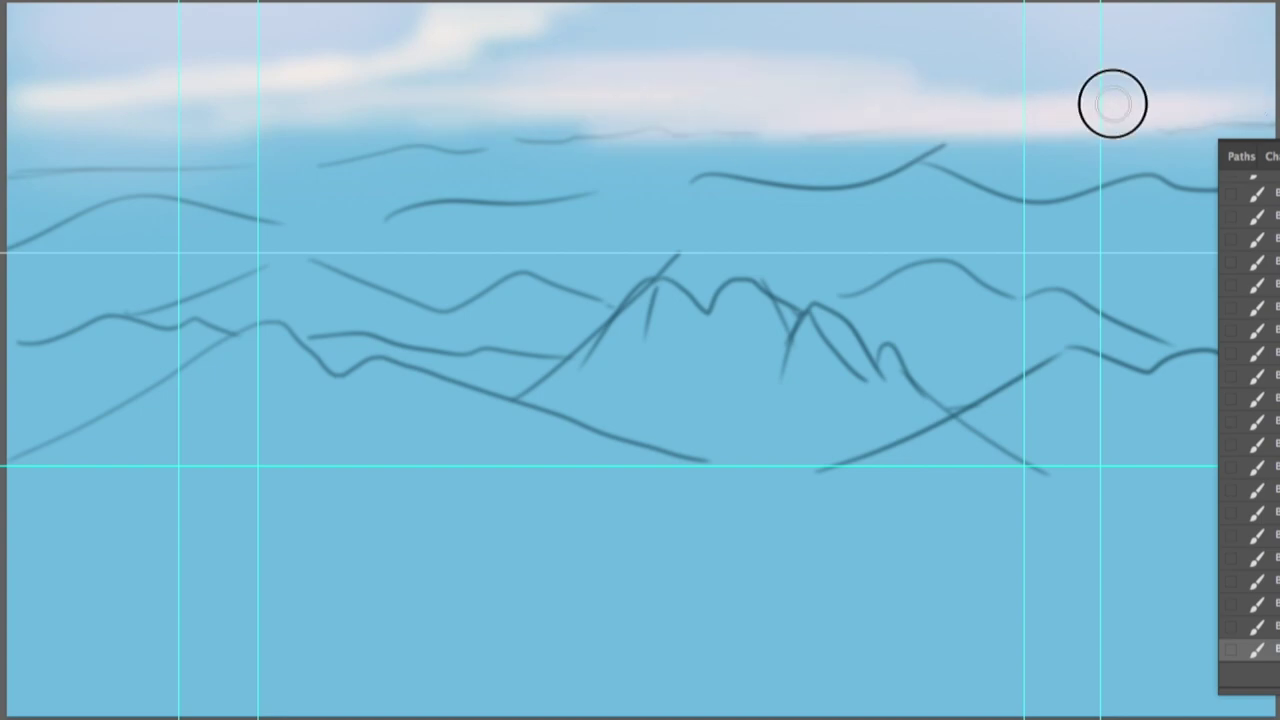
- Pick pale grey and beige tints and cover the rest of the sky and the lower canvas with soft clouds
click(3, 400)
click(922, 718)
click(669, 530)
click(1100, 494)
mouse_move(950, 74)
mouse_down()
mouse_move(1093, 74)
mouse_move(1057, 2)
mouse_move(669, 134)
mouse_move(971, 163)
mouse_move(373, 150)
mouse_move(20, 220)
mouse_move(837, 220)
mouse_move(5, 206)
mouse_move(5, 220)
mouse_move(149, 291)
mouse_move(1094, 237)
mouse_move(314, 486)
mouse_up()
key(Return)
drag(40, 690, 891, 534)
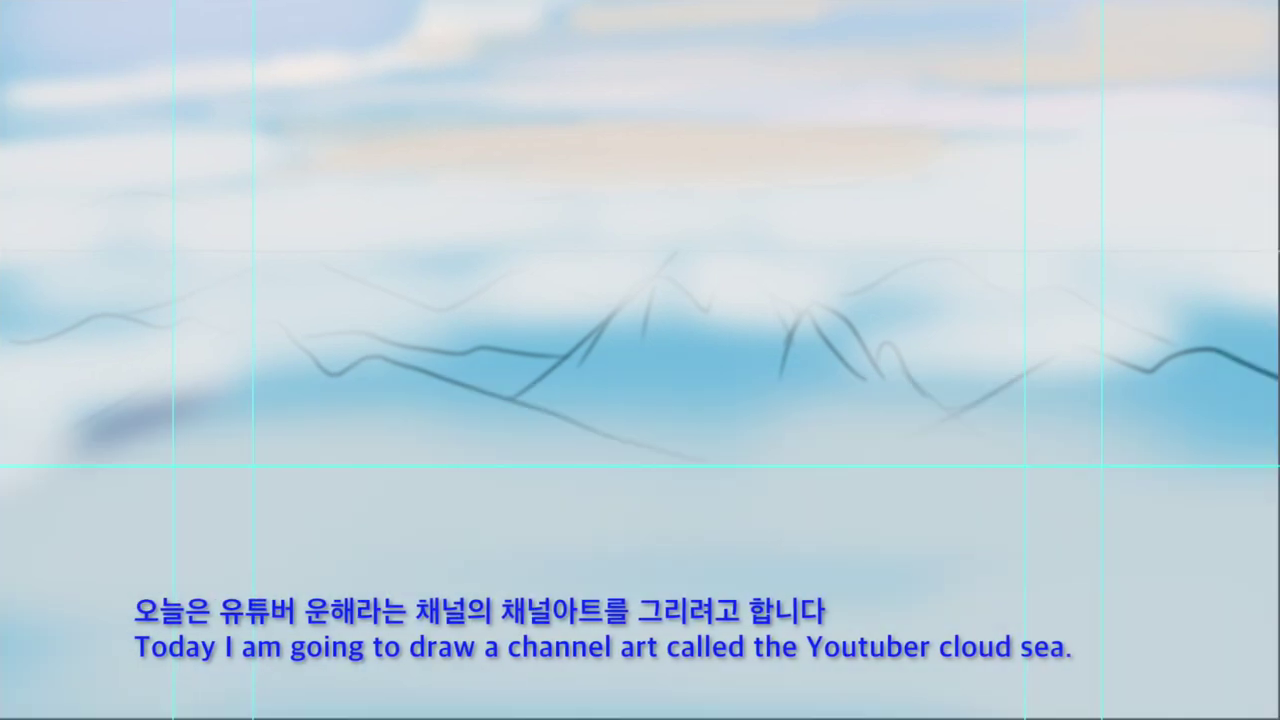
- Block in the navy, dark purple, blue and lavender mountains over the sketch with a speckled brush
mouse_move(5, 455)
mouse_down()
mouse_move(163, 400)
mouse_move(366, 366)
mouse_move(449, 397)
mouse_move(111, 471)
mouse_move(206, 414)
mouse_move(137, 418)
mouse_up()
mouse_move(520, 395)
mouse_down()
mouse_move(543, 371)
mouse_move(757, 329)
mouse_move(600, 394)
mouse_move(742, 453)
mouse_move(863, 443)
mouse_move(651, 363)
mouse_move(700, 390)
mouse_up()
mouse_move(838, 472)
mouse_down()
mouse_move(968, 420)
mouse_move(1194, 406)
mouse_move(994, 449)
mouse_move(1189, 371)
mouse_move(944, 477)
mouse_up()
mouse_move(655, 500)
mouse_down()
mouse_move(720, 491)
mouse_move(745, 505)
mouse_up()
mouse_move(470, 300)
mouse_down()
mouse_move(51, 343)
mouse_move(443, 329)
mouse_move(320, 360)
mouse_move(5, 400)
mouse_move(266, 334)
mouse_up()
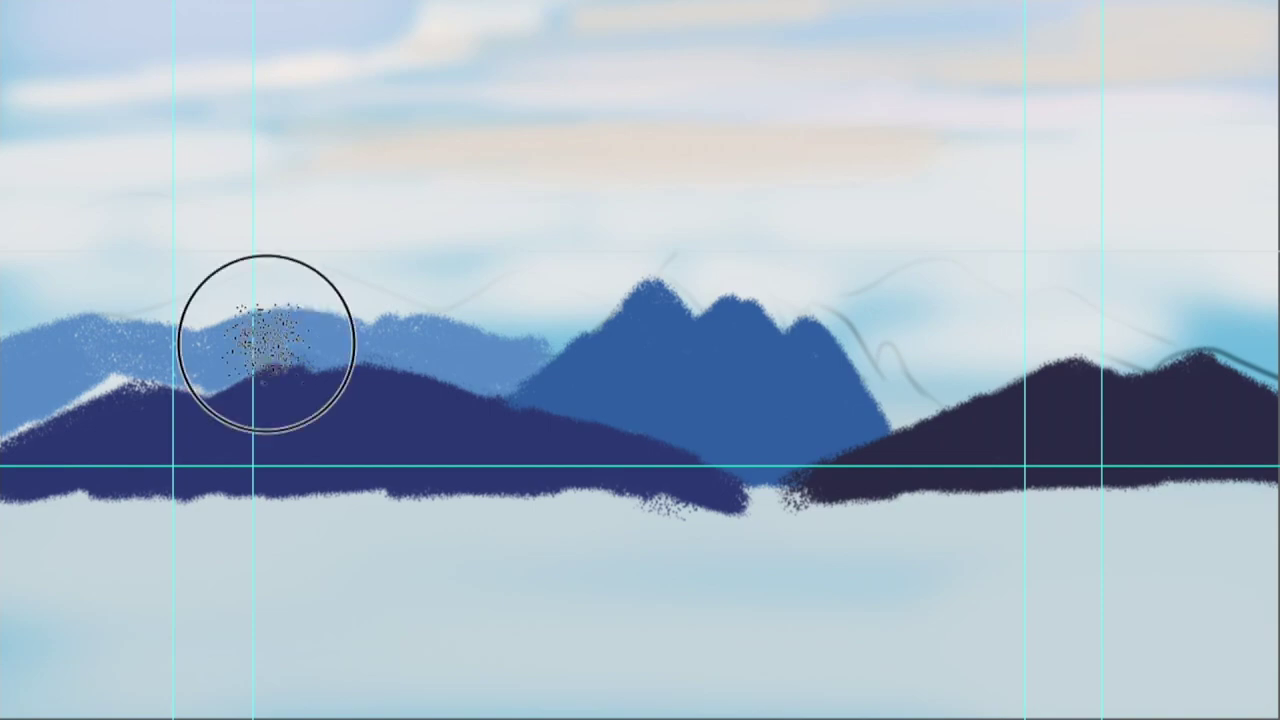
mouse_move(899, 370)
mouse_down()
mouse_move(994, 366)
mouse_move(916, 400)
mouse_move(1140, 361)
mouse_up()
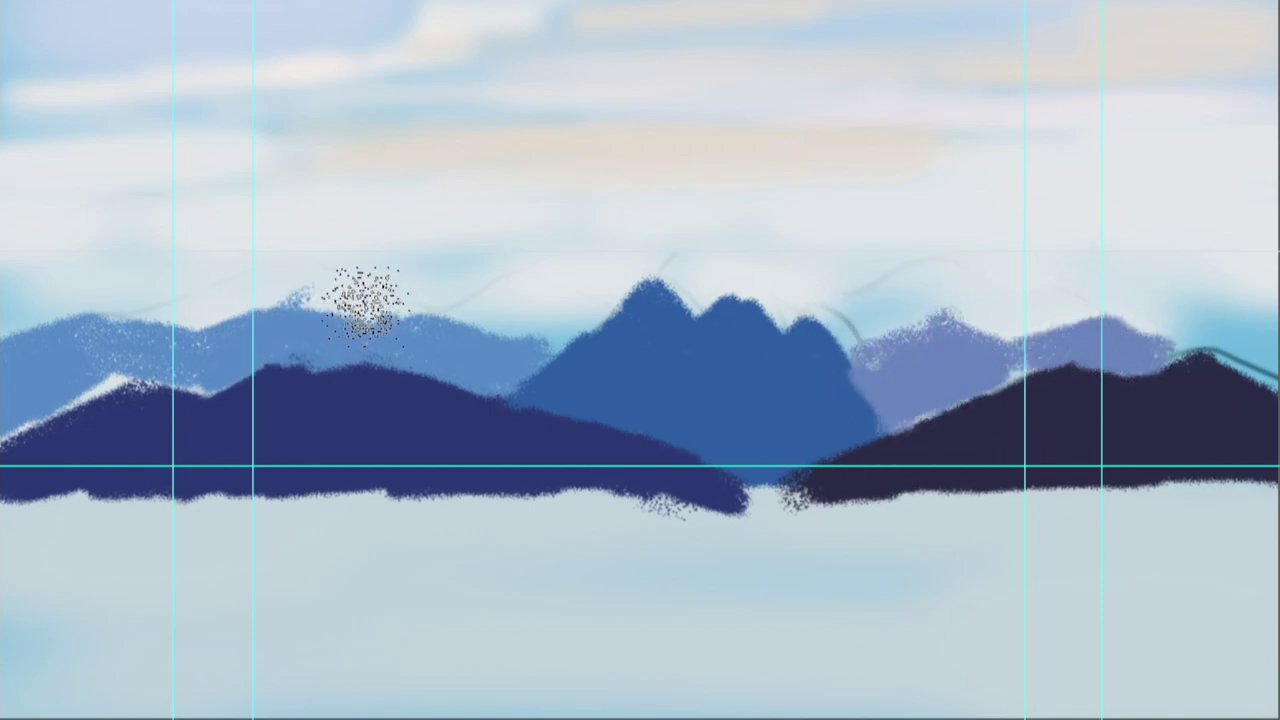
drag(398, 286, 345, 317)
- Reduce the height of the painted mountains by lowering their upper edge
key(v)
drag(639, 245, 640, 286)
key(Return)
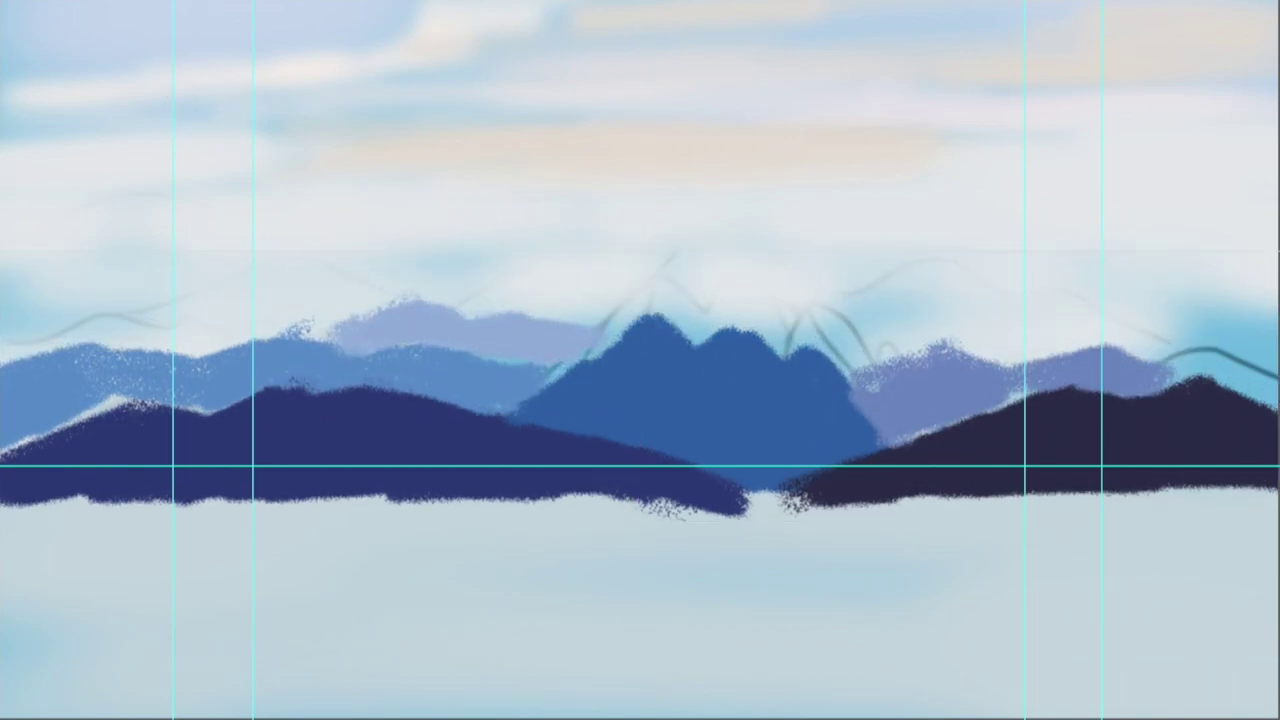
- Add distant blue ridges behind the existing mountains on both sides of the central peak
mouse_move(230, 330)
mouse_down()
mouse_move(109, 331)
mouse_move(813, 312)
mouse_move(1195, 335)
mouse_up()
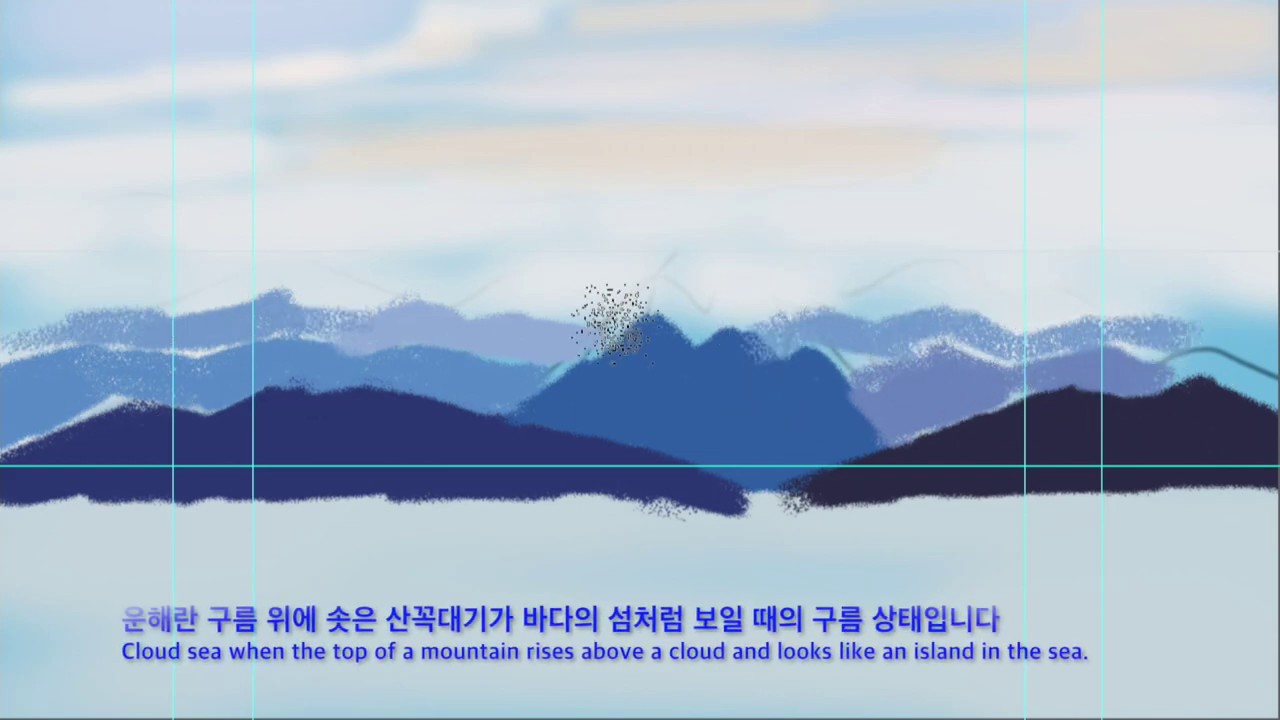
alt+click(560, 348)
mouse_move(556, 322)
mouse_down()
mouse_move(600, 325)
mouse_move(440, 355)
mouse_up()
key(Return)
alt+click(579, 349)
key(Return)
mouse_move(777, 290)
mouse_down()
mouse_move(734, 317)
mouse_move(945, 308)
mouse_up()
- Reshape the central peak to a sharper summit and smooth the navy hill's outline using sampled colours
alt+click(669, 392)
mouse_move(587, 350)
mouse_down()
mouse_move(674, 311)
mouse_move(811, 394)
mouse_up()
mouse_move(5, 445)
mouse_down()
mouse_move(150, 400)
mouse_move(493, 422)
mouse_up()
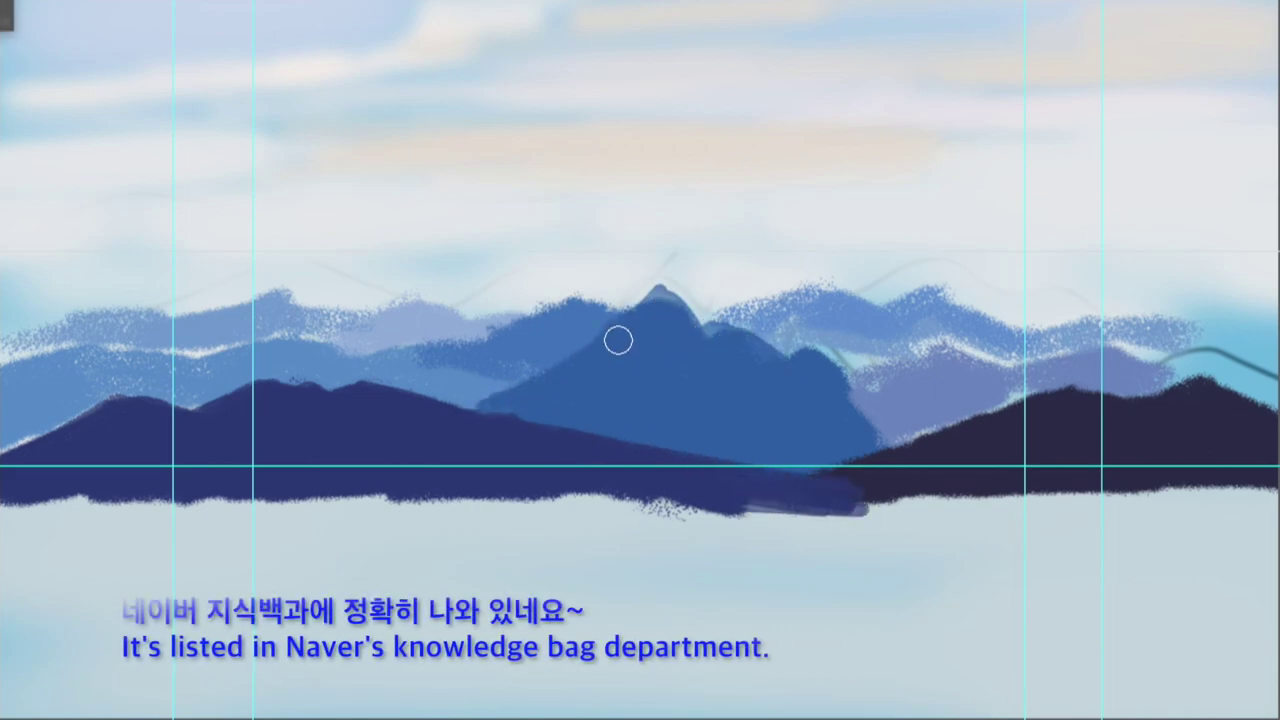
drag(720, 332, 905, 448)
- Repaint the blue ridges beside the central peak, the dark right hill and the pale far-left range with smoother edges
alt+click(520, 330)
mouse_move(360, 366)
mouse_down()
mouse_move(440, 370)
mouse_move(634, 294)
mouse_up()
key(n)
click(790, 557)
key(Return)
drag(735, 310, 845, 350)
drag(1031, 333, 1270, 380)
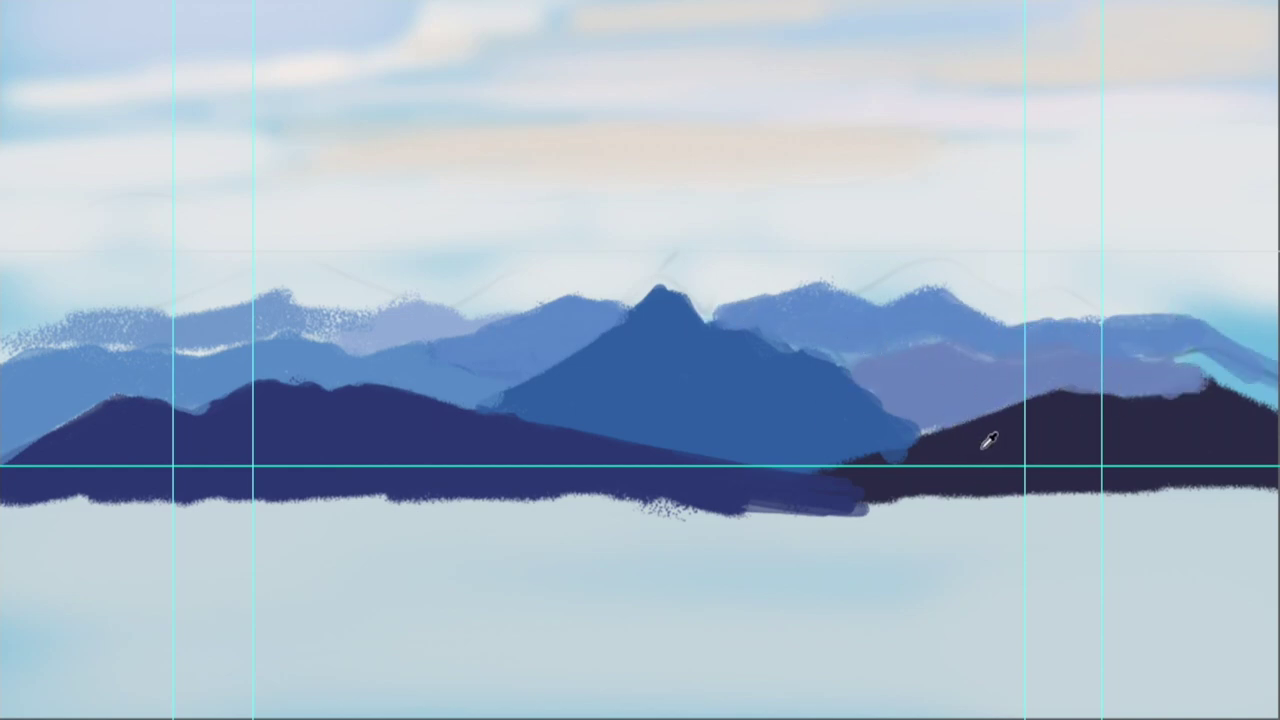
mouse_move(893, 461)
mouse_down()
mouse_move(947, 488)
mouse_move(1068, 408)
mouse_up()
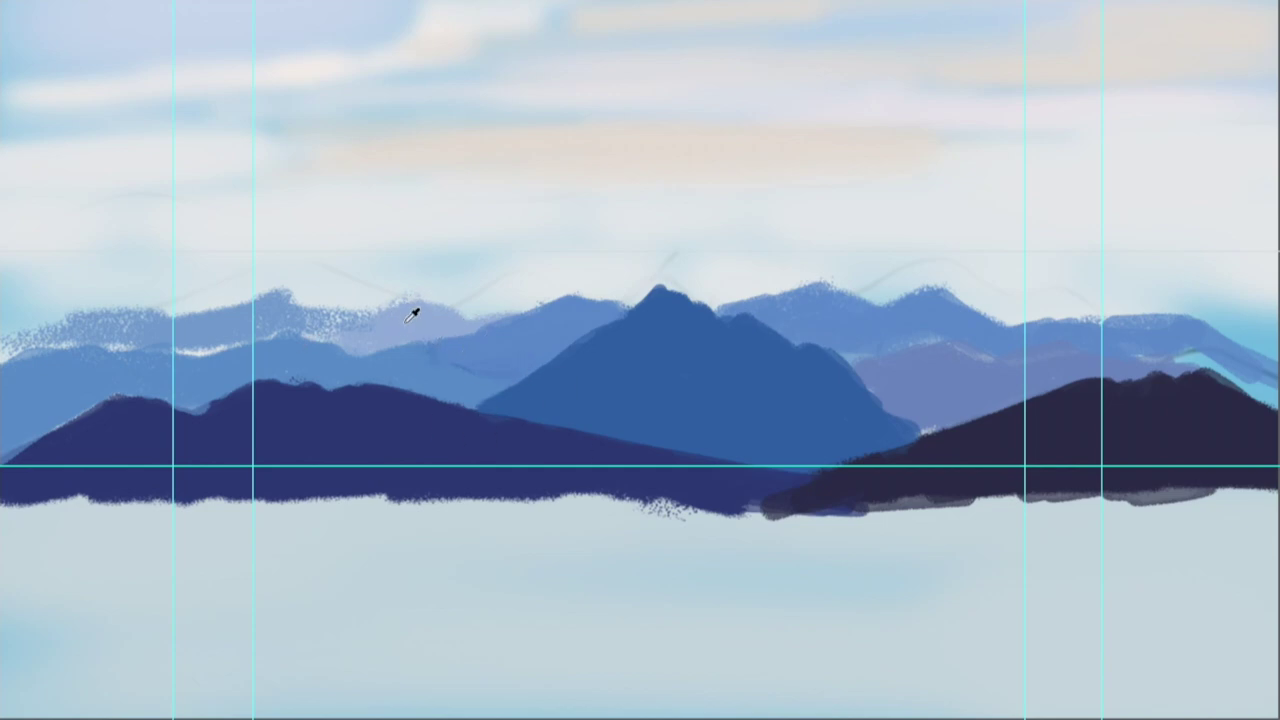
mouse_move(30, 335)
mouse_down()
mouse_move(177, 337)
mouse_move(273, 305)
mouse_up()
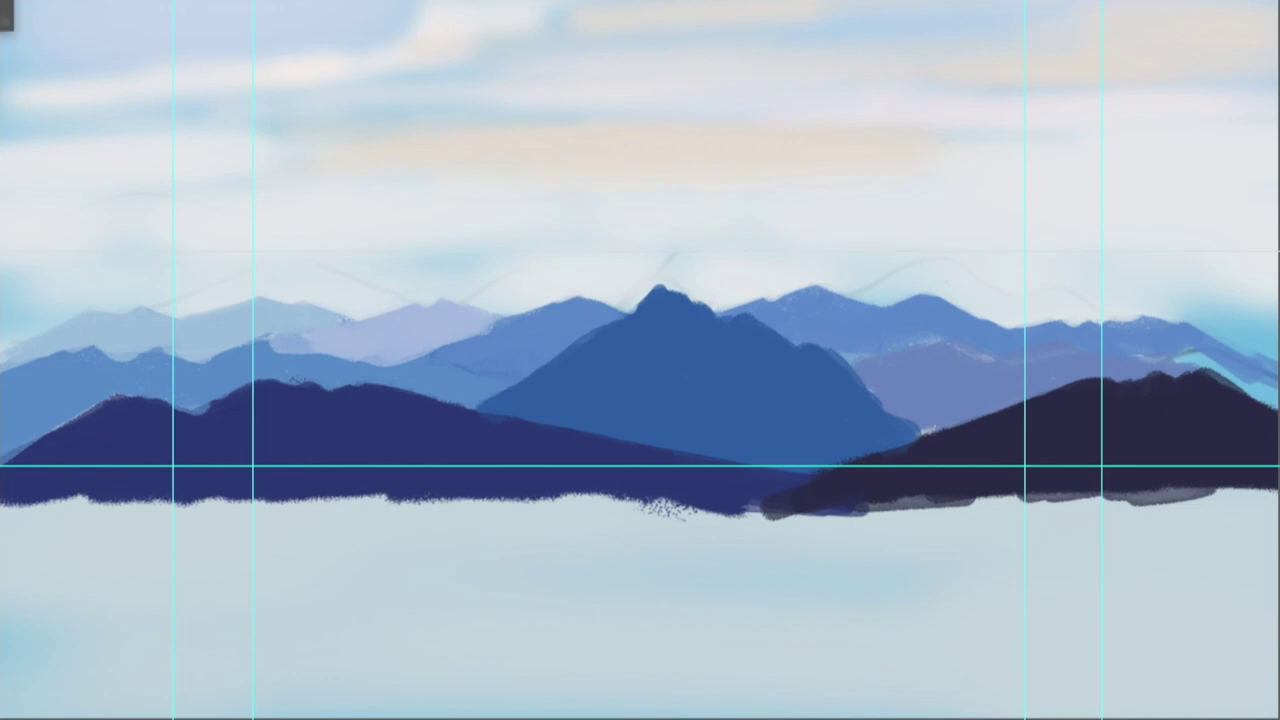
- Add soft lighter highlights to the navy hill, the central peak and the dark right hill
drag(344, 438, 294, 431)
drag(510, 424, 478, 446)
drag(660, 314, 632, 342)
drag(709, 351, 745, 335)
drag(814, 354, 786, 382)
drag(1058, 394, 1026, 416)
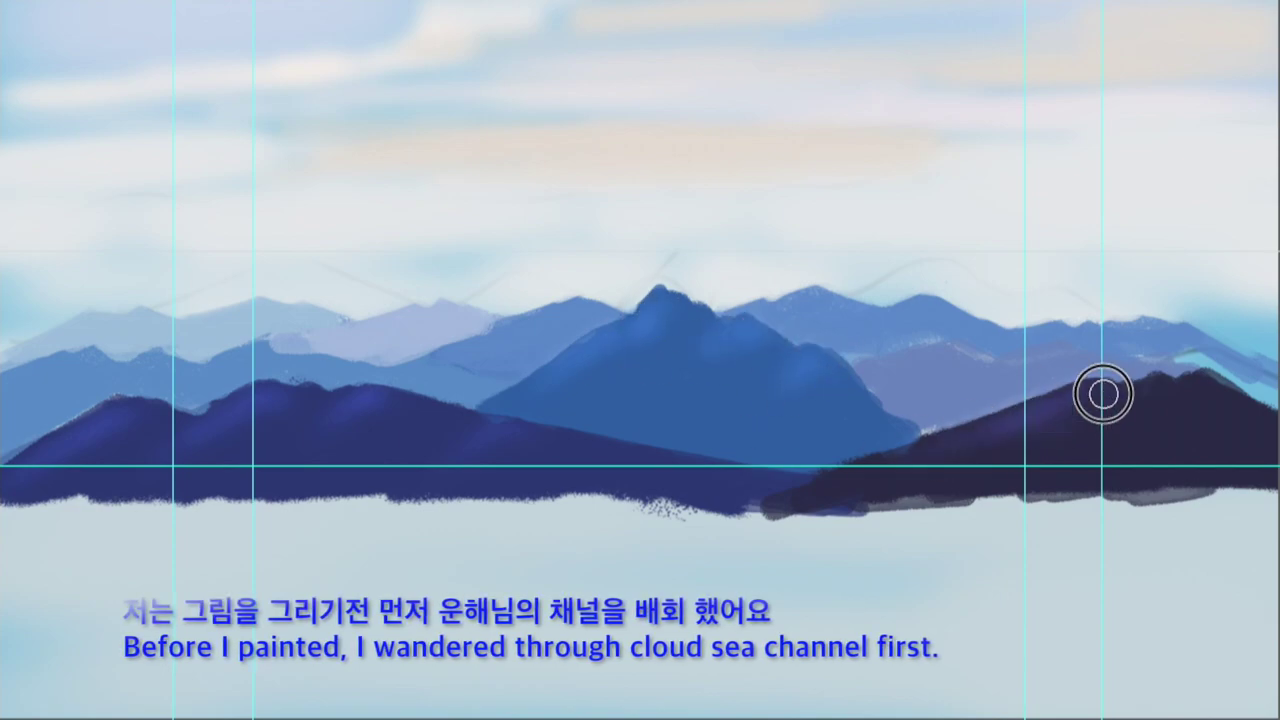
drag(1160, 384, 1138, 405)
drag(1208, 383, 1190, 398)
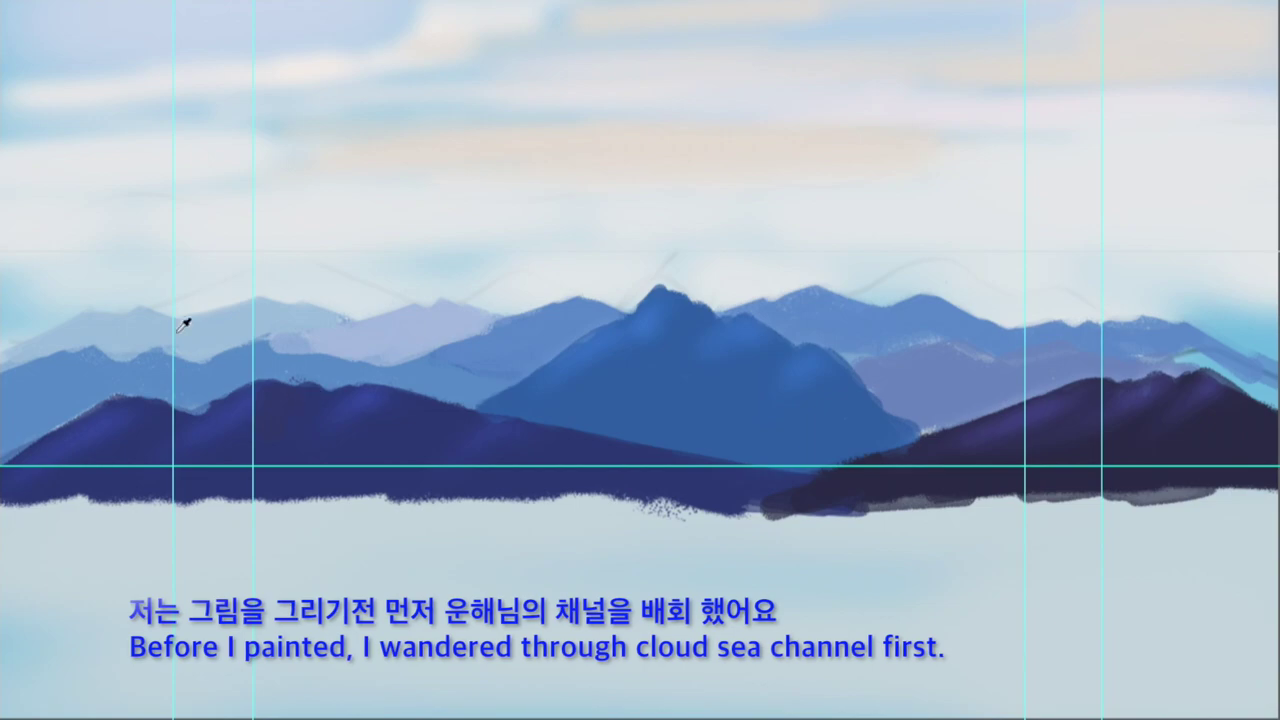
- Refine the distant ridge outlines and add a small side peak to the central mountain's right slope
drag(880, 385, 980, 340)
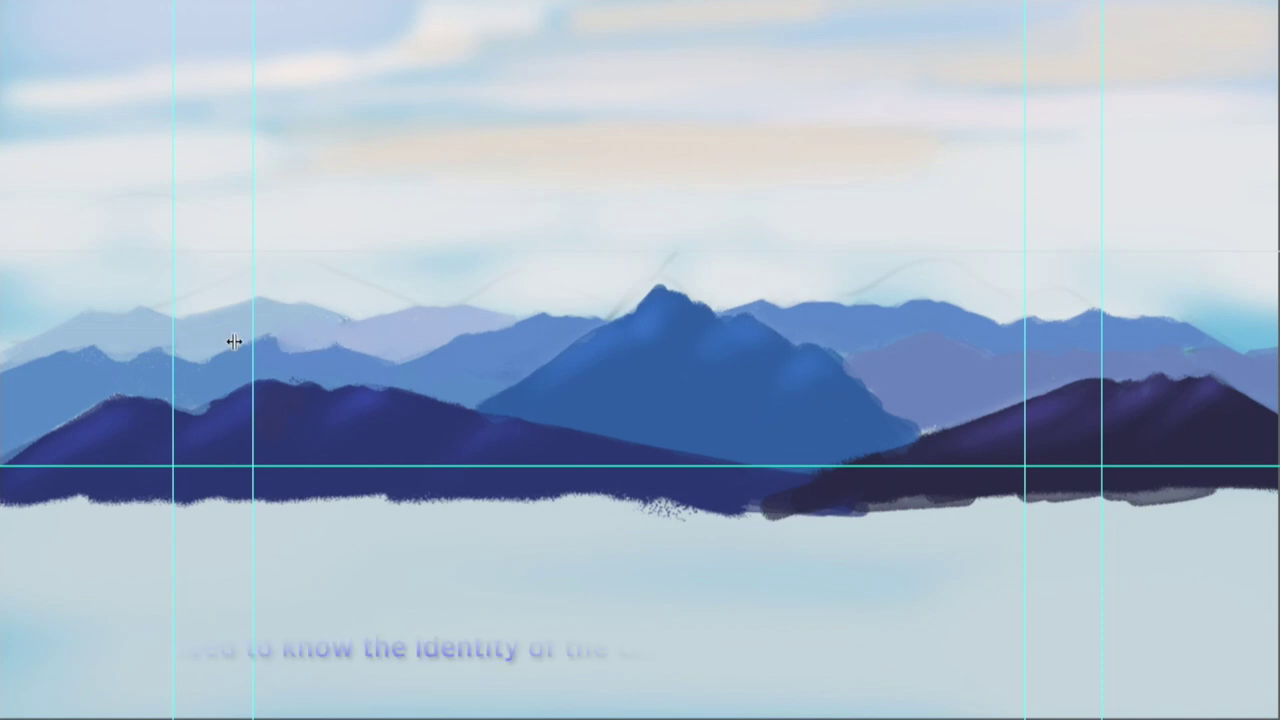
alt+click(301, 317)
drag(308, 311, 386, 309)
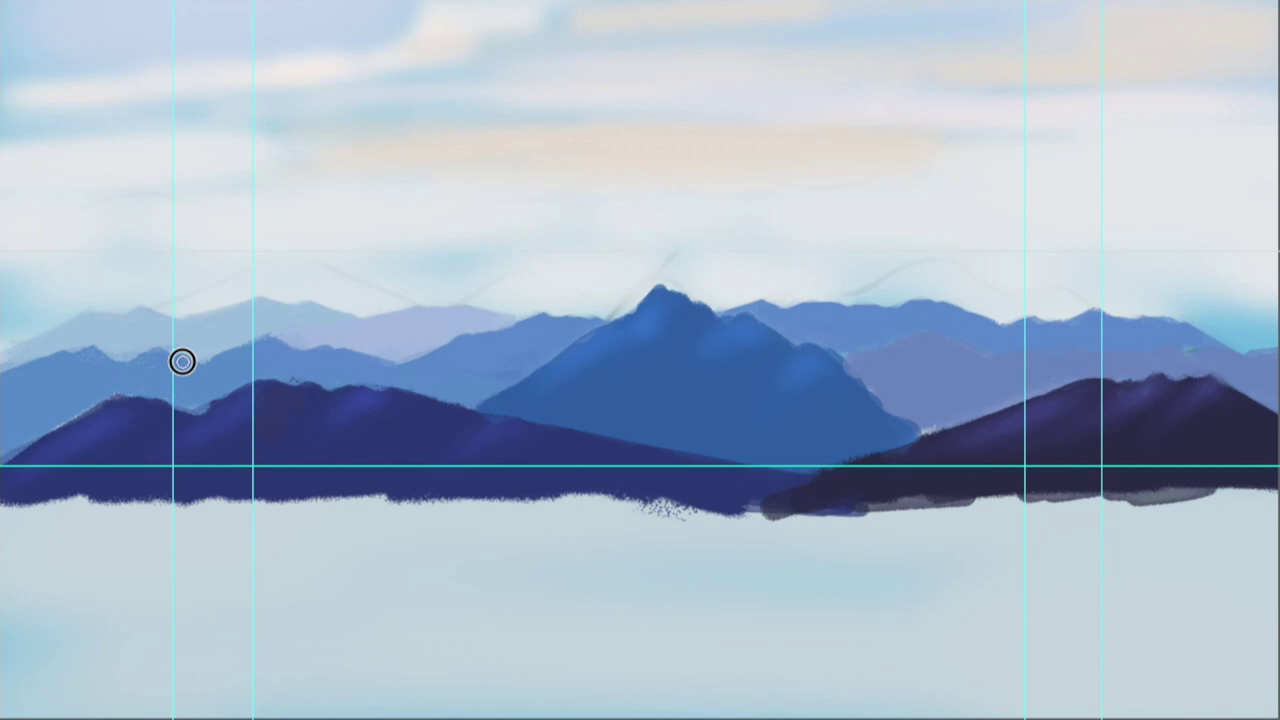
mouse_move(846, 391)
mouse_down()
mouse_move(924, 399)
mouse_move(882, 403)
mouse_move(934, 417)
mouse_up()
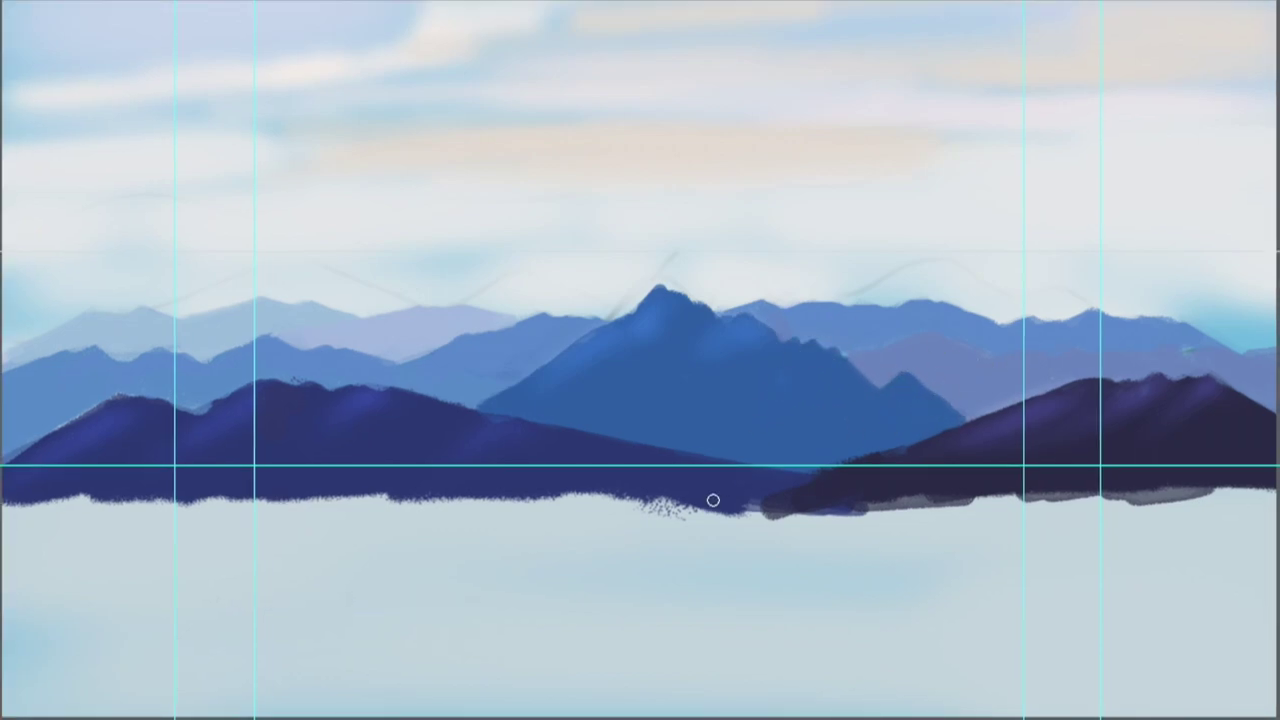
- Cover the area below the hills with broad navy and dark purple strokes
mouse_move(1108, 450)
mouse_down()
mouse_move(1194, 686)
mouse_move(609, 669)
mouse_move(1020, 466)
mouse_move(730, 530)
mouse_up()
mouse_move(90, 490)
mouse_down()
mouse_move(223, 514)
mouse_move(471, 700)
mouse_move(1110, 665)
mouse_up()
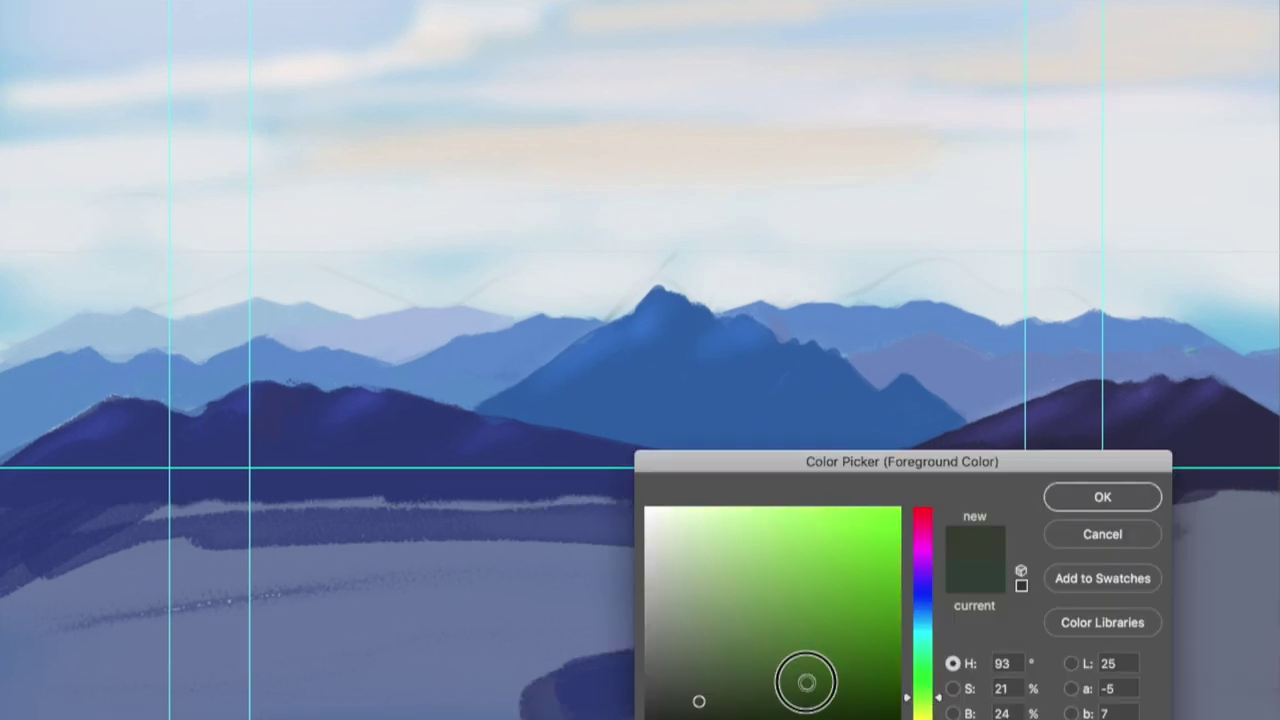
- Choose a green and, on a new layer, paint a conifer and a row of bushes in the lower-left foreground
key(Return)
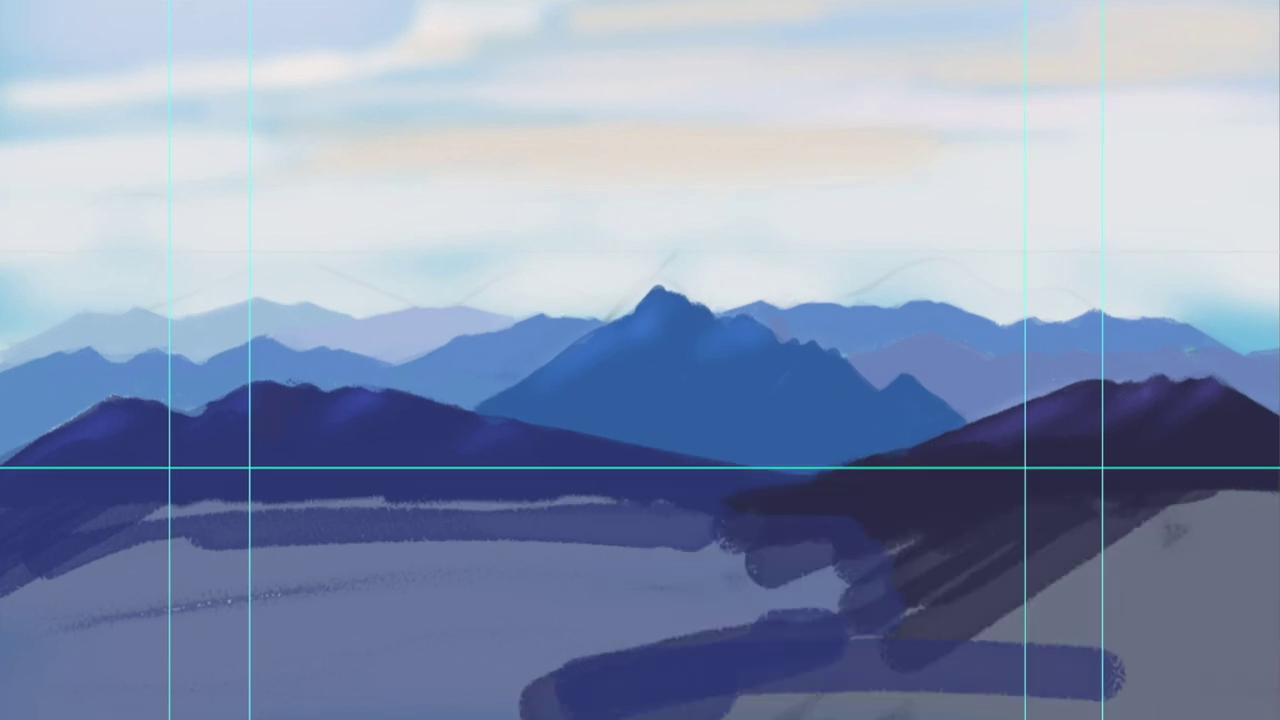
key(F7)
mouse_move(40, 700)
mouse_down()
mouse_move(21, 624)
mouse_move(48, 600)
mouse_up()
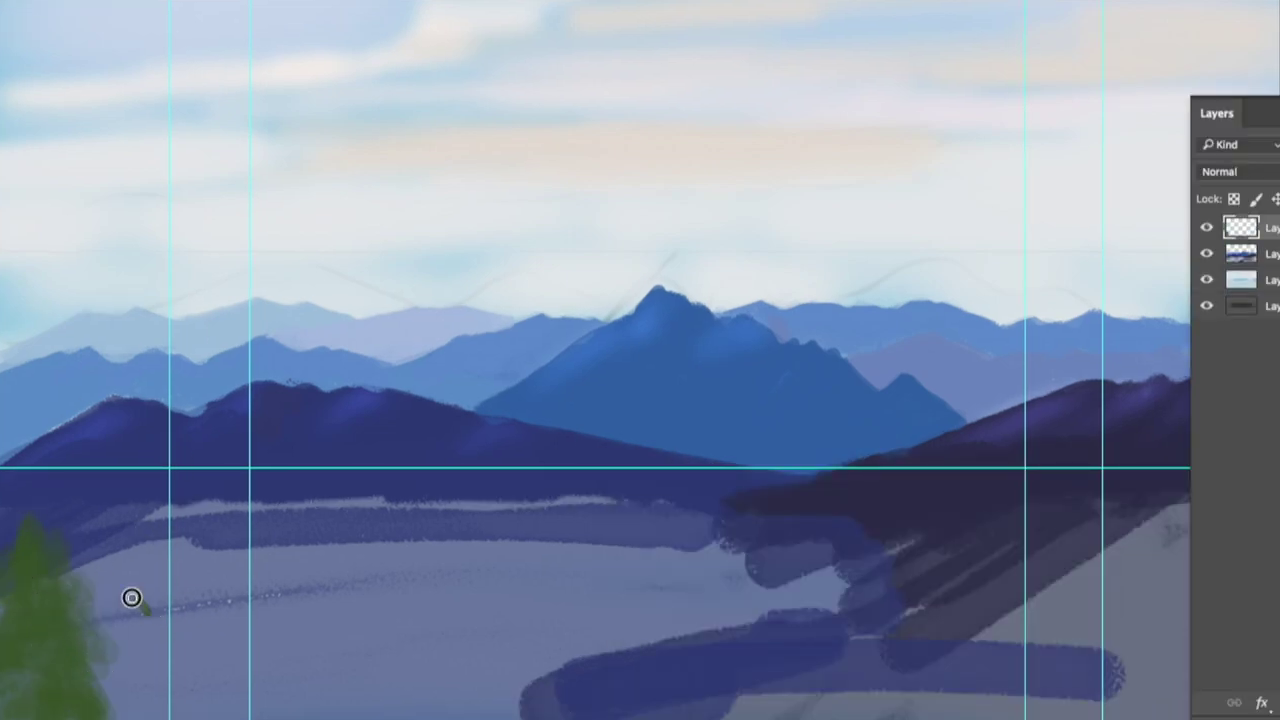
drag(321, 657, 575, 681)
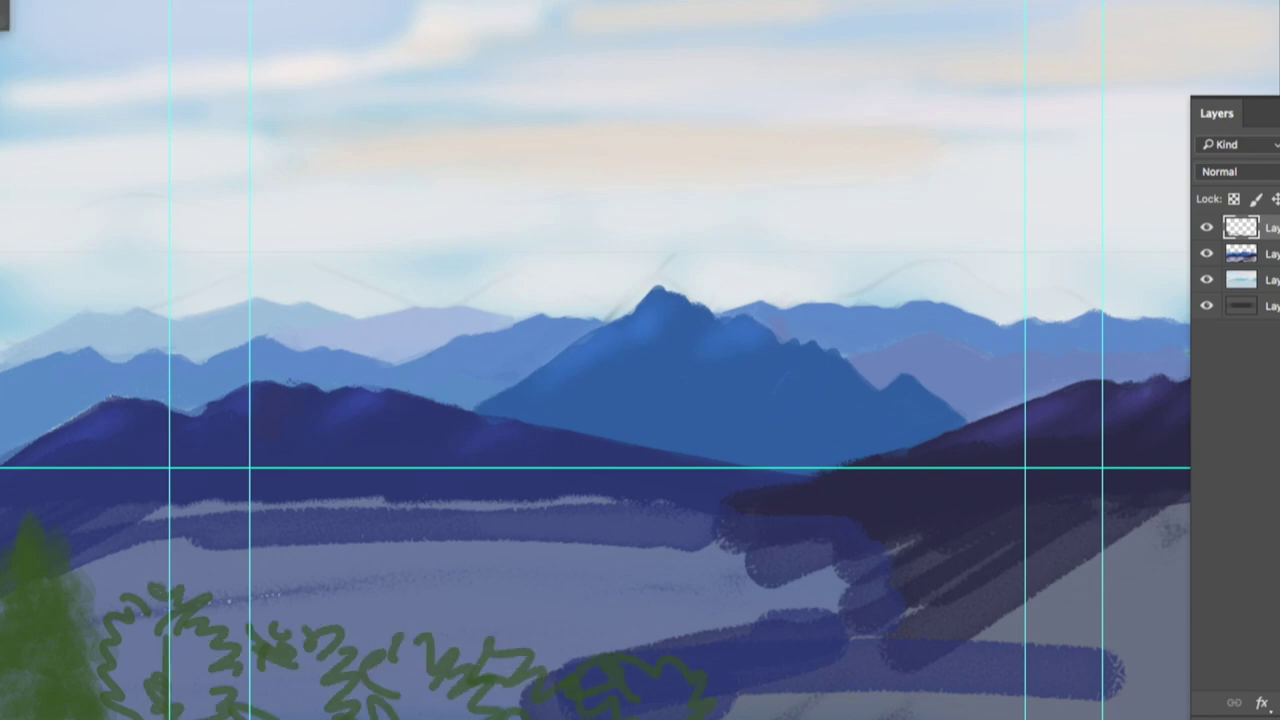
drag(145, 568, 286, 694)
mouse_move(103, 680)
mouse_down()
mouse_move(277, 669)
mouse_move(620, 697)
mouse_up()
mouse_move(163, 640)
mouse_down()
mouse_move(195, 620)
mouse_move(371, 694)
mouse_move(618, 687)
mouse_move(722, 704)
mouse_up()
- Pick another green and shade the foreground trees and bushes with leafy strokes
click(4, 20)
click(900, 694)
click(1103, 496)
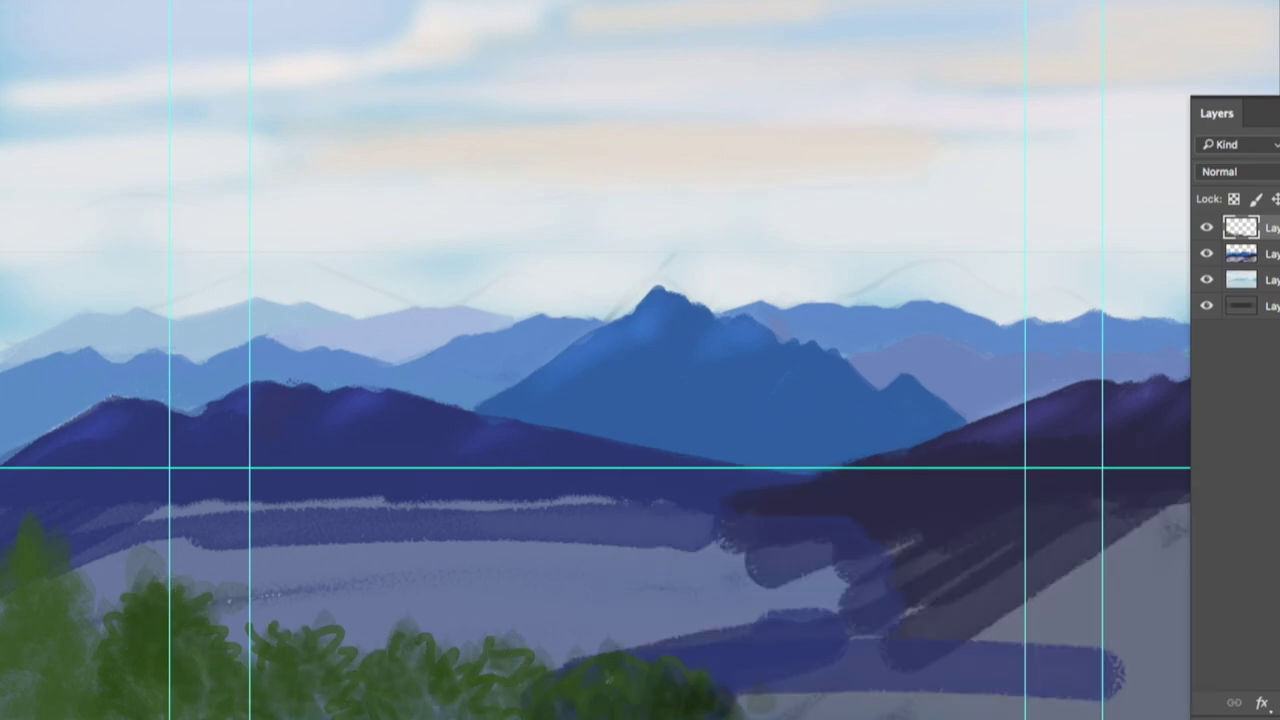
mouse_move(493, 703)
mouse_down()
mouse_move(160, 630)
mouse_move(252, 715)
mouse_move(216, 660)
mouse_up()
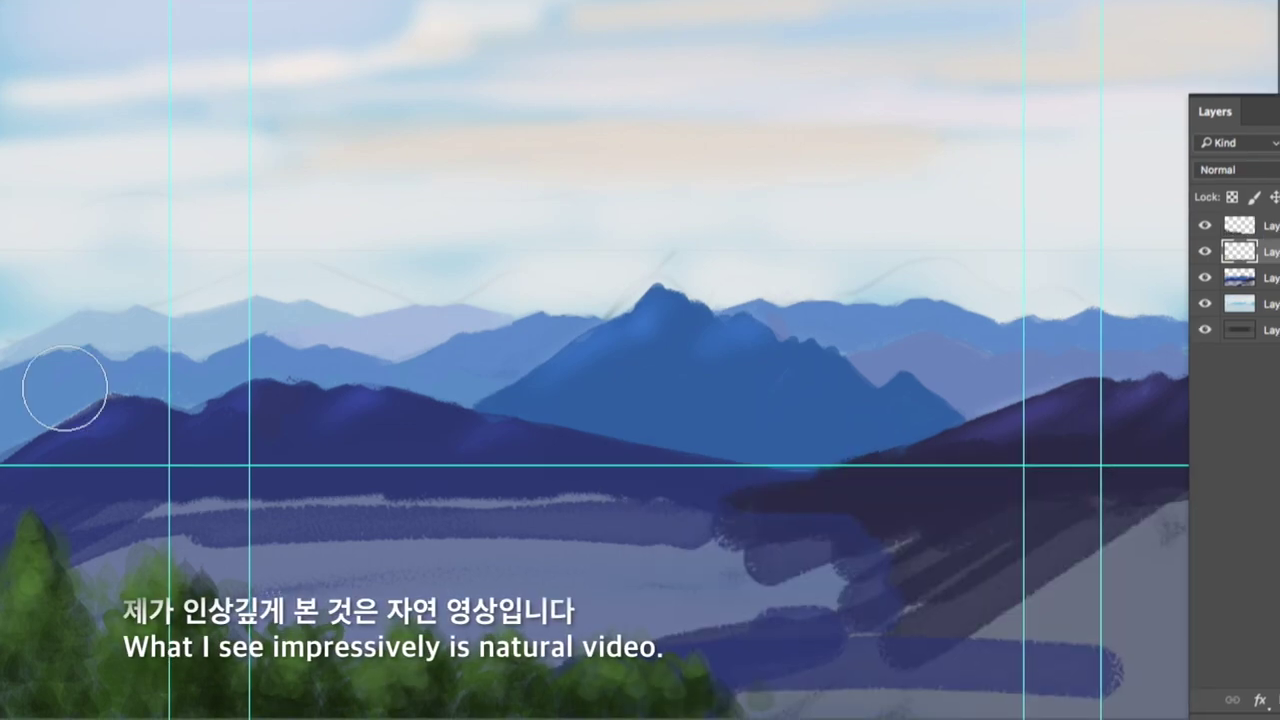
- Paint bluish-white mist over the hill bases and valley on the layer beneath the trees
drag(64, 560, 737, 580)
drag(737, 500, 1150, 490)
click(1262, 252)
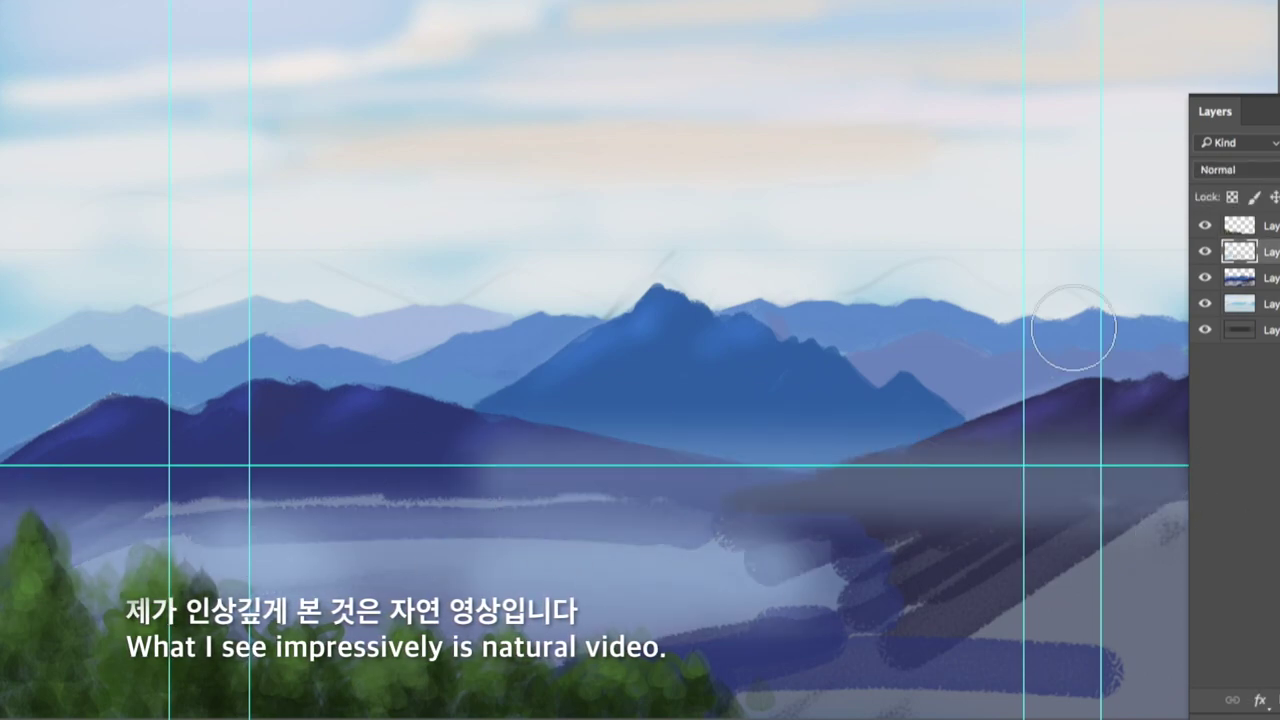
drag(490, 505, 60, 525)
key(Tab)
mouse_move(1200, 480)
mouse_down()
mouse_move(1054, 537)
mouse_move(543, 560)
mouse_move(0, 470)
mouse_move(1140, 506)
mouse_move(1270, 663)
mouse_move(700, 690)
mouse_up()
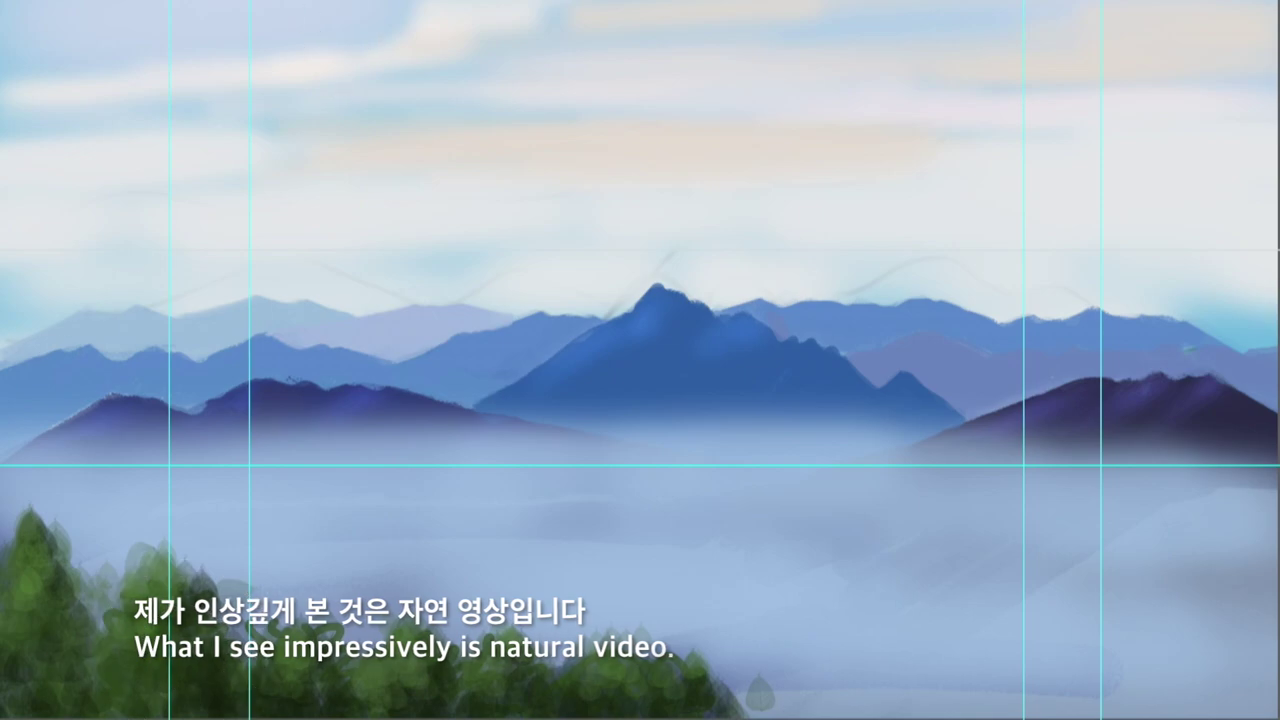
- Lighten the mist along the foot of the central peak and left hills with sampled and adjusted colours
mouse_move(277, 479)
mouse_down()
mouse_move(988, 508)
mouse_move(960, 440)
mouse_up()
alt+click(470, 472)
key(n)
key(Return)
drag(640, 420, 560, 420)
alt+click(826, 432)
mouse_move(826, 432)
mouse_down()
mouse_move(198, 480)
mouse_move(50, 455)
mouse_up()
- Enlarge the brush, blend more mist over the valley and hill bases, and undo the grey stroke in the sky
key(bracketright)
key(bracketright)
mouse_move(1180, 490)
mouse_down()
mouse_move(911, 489)
mouse_move(846, 674)
mouse_move(1130, 565)
mouse_up()
key(n)
key(Return)
drag(540, 425, 608, 461)
drag(1209, 305, 1154, 229)
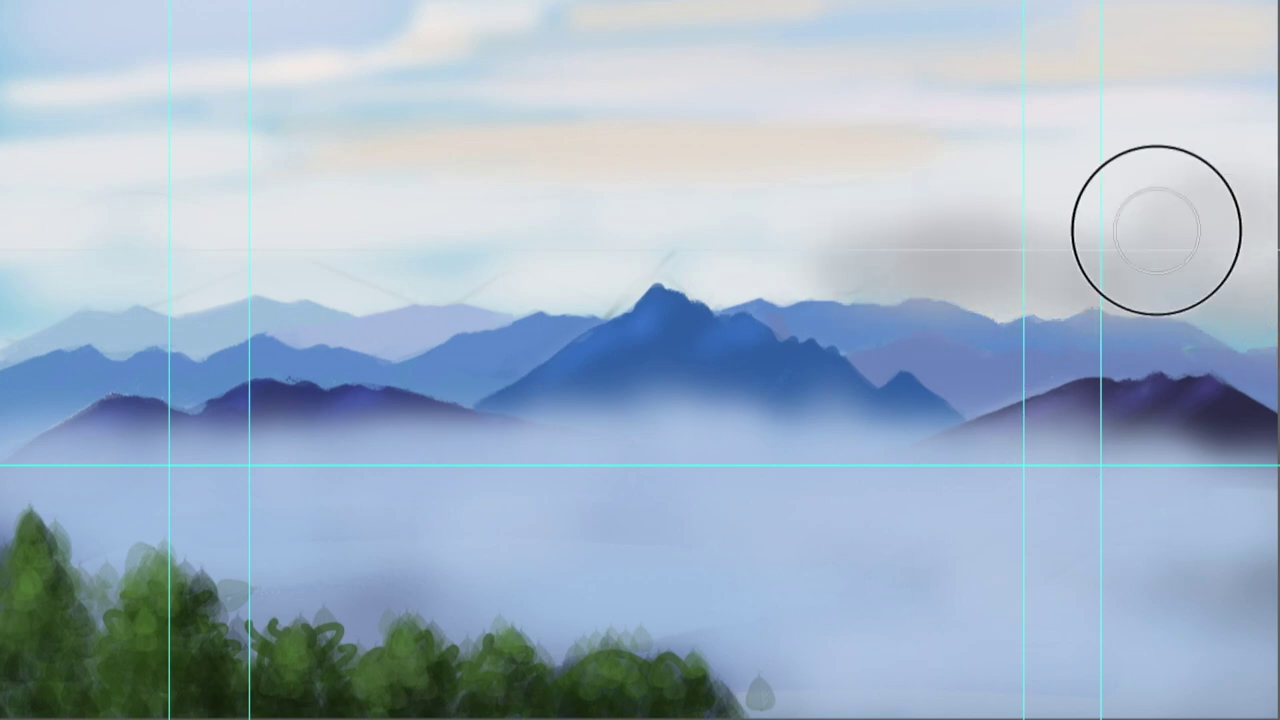
key(ctrl+z)
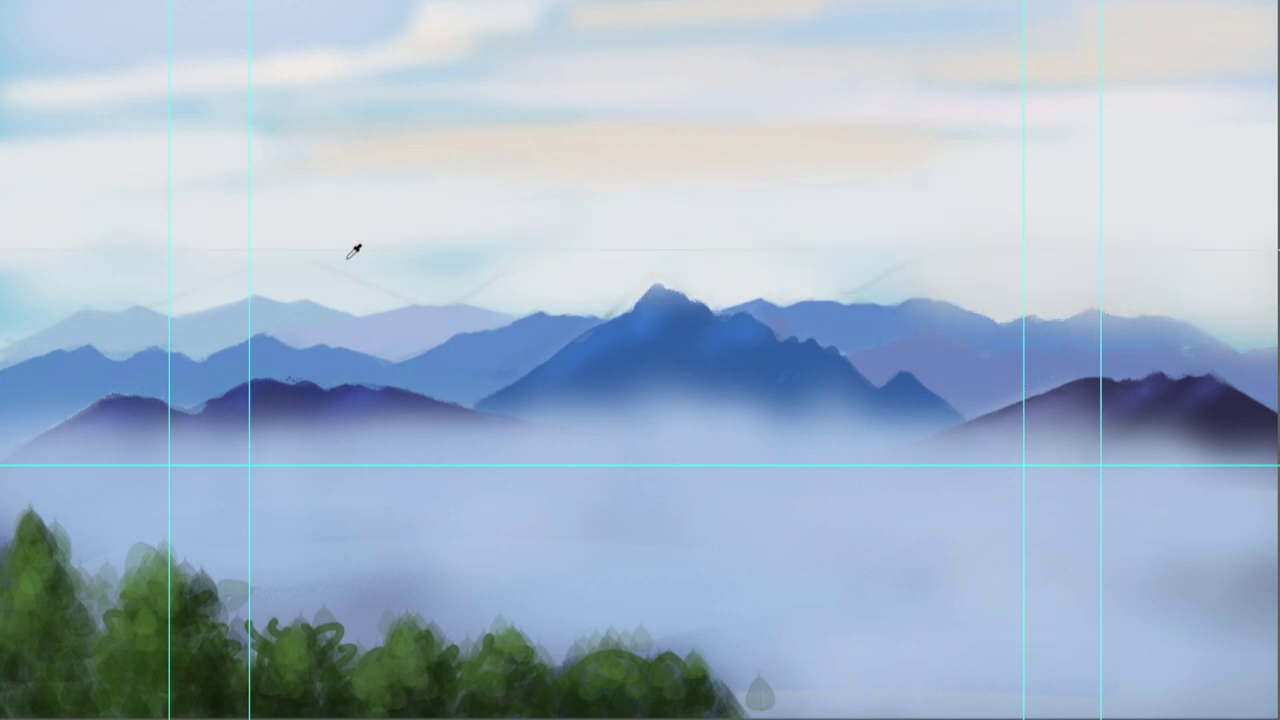
- Duplicate the foreground foliage and place a mirrored copy in the lower-right corner
mouse_move(351, 551)
mouse_down()
mouse_move(657, 611)
mouse_move(1239, 592)
mouse_up()
key(ctrl+j)
key(ctrl+t)
drag(400, 640, 908, 605)
drag(509, 467, 786, 543)
key(Return)
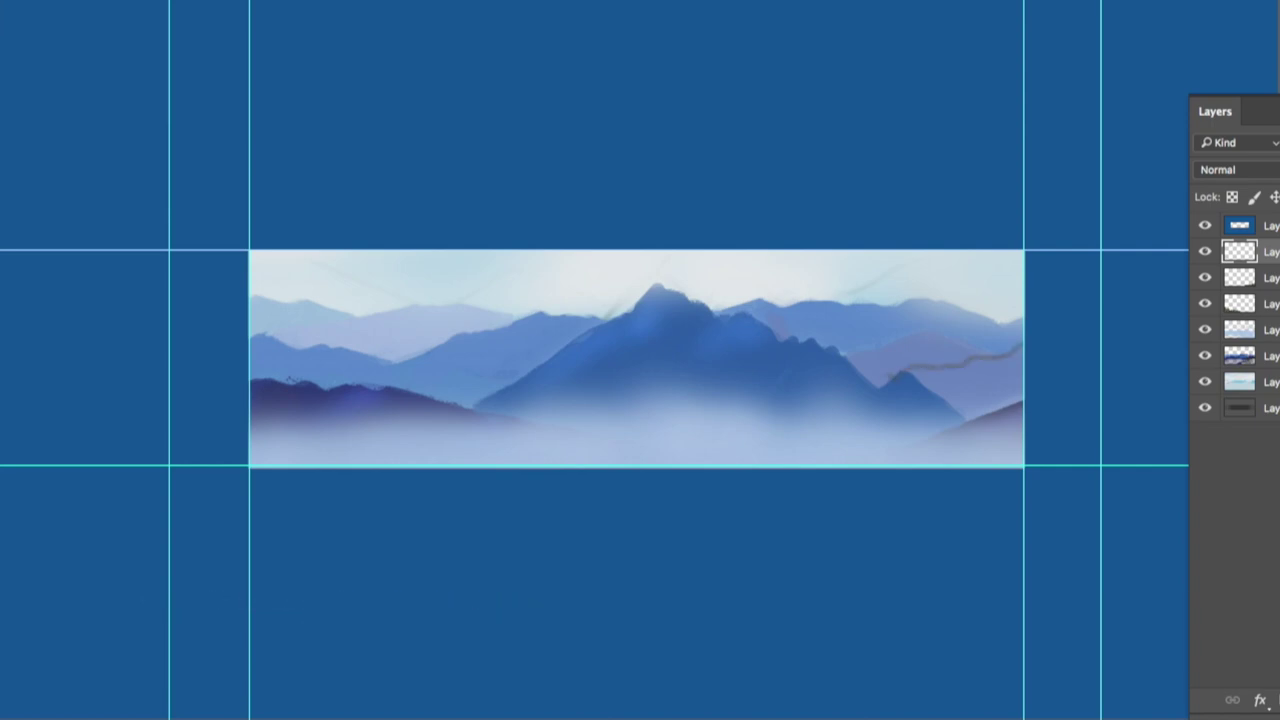
- Hide the blue frame layer and block in a brown hill with green grass along its edges and centre
click(1205, 225)
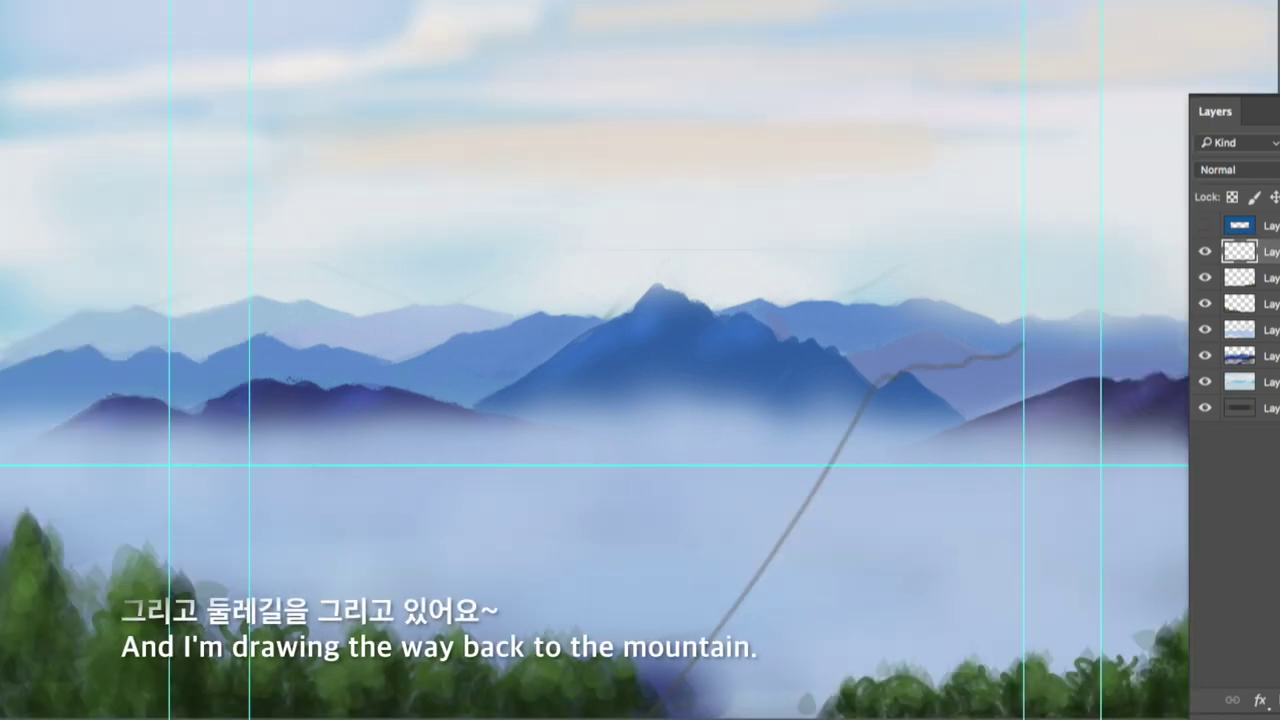
mouse_move(866, 395)
mouse_down()
mouse_move(951, 429)
mouse_move(991, 674)
mouse_move(926, 686)
mouse_move(911, 427)
mouse_move(786, 691)
mouse_move(737, 546)
mouse_up()
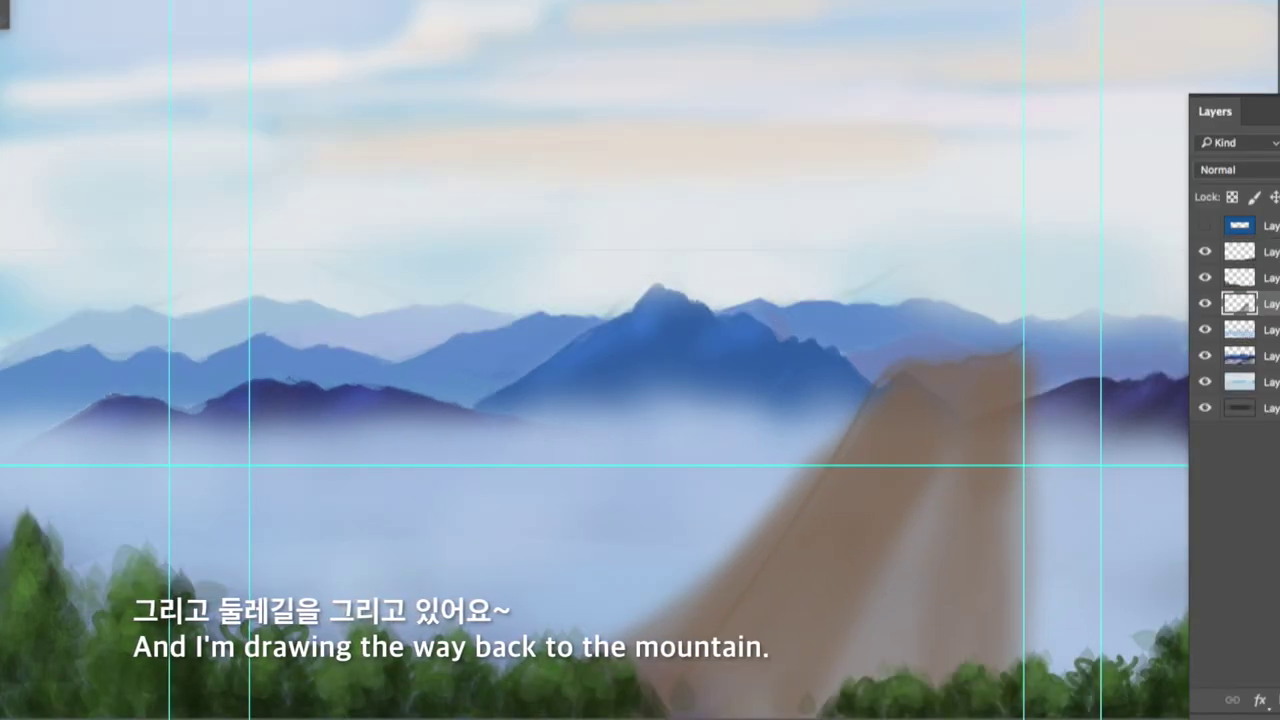
mouse_move(836, 347)
mouse_down()
mouse_move(971, 366)
mouse_move(873, 364)
mouse_move(720, 651)
mouse_up()
mouse_move(1020, 355)
mouse_down()
mouse_move(1034, 426)
mouse_move(971, 691)
mouse_move(900, 520)
mouse_up()
mouse_move(895, 393)
mouse_down()
mouse_move(914, 423)
mouse_move(908, 394)
mouse_move(845, 700)
mouse_up()
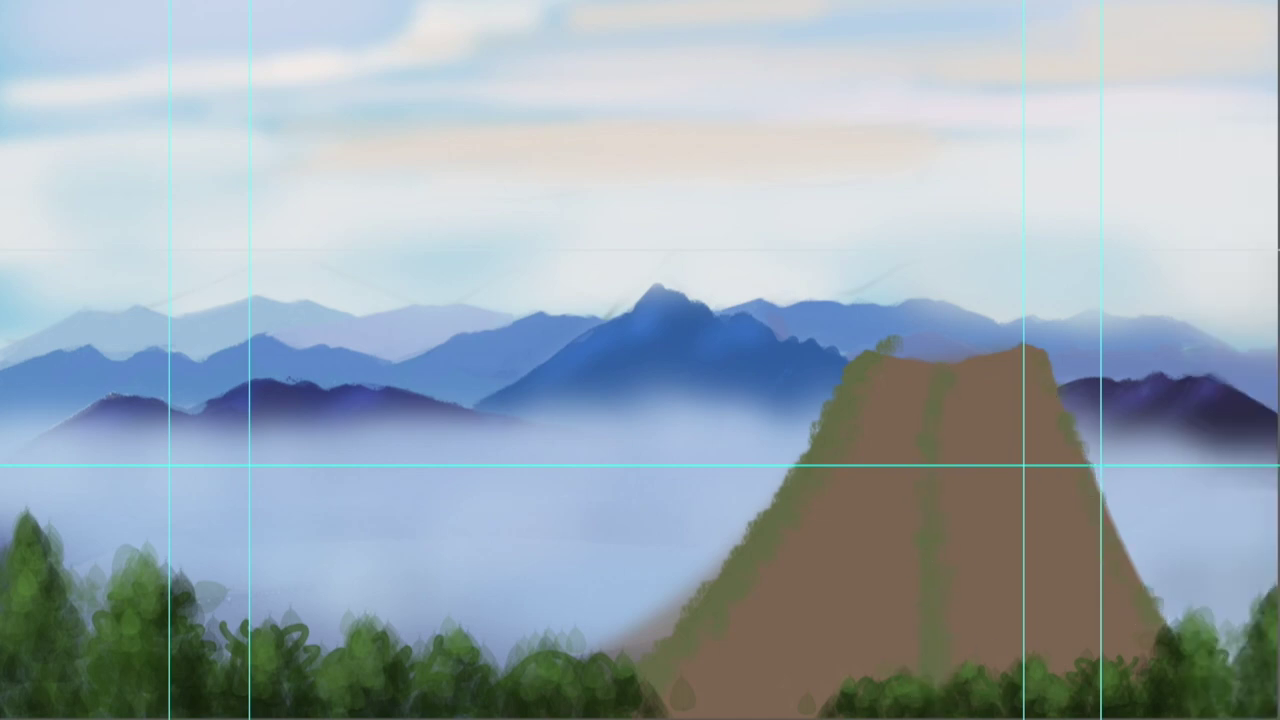
- Place a copy of the dark right hill above the brown hill, erase everything above its ridge, and raise it slightly
key(ctrl+x)
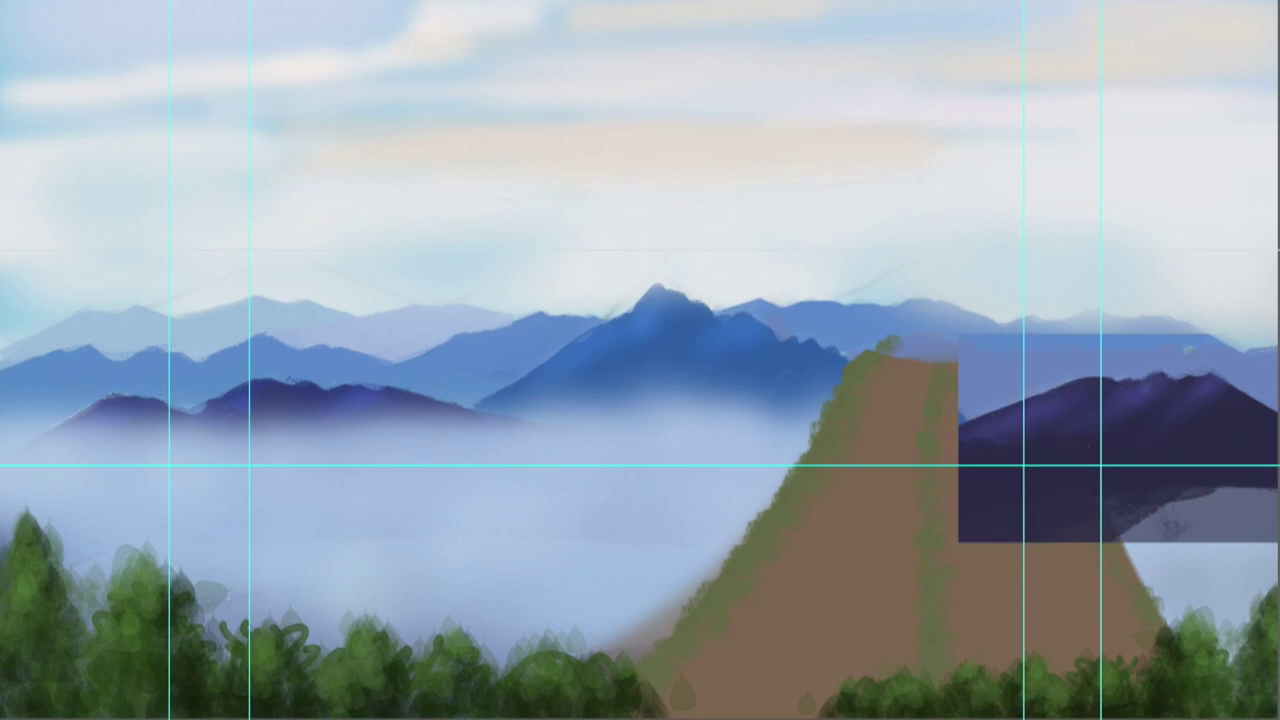
drag(975, 343, 960, 412)
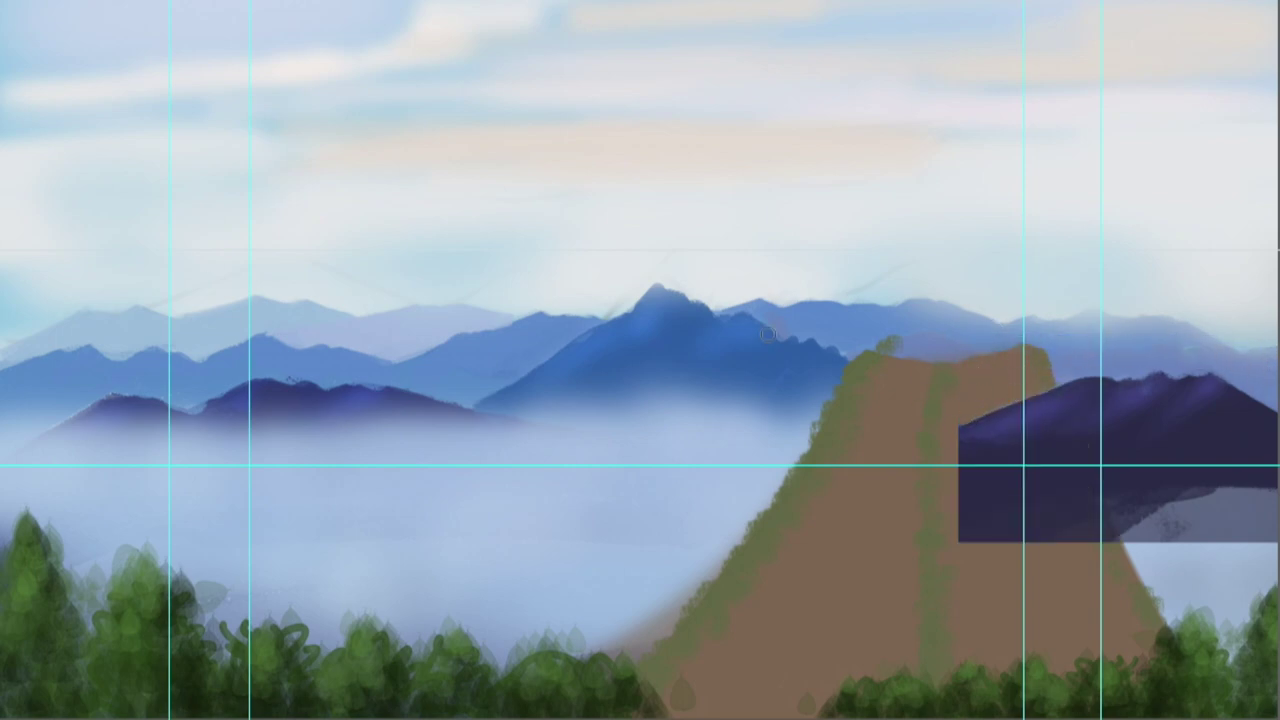
key(ctrl+t)
drag(1118, 333, 1119, 308)
key(Return)
- Lower the brown hill slightly with Free Transform
key(ctrl+t)
drag(836, 325, 835, 364)
key(Return)
- Distort the dark right hill by its corners, raising its summit and pulling its lower-left corner inward
key(ctrl+t)
drag(958, 308, 960, 320)
drag(1276, 308, 1276, 280)
drag(958, 320, 930, 314)
drag(958, 541, 1002, 547)
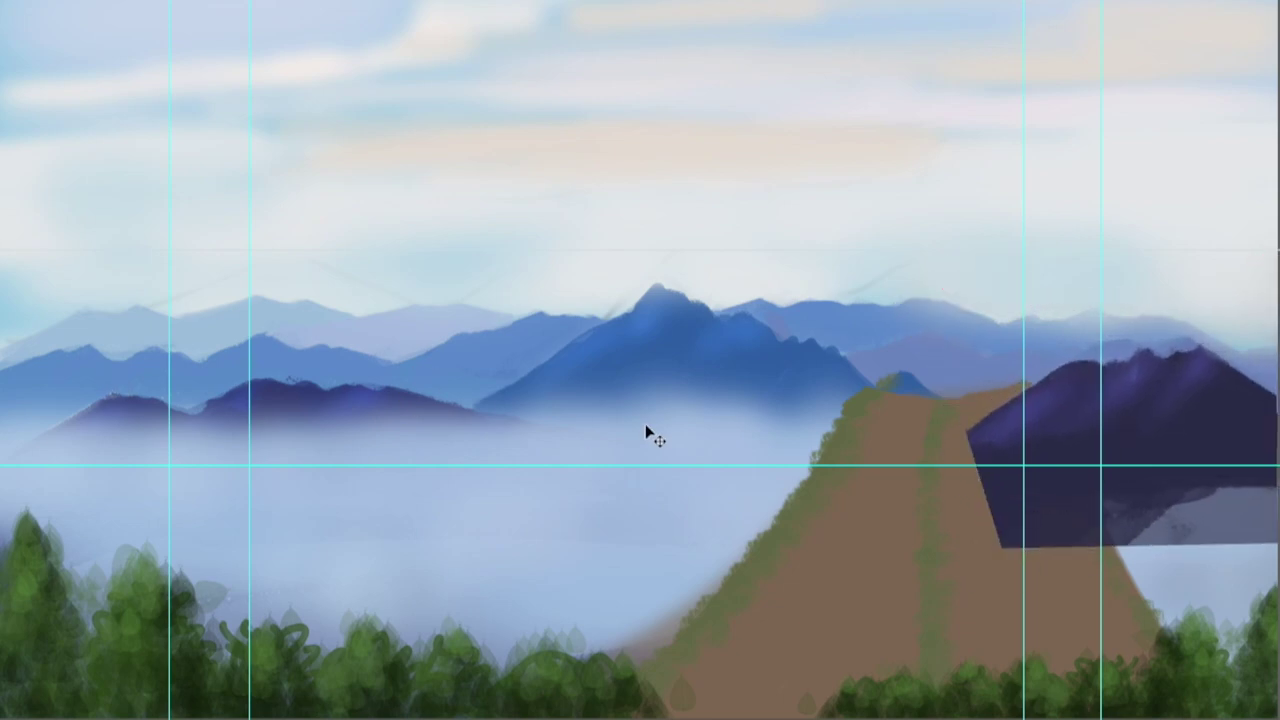
- Shift the brown hill down and left, extend the dark hill's base behind it, and open the brush settings
drag(842, 509, 843, 522)
drag(895, 566, 862, 585)
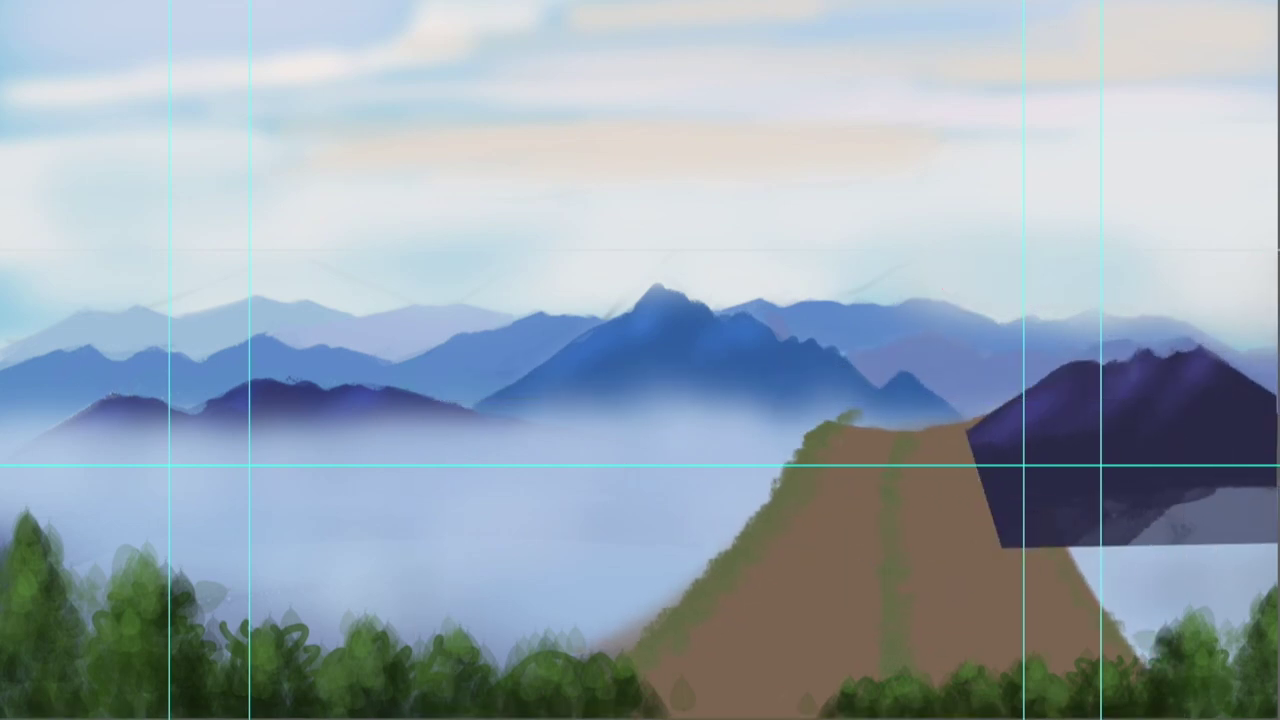
mouse_move(1012, 550)
mouse_down()
mouse_move(1145, 649)
mouse_move(1247, 527)
mouse_move(1268, 548)
mouse_move(1101, 531)
mouse_move(1253, 610)
mouse_move(1072, 620)
mouse_up()
key(F5)
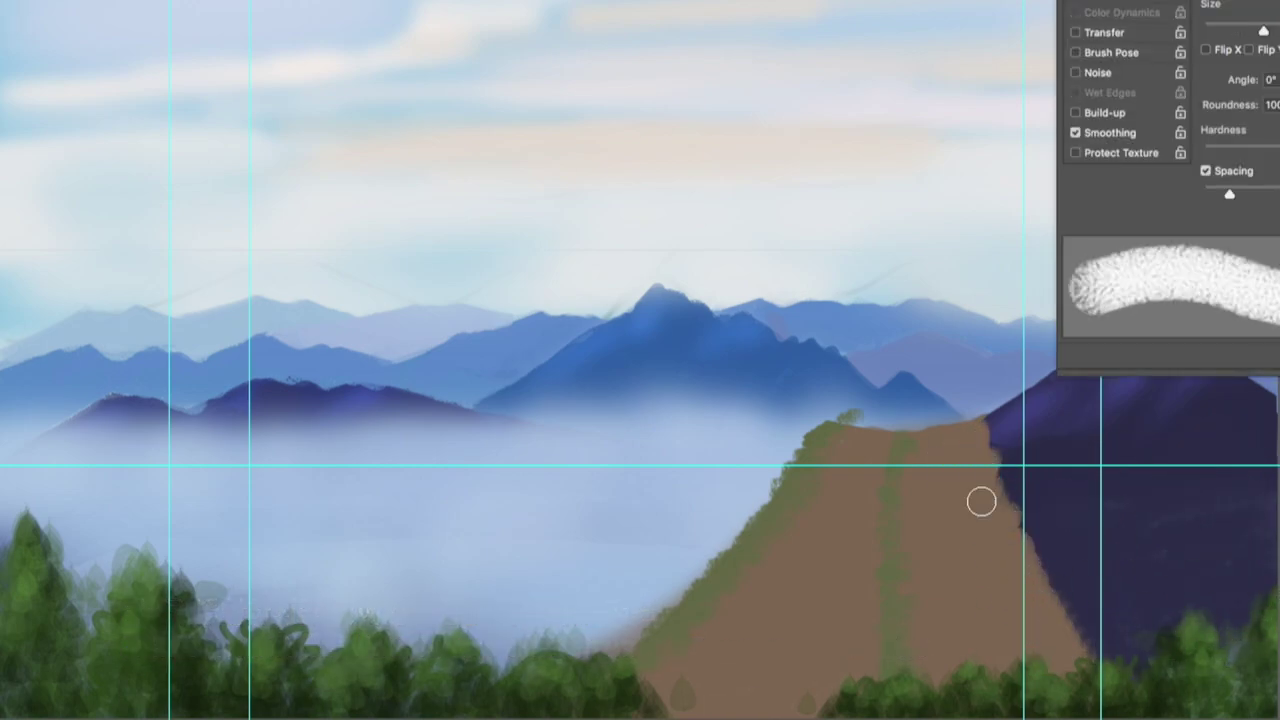
- Rework the boundary between the brown trail hill and the dark right hill with a textured brush on both layers
key(F5)
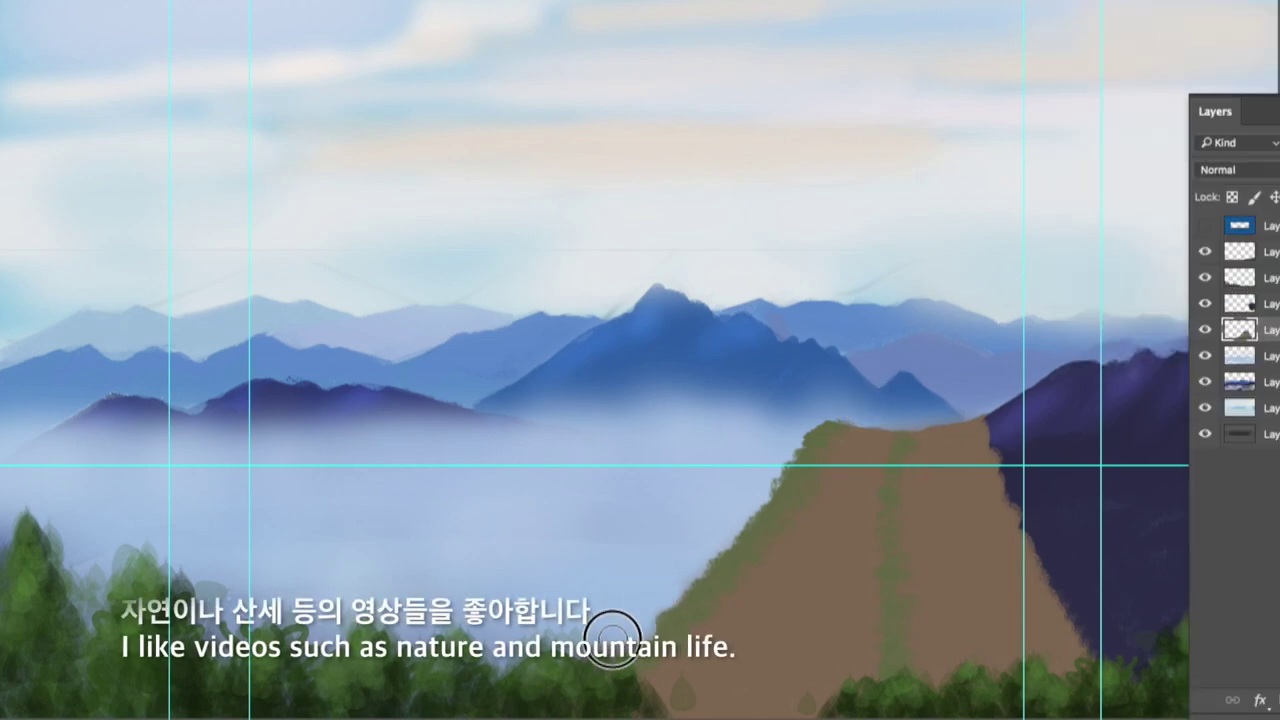
mouse_move(990, 420)
mouse_down()
mouse_move(1076, 505)
mouse_move(1086, 611)
mouse_up()
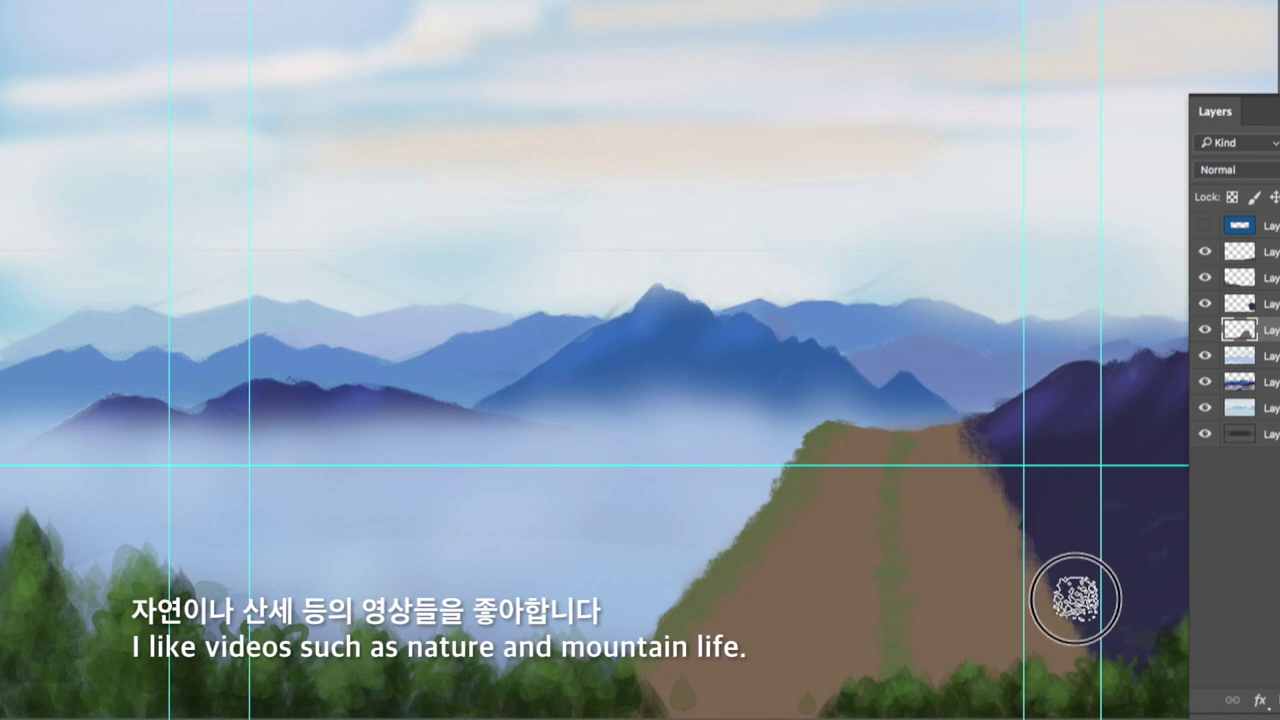
click(1240, 303)
mouse_move(996, 428)
mouse_down()
mouse_move(1128, 654)
mouse_move(1000, 425)
mouse_up()
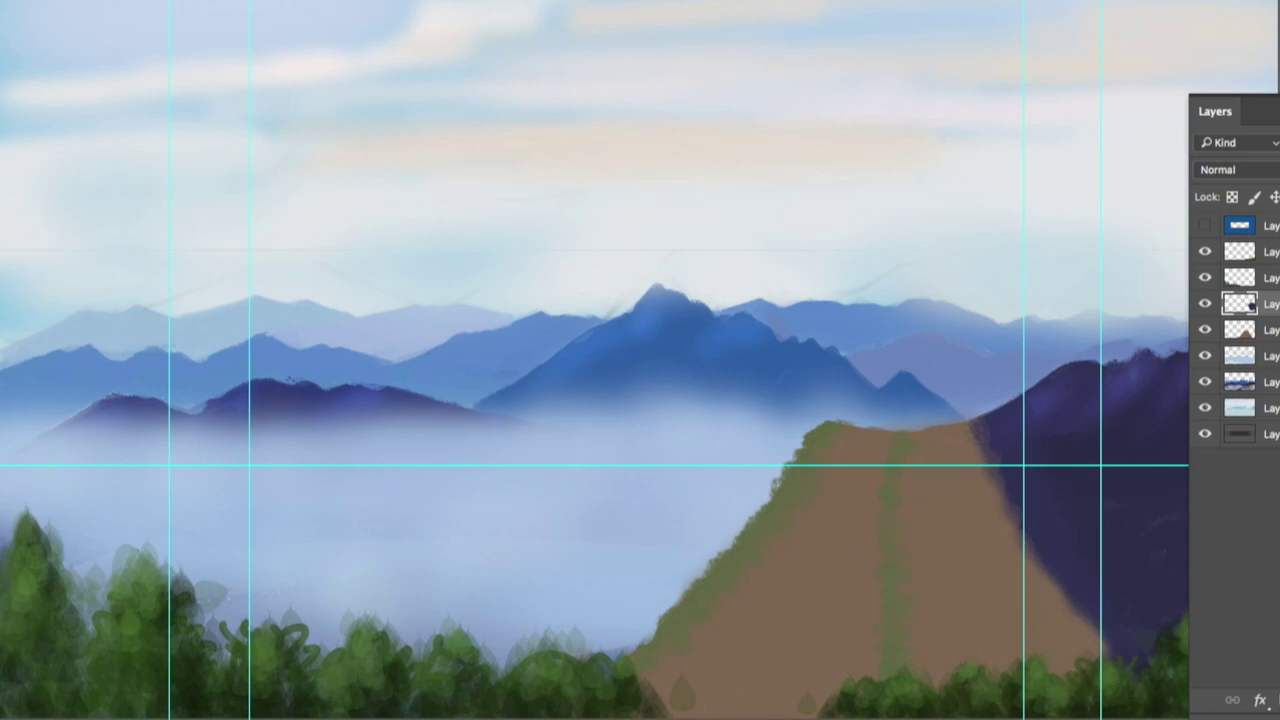
- Shift the dark right hill's hue to green with Hue/Saturation and move the hill down and slightly left
key(ctrl+u)
drag(943, 634, 857, 634)
click(1143, 537)
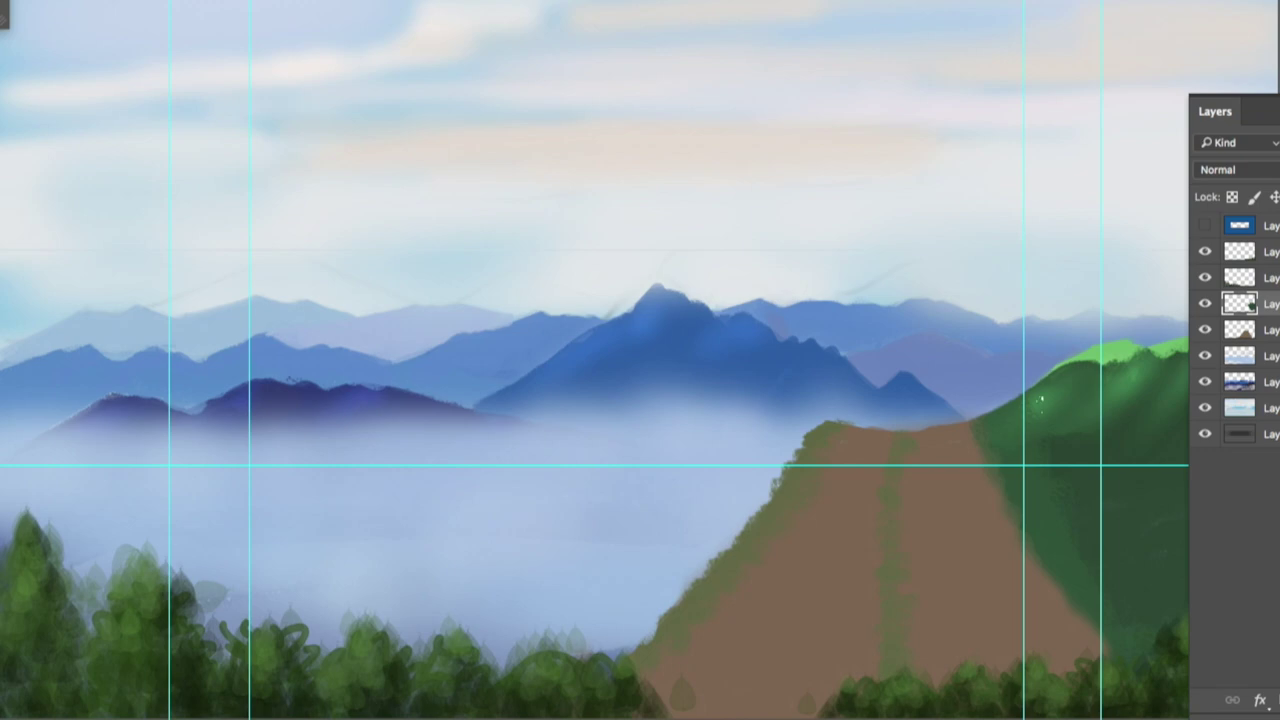
mouse_move(1053, 377)
mouse_down()
mouse_move(1121, 422)
mouse_move(1100, 486)
mouse_move(1052, 490)
mouse_up()
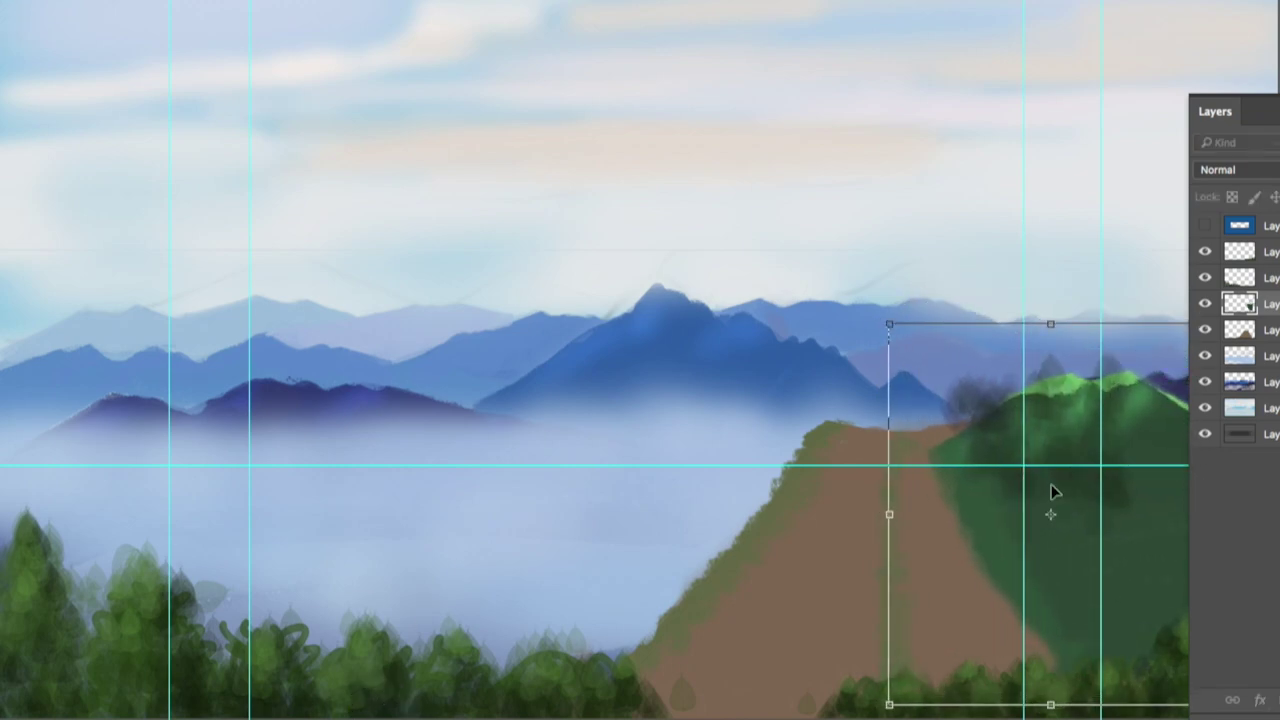
- Shift the brown trail hill left with Free Transform, extending its left side and raising its top slightly
ctrl+click(788, 569)
key(ctrl+t)
drag(1180, 401, 1136, 415)
drag(828, 528, 774, 534)
drag(721, 417, 724, 401)
key(Return)
- Stretch the green hill wider on both sides with Free Transform, raise its summit slightly and adjust its left corners
ctrl+click(1012, 510)
key(ctrl+t)
drag(888, 515, 843, 515)
drag(1028, 326, 1028, 317)
drag(1211, 511, 1279, 513)
drag(843, 512, 766, 517)
drag(1030, 317, 1024, 300)
drag(752, 503, 794, 503)
drag(794, 704, 698, 719)
drag(794, 301, 836, 305)
drag(998, 717, 985, 719)
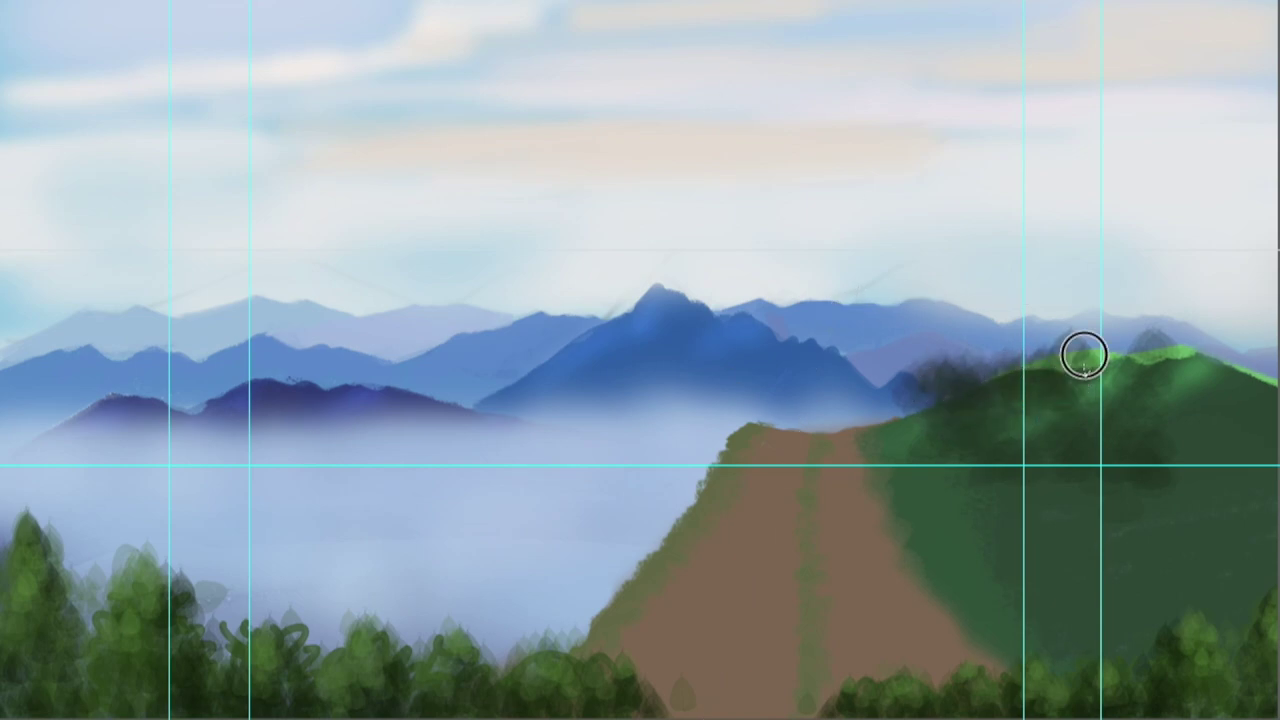
- Darken the green hill's upper slope with foliage strokes and brush dark brown over its lower slope beside the trail
drag(978, 505, 1040, 500)
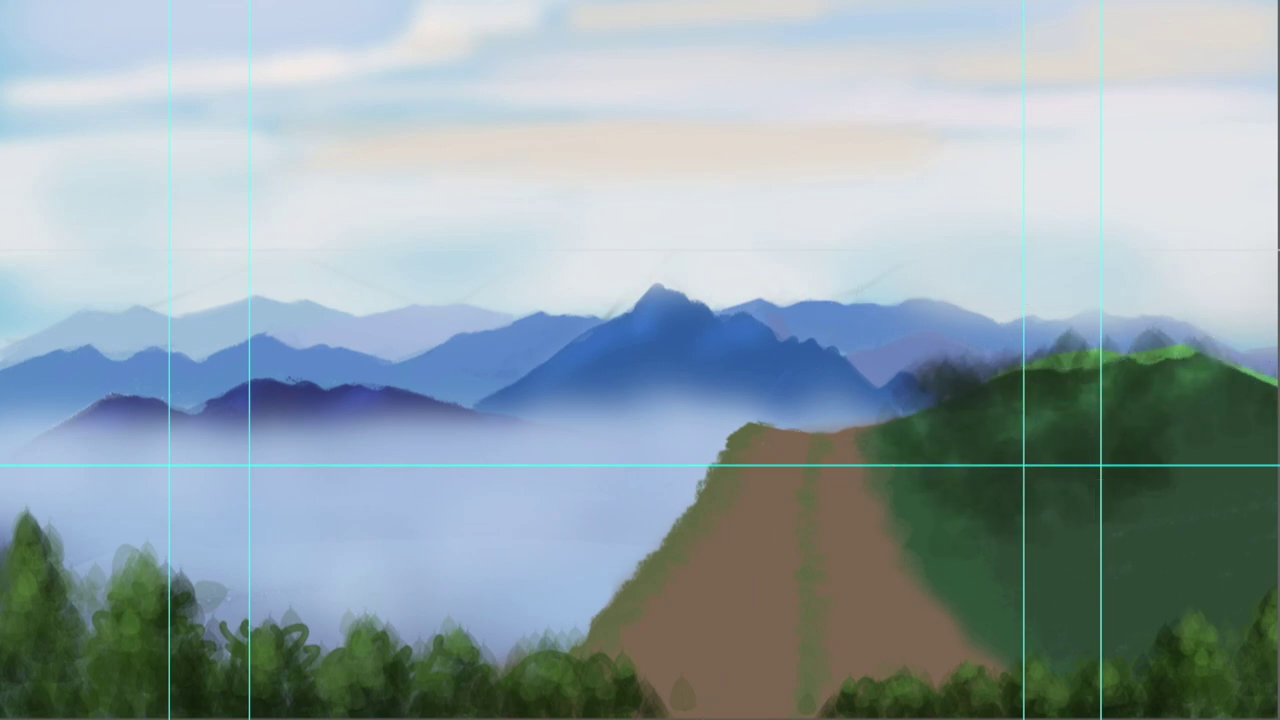
alt+click(840, 518)
click(766, 697)
click(1101, 494)
mouse_move(882, 440)
mouse_down()
mouse_move(963, 526)
mouse_move(1125, 612)
mouse_up()
drag(1100, 520, 1170, 590)
drag(891, 517, 962, 620)
- Soften the green hill's edge along the trail and brush dark green shading onto its right slope and ridge
key(F5)
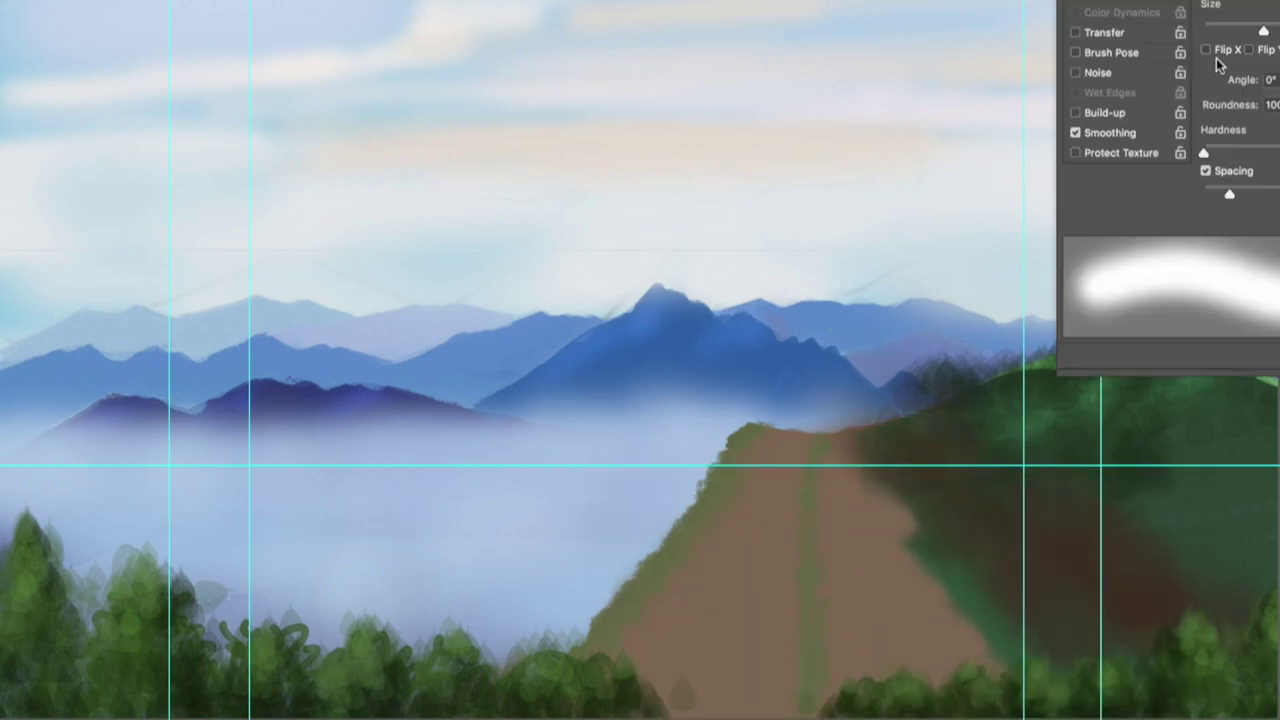
drag(945, 575, 1022, 645)
key(super+z)
key(b)
mouse_move(1150, 500)
mouse_down()
mouse_move(1223, 514)
mouse_move(1240, 430)
mouse_up()
key(F5)
mouse_move(1030, 345)
mouse_down()
mouse_move(1103, 371)
mouse_move(1240, 370)
mouse_up()
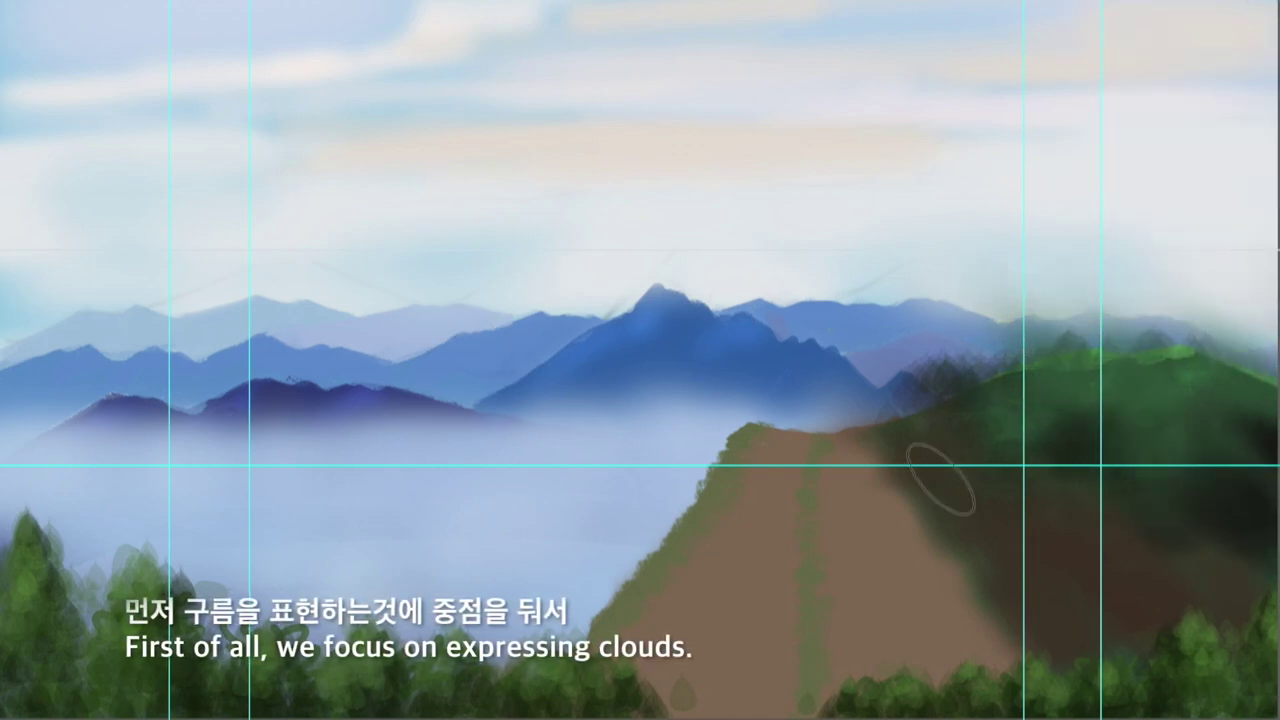
- Blend dark green over the hill's slope and ridge, covering the bright green rim with foliage texture
drag(1090, 440, 1225, 560)
drag(1031, 347, 1230, 540)
key(F5)
key(F5)
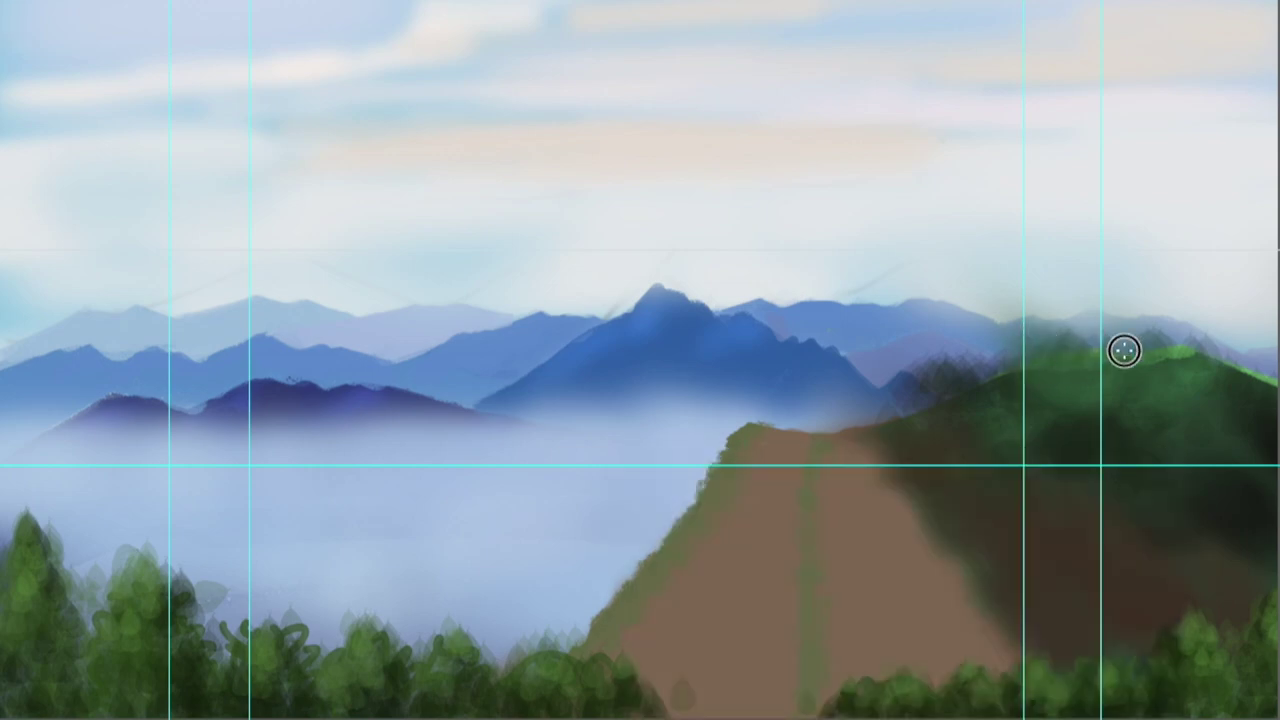
mouse_move(1074, 371)
mouse_down()
mouse_move(1140, 343)
mouse_move(1146, 400)
mouse_up()
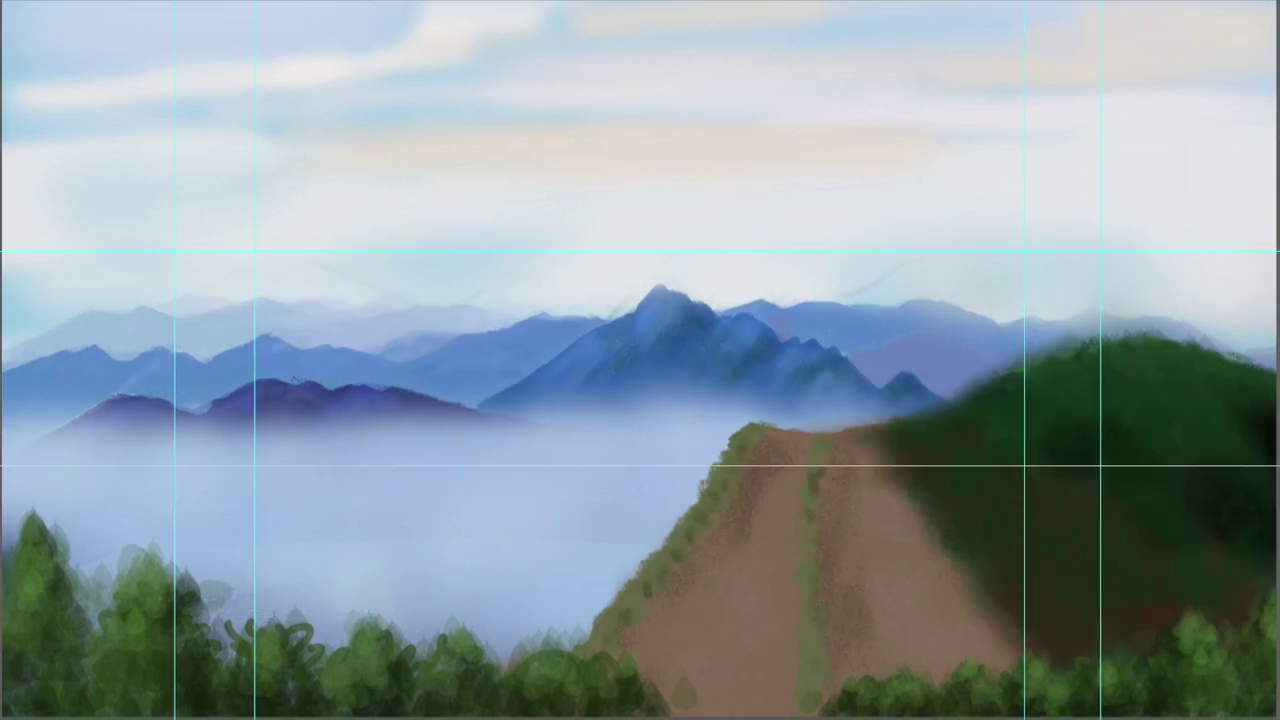
- Show the panels and paint light mist over the purple and blue mountains on Layer 2
key(Tab)
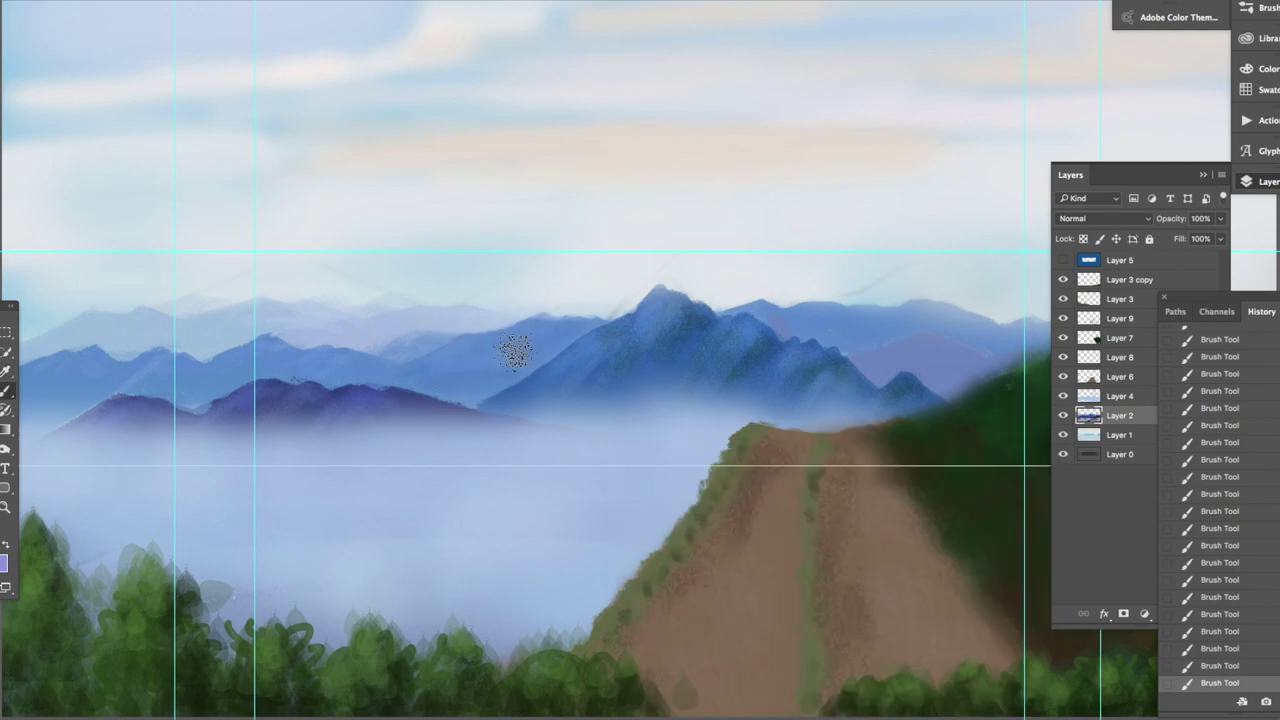
click(30, 1)
click(432, 431)
click(30, 1)
click(105, 38)
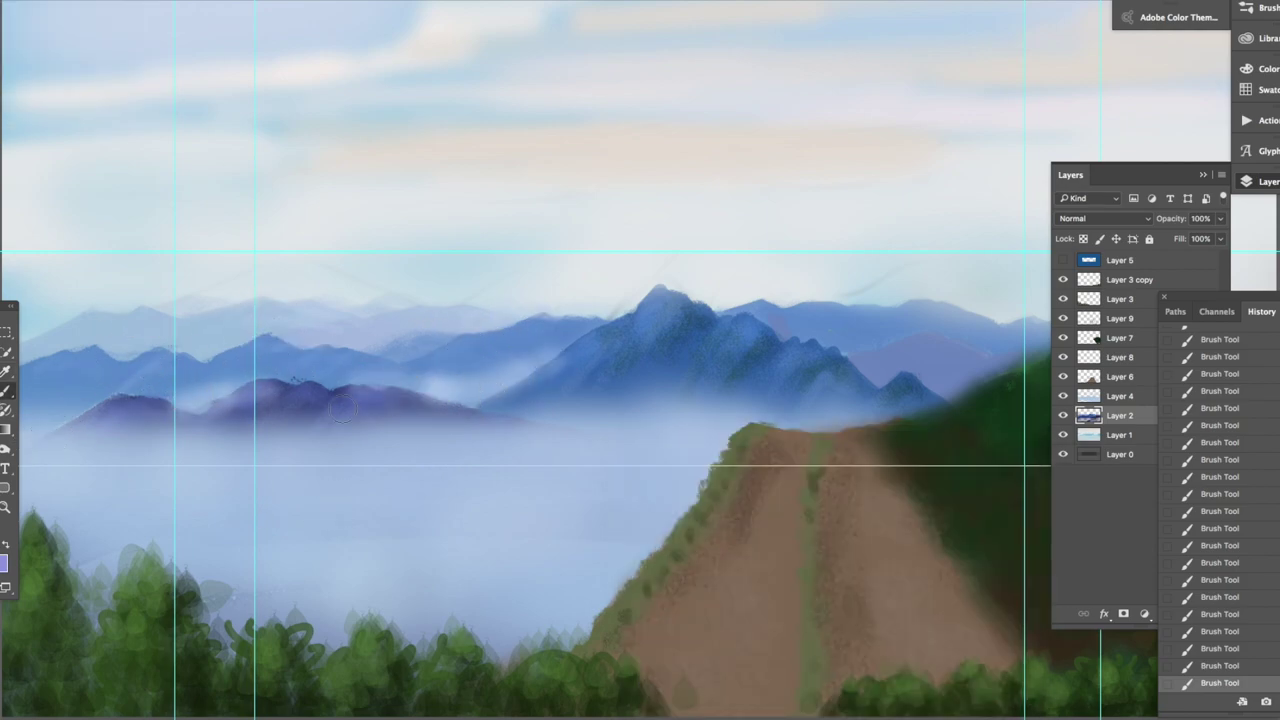
mouse_move(225, 418)
mouse_down()
mouse_move(912, 402)
mouse_move(407, 399)
mouse_move(671, 426)
mouse_move(172, 473)
mouse_up()
- Create a new layer directly above Layer 4 for the mist
click(1229, 528)
click(1230, 391)
click(1123, 398)
click(1184, 614)
mouse_move(213, 406)
mouse_down()
mouse_move(165, 408)
mouse_move(235, 386)
mouse_move(995, 380)
mouse_up()
key(super+z)
click(30, 1)
click(105, 38)
key(super+z)
- Paint soft white mist with a larger brush across the valley and around the bases of the blue mountains
click(30, 1)
click(105, 38)
key(bracketright)
mouse_move(375, 458)
mouse_down()
mouse_move(519, 444)
mouse_move(525, 414)
mouse_move(506, 400)
mouse_move(790, 428)
mouse_up()
drag(520, 447, 519, 457)
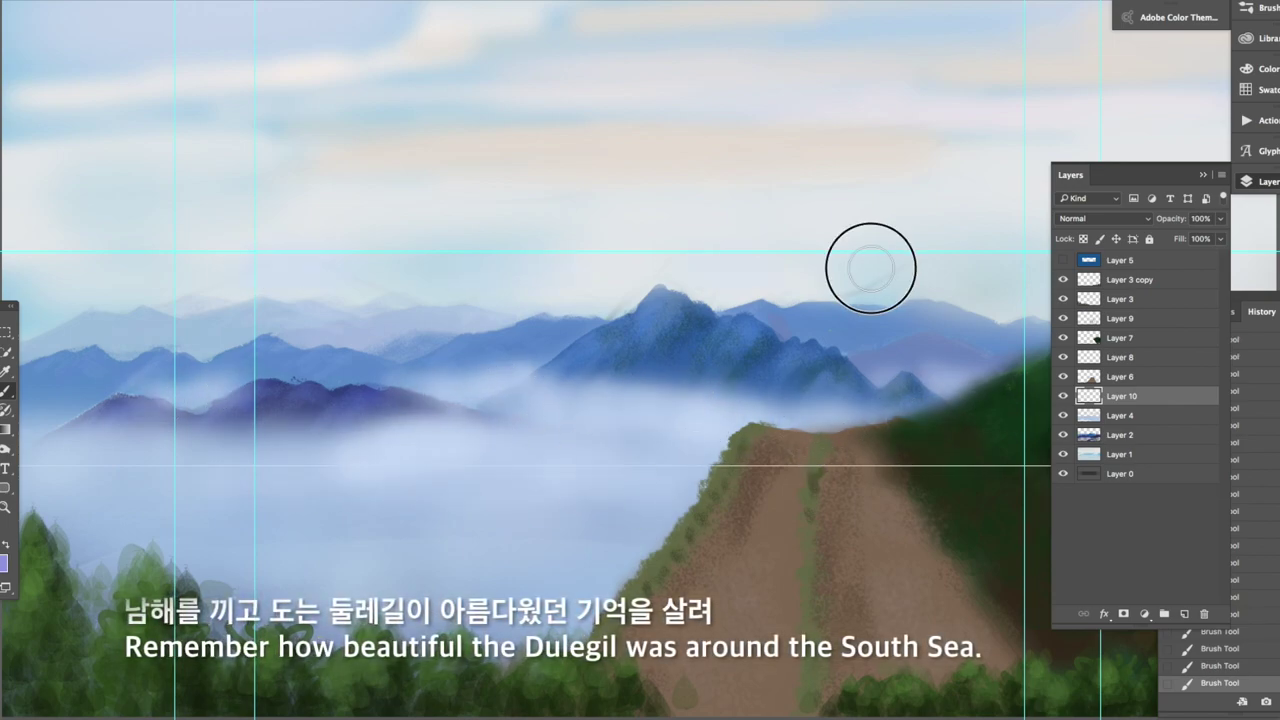
drag(812, 342, 882, 352)
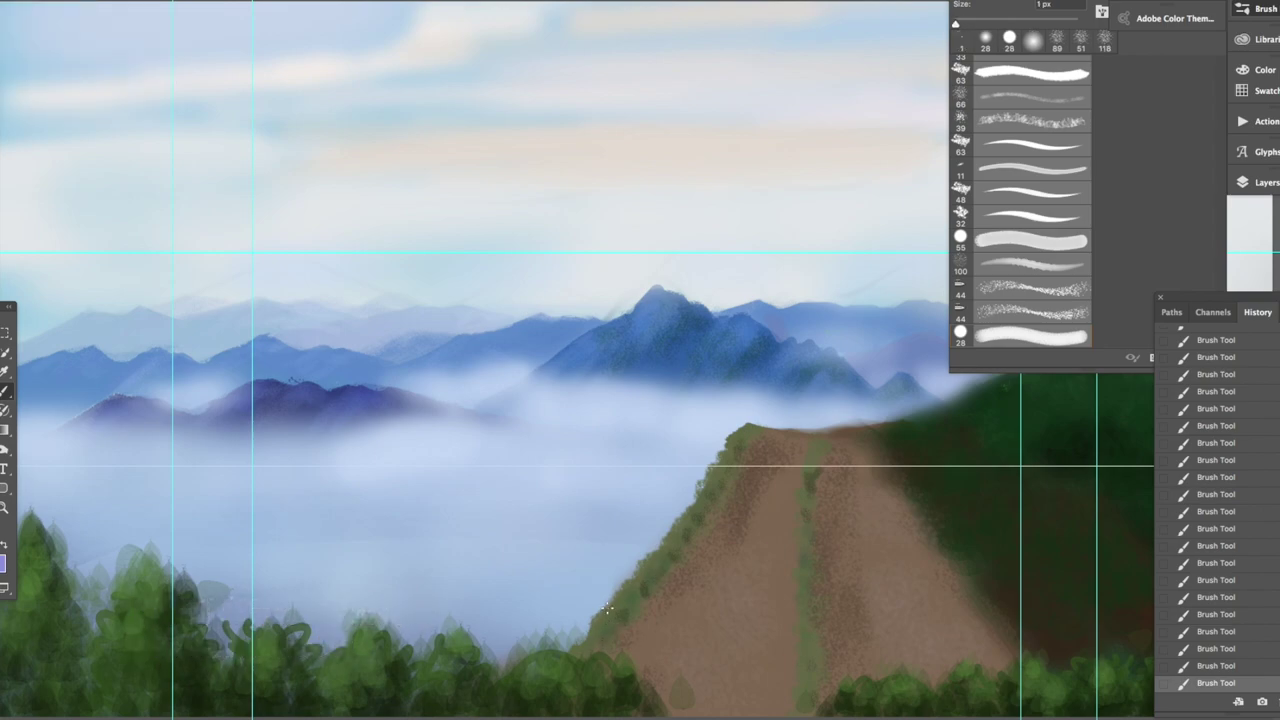
- Delete Layer 8 and move Layer 9 below Layer 7, toggling layer visibility to check their contents
click(1244, 182)
click(1060, 339)
click(1060, 339)
click(1118, 358)
key(Delete)
click(1061, 359)
click(1061, 359)
drag(1120, 320, 1129, 350)
click(1, 560)
key(Return)
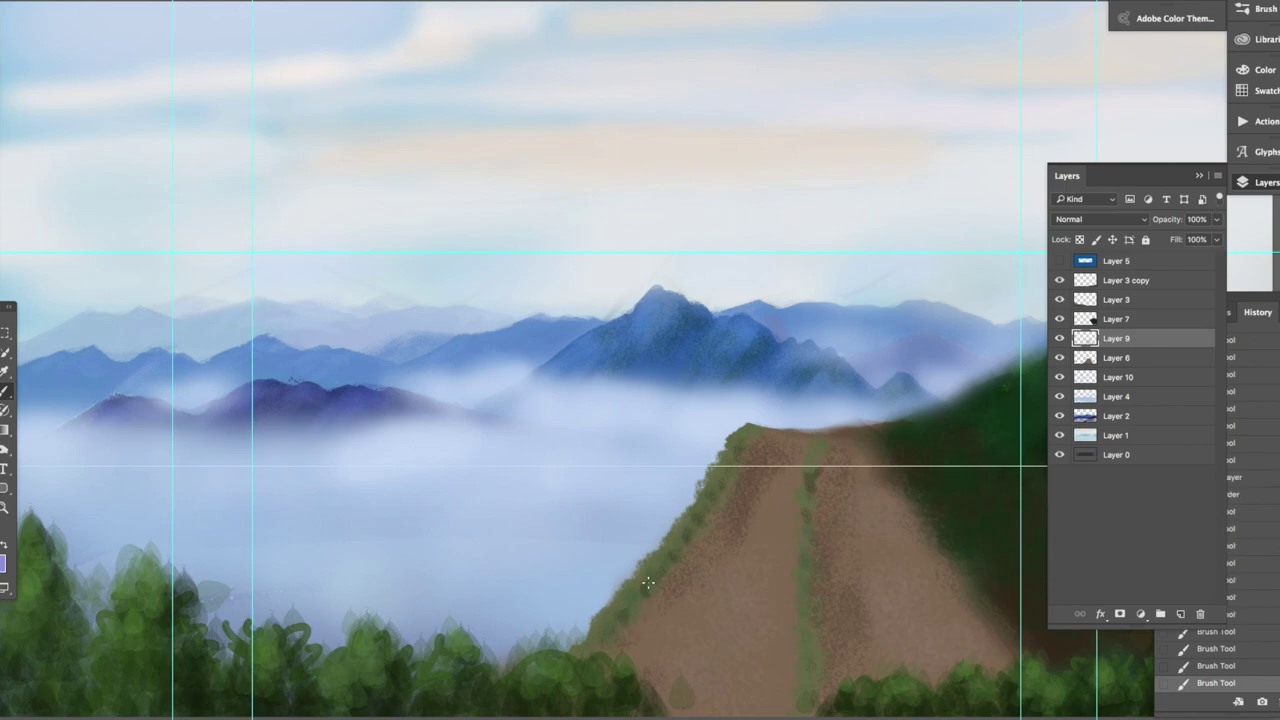
- Distort the brown trail hill together with its grass by pulling the upper-left corner inward
key(ctrl+t)
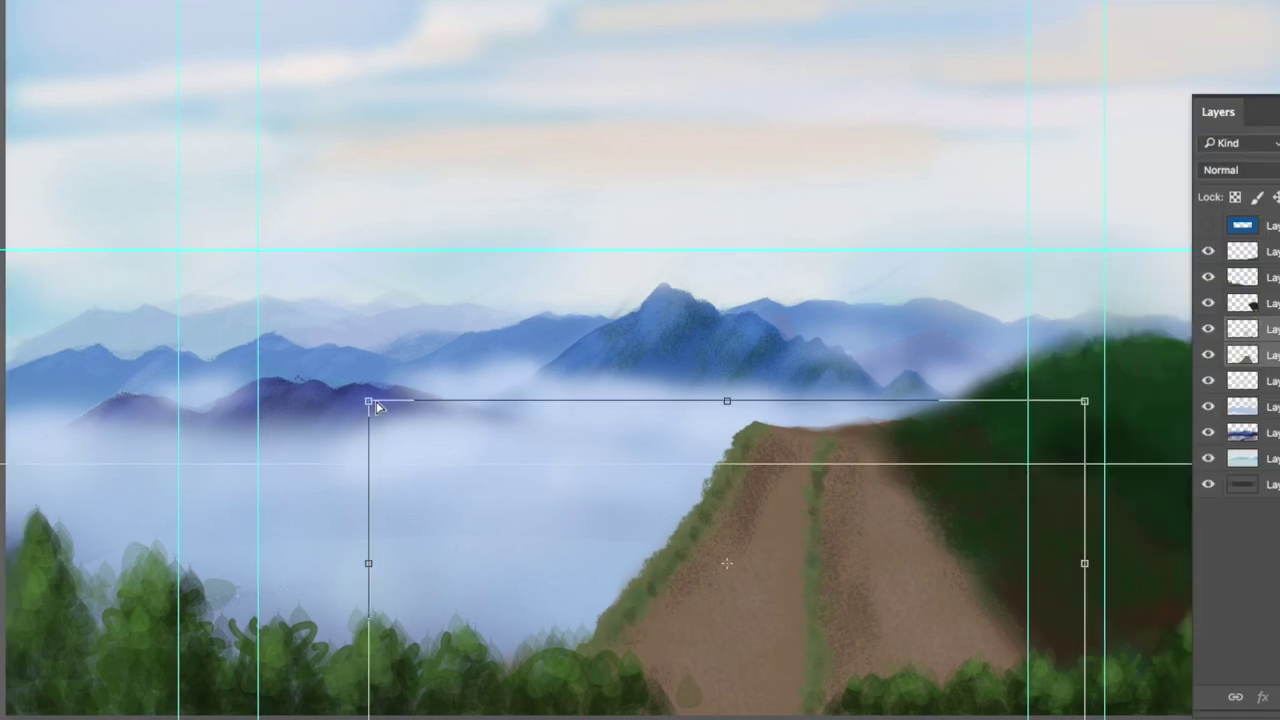
drag(376, 401, 775, 430)
key(Return)
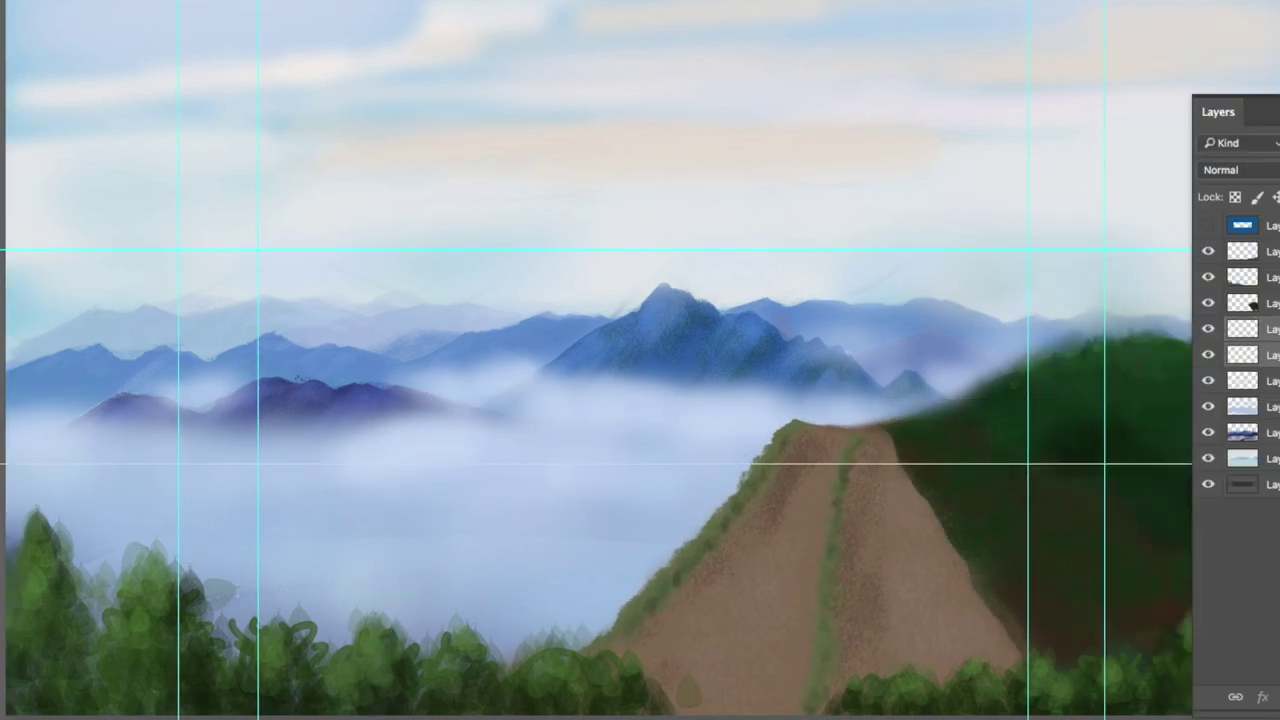
- Raise Layer 9 above the green hill's layer and select the green hill's layer
key(ctrl+shift+alt+n)
key(ctrl+])
click(1247, 331)
mouse_move(955, 530)
mouse_down()
mouse_move(909, 455)
mouse_move(1006, 643)
mouse_move(1030, 655)
mouse_up()
key(])
key(])
key(ctrl+alt+z)
key(ctrl+alt+z)
key(ctrl+alt+z)
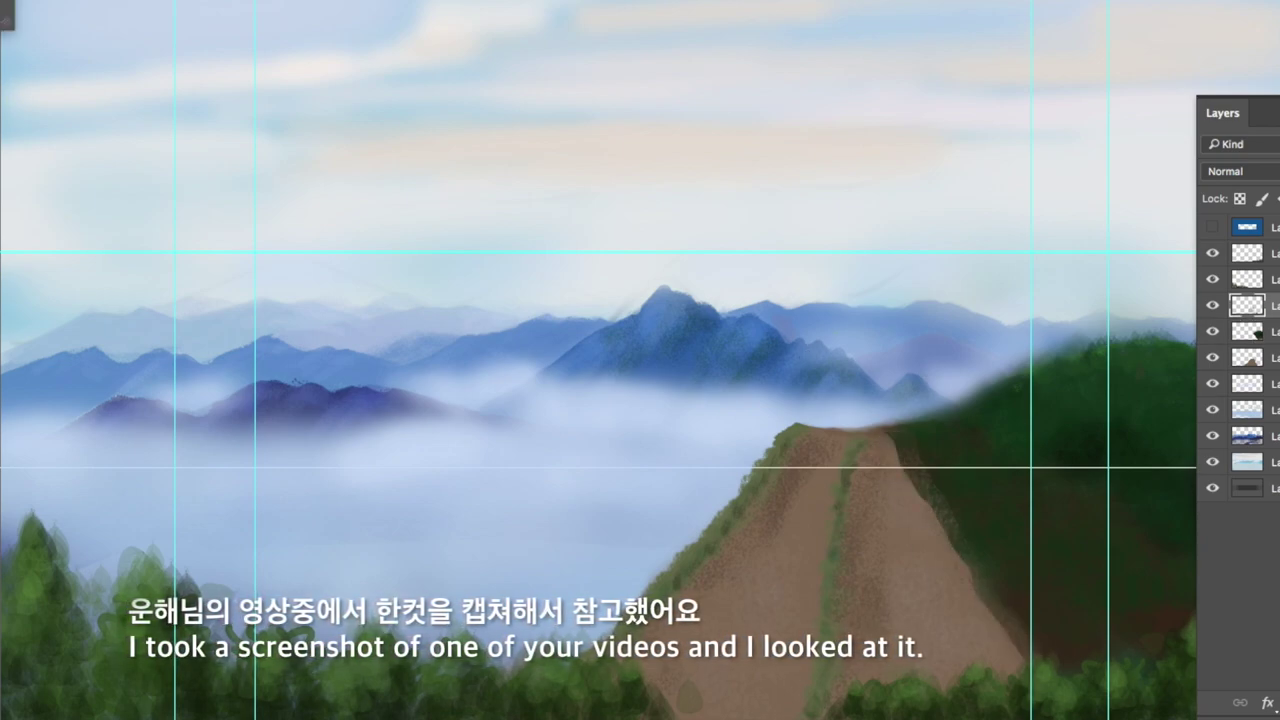
- Undo the layer merge and brush brown upright grass strokes along the lower right edge of the trail
ctrl+click(896, 455)
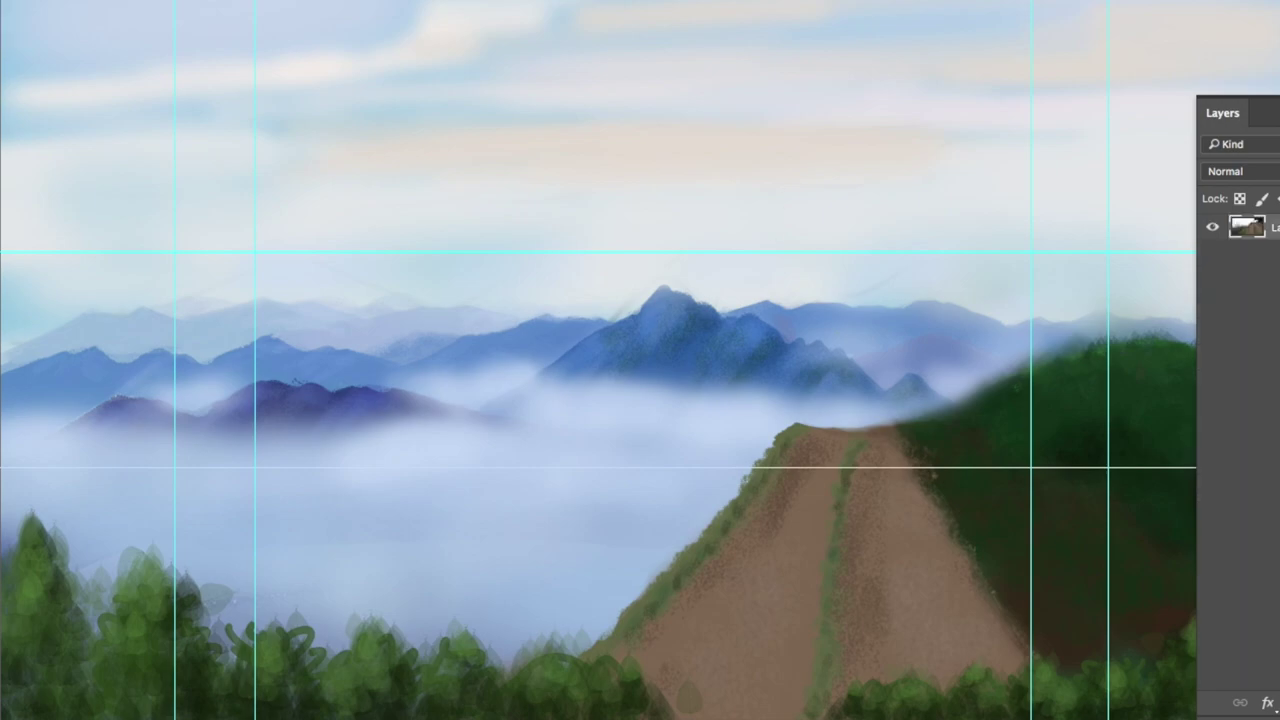
key(super+z)
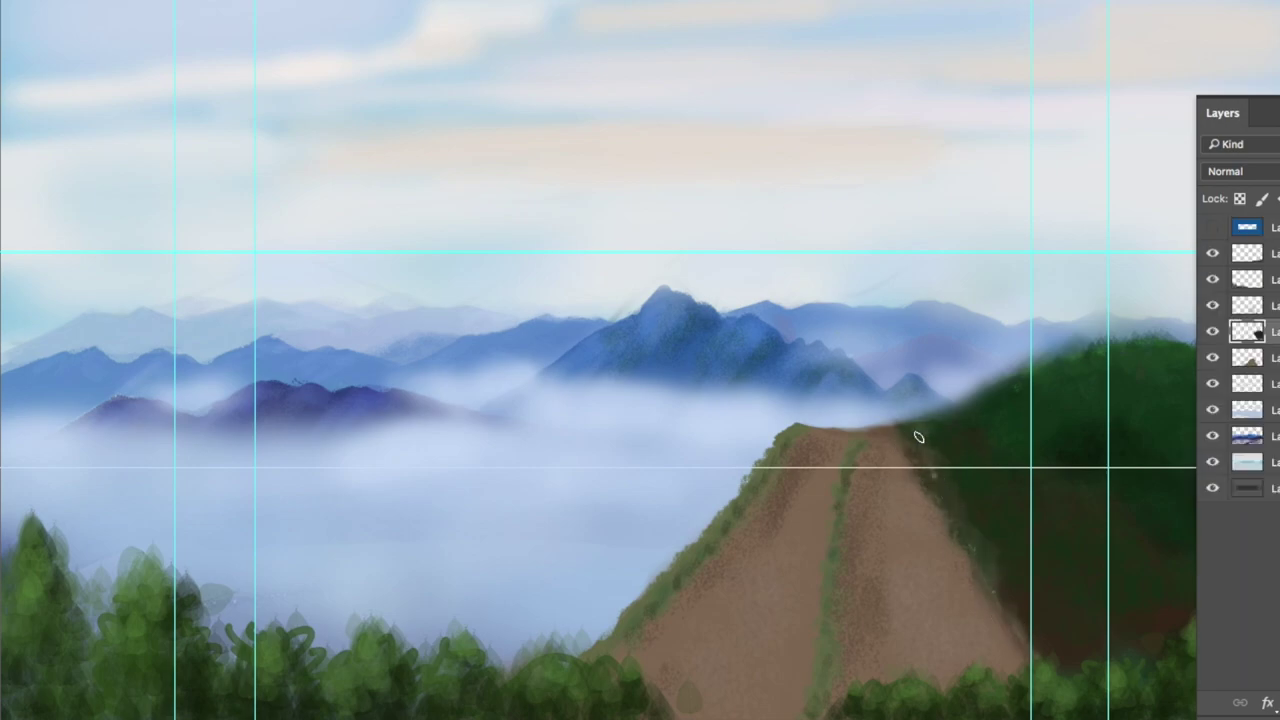
click(1109, 497)
key(F5)
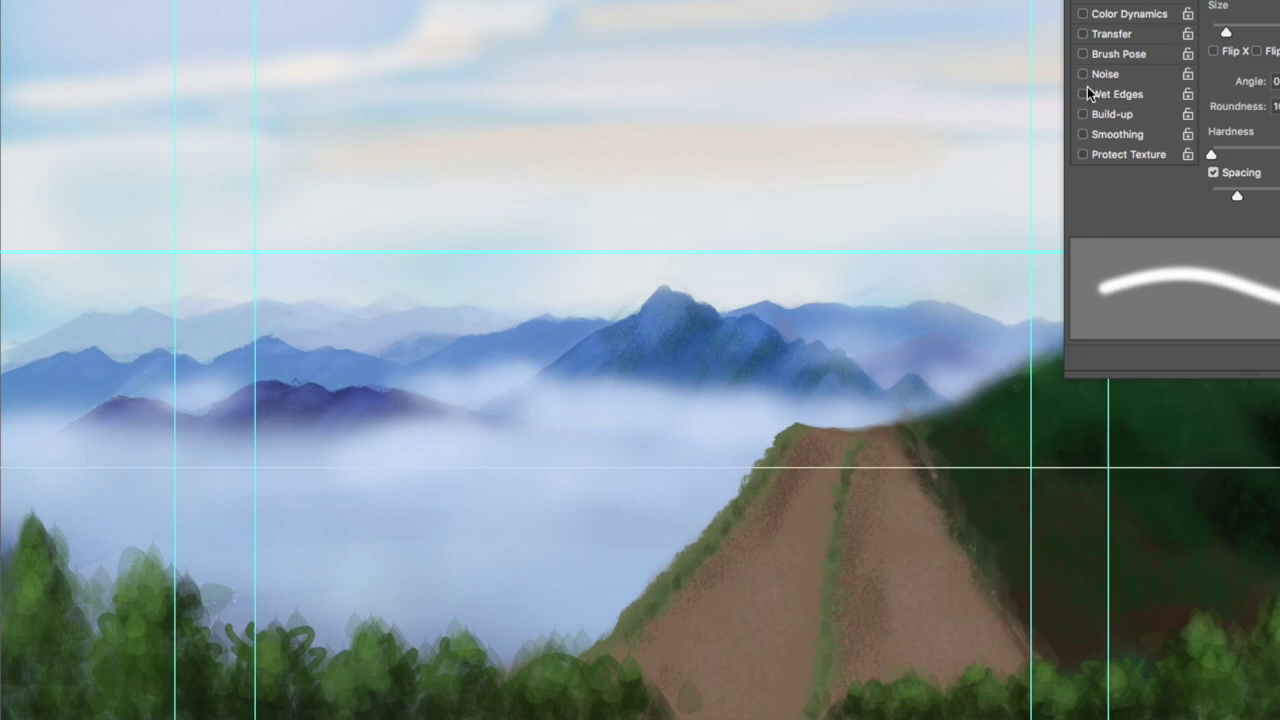
click(1137, 64)
click(1094, 506)
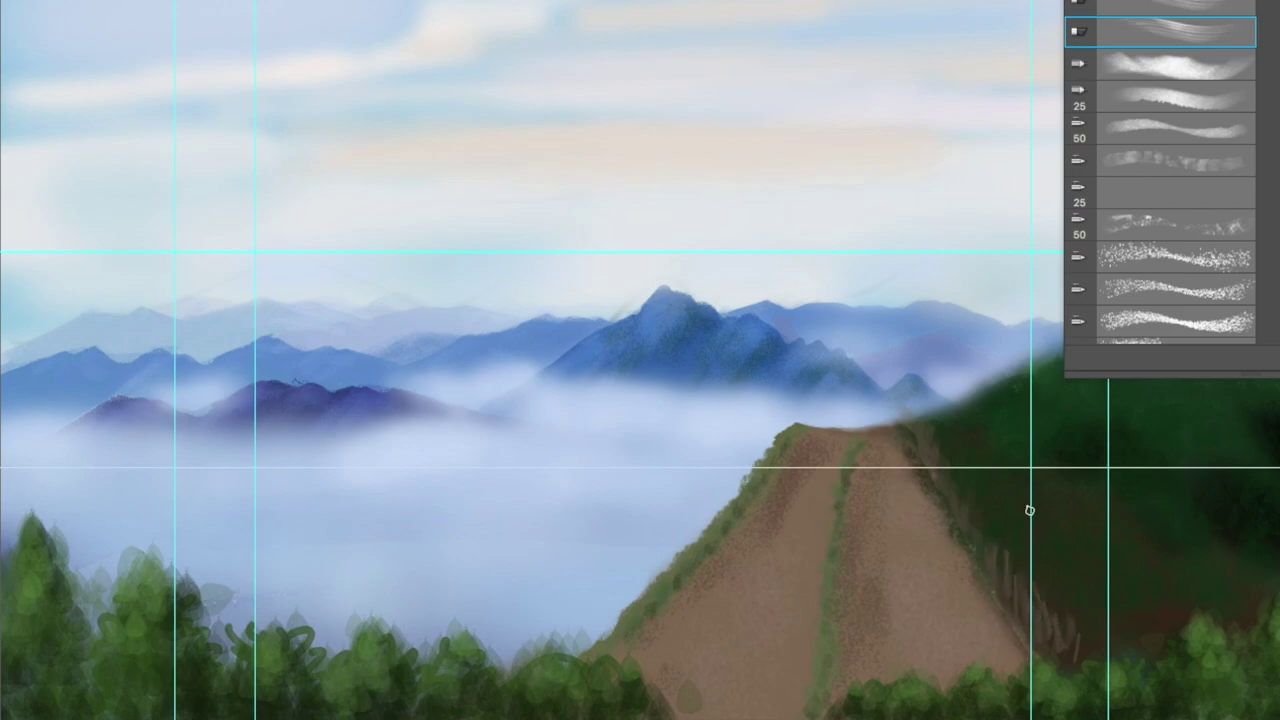
- Select the 112 px grass brush and paint muted purple and brown grass blades up the trail's lower right edge
scroll(1218, 170, up, 5)
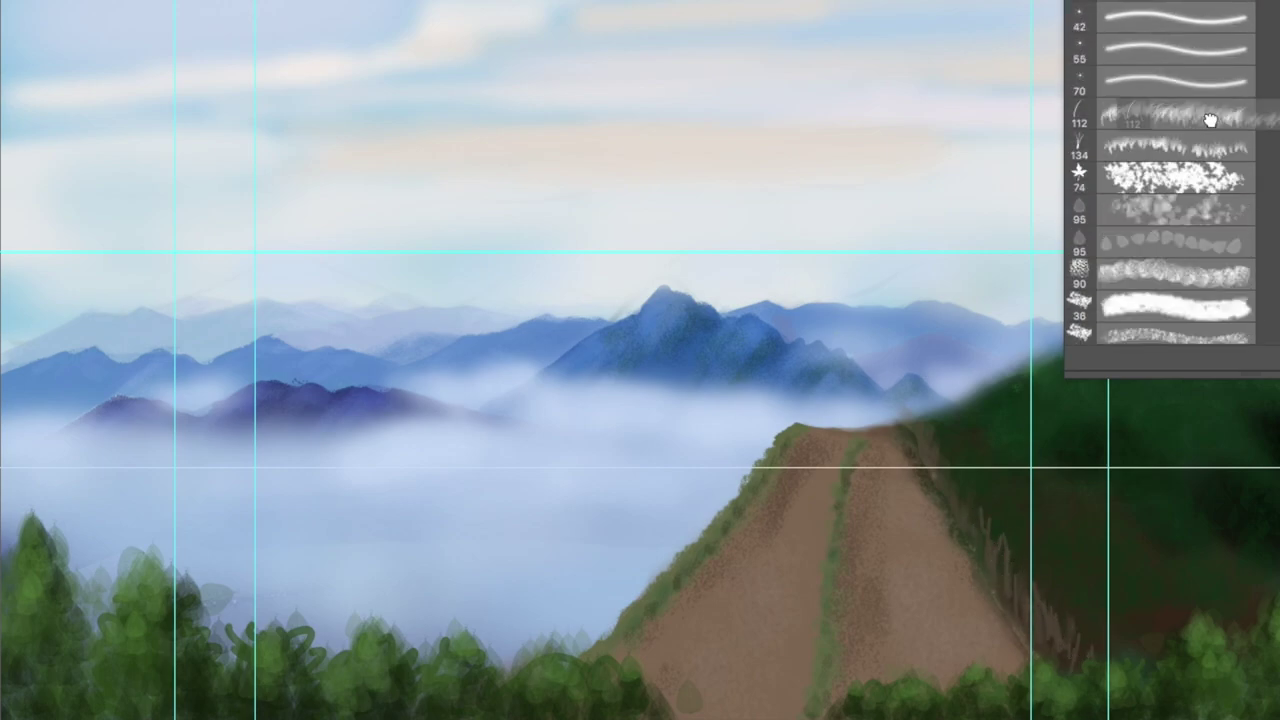
click(5, 20)
click(838, 674)
click(1108, 497)
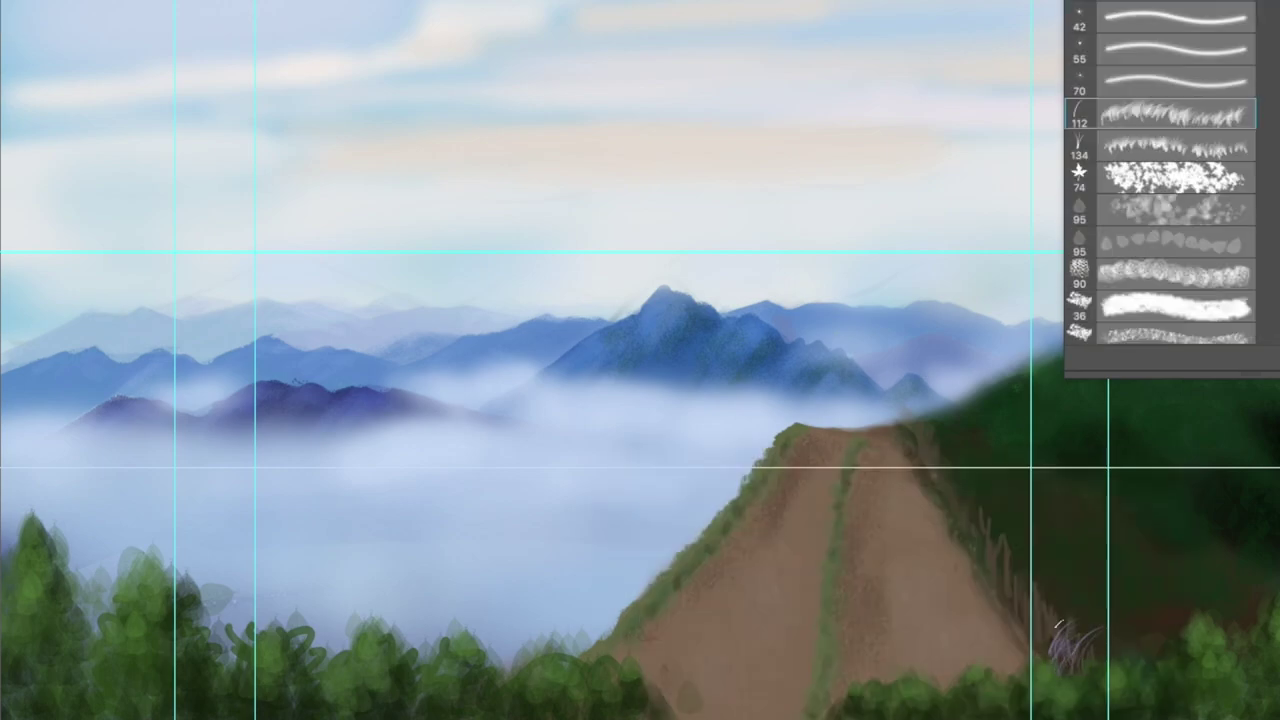
click(5, 20)
click(777, 657)
click(1107, 508)
drag(1050, 625, 1005, 554)
- Layer more dry grass blades in varied brown tones along the trail's right edge up to its crest
click(5, 20)
click(777, 657)
click(1108, 497)
drag(1060, 630, 966, 496)
click(5, 20)
click(928, 716)
click(757, 574)
click(708, 631)
click(1108, 497)
drag(989, 534, 1044, 608)
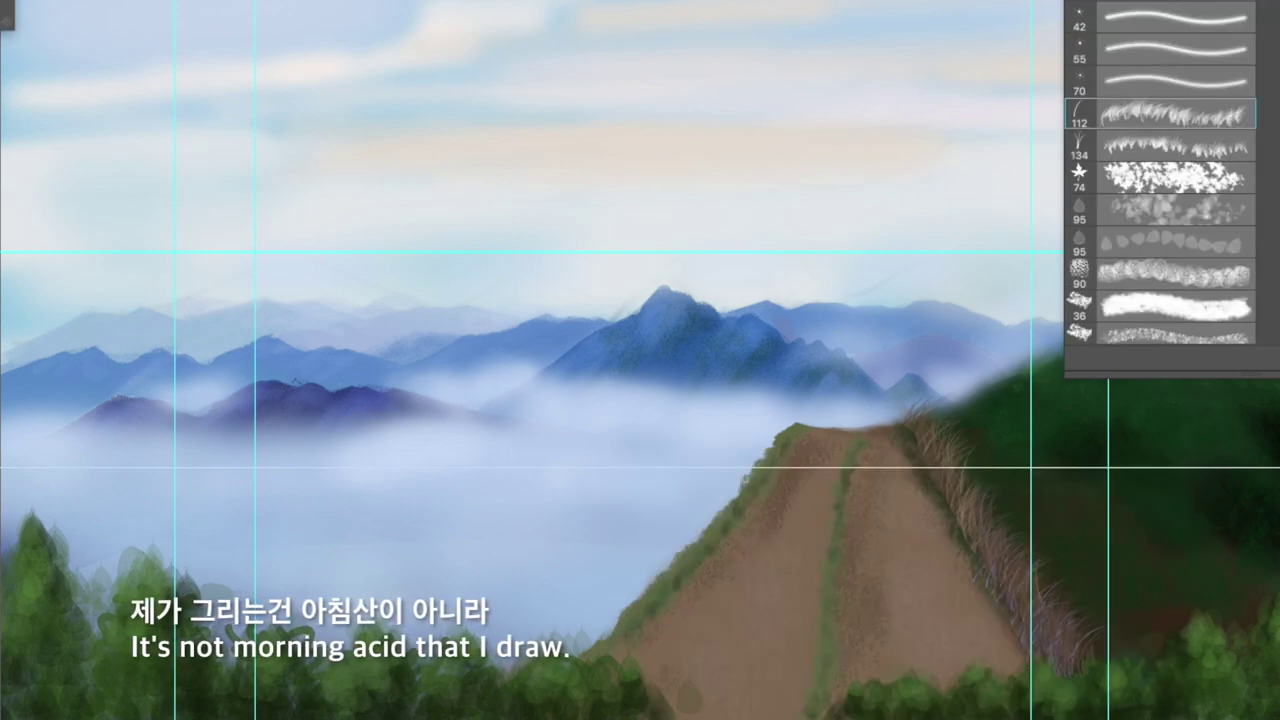
- Paint short grass in varied green tones along the trail's left edge
click(5, 20)
mouse_move(930, 712)
mouse_down()
mouse_move(951, 689)
mouse_move(944, 703)
mouse_up()
click(740, 655)
click(1108, 497)
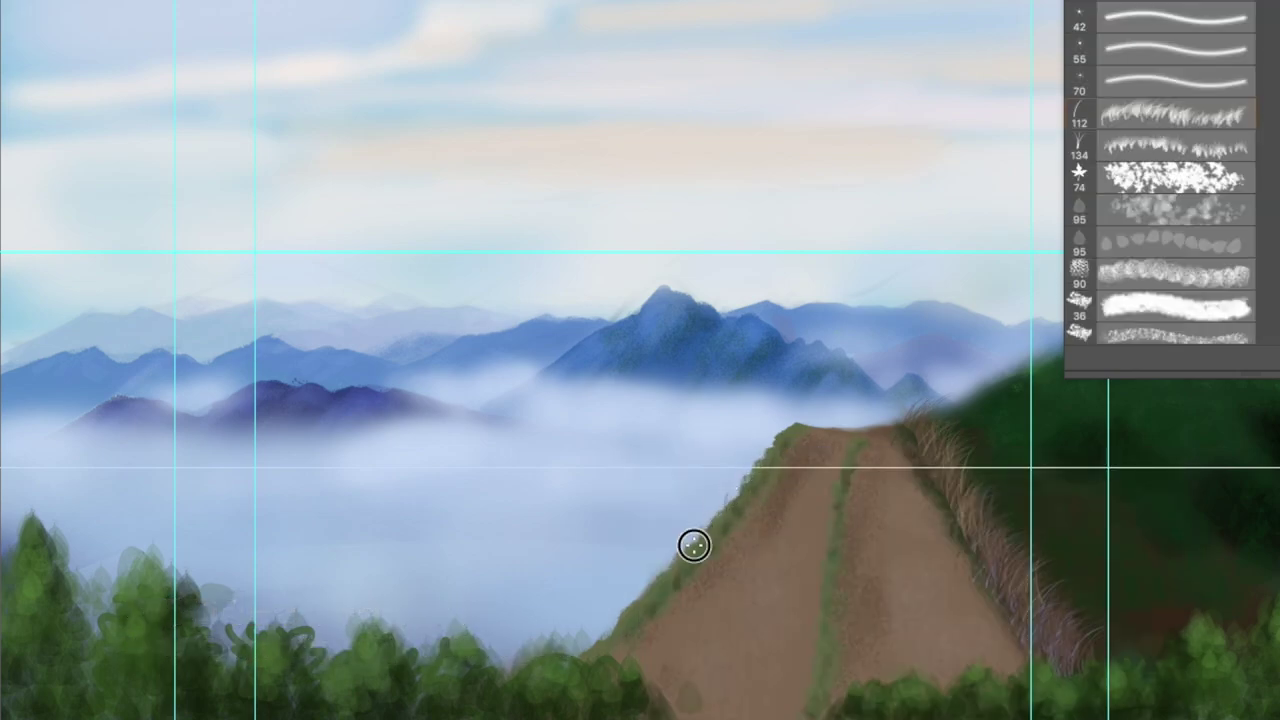
key(super+plus)
click(5, 20)
click(771, 686)
click(1108, 497)
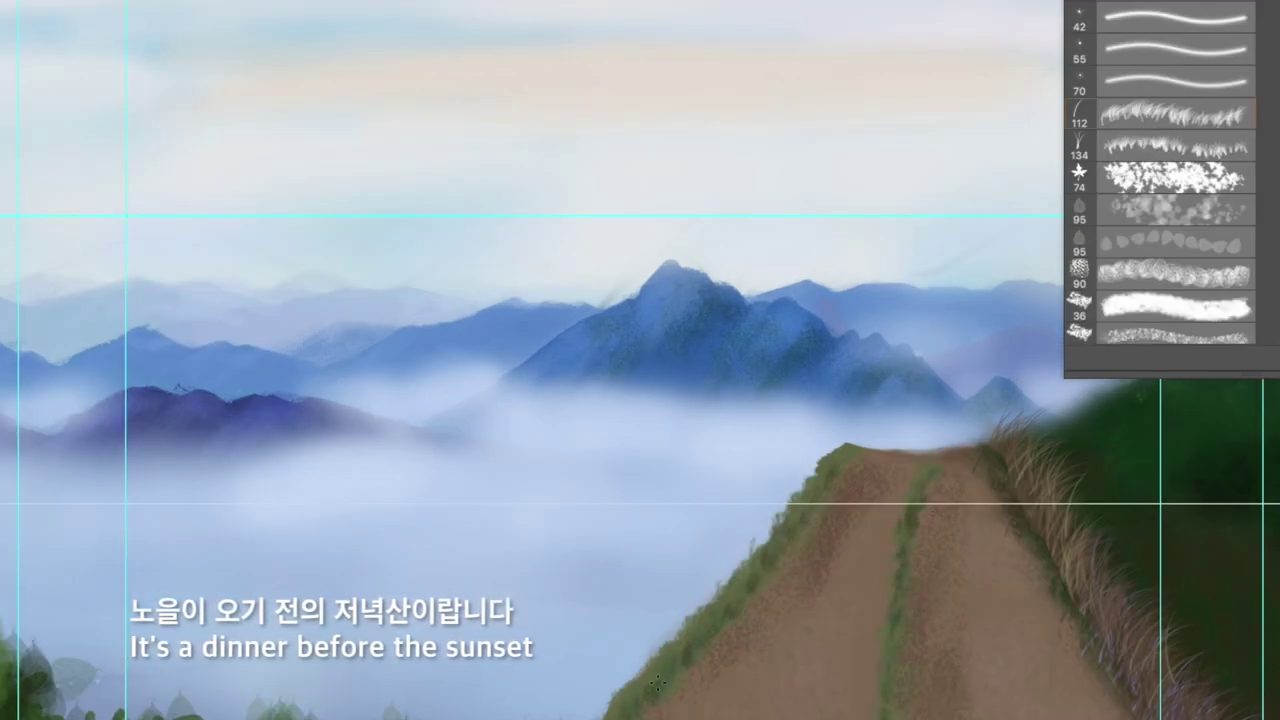
click(5, 20)
click(765, 690)
click(1108, 497)
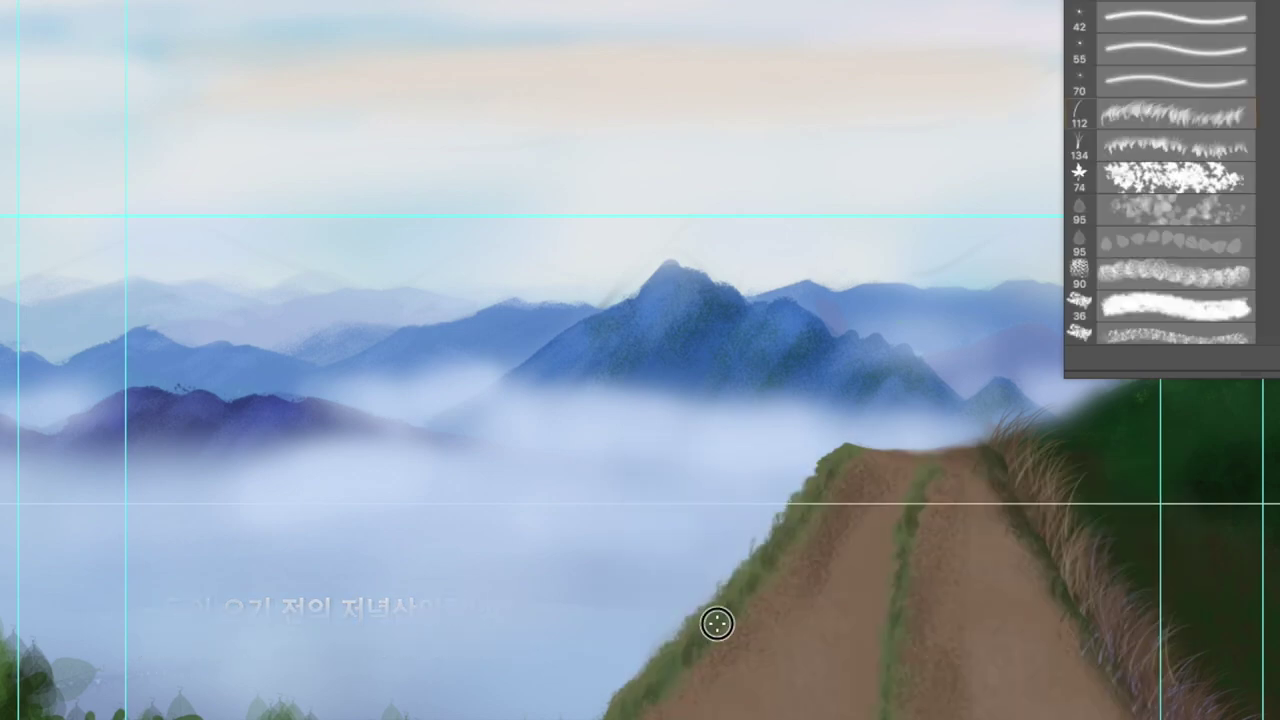
- Paint a soft dark green band along the inner side of the dry grass with an enlarged soft brush
click(20, 439)
click(1096, 502)
scroll(1176, 200, up, 10)
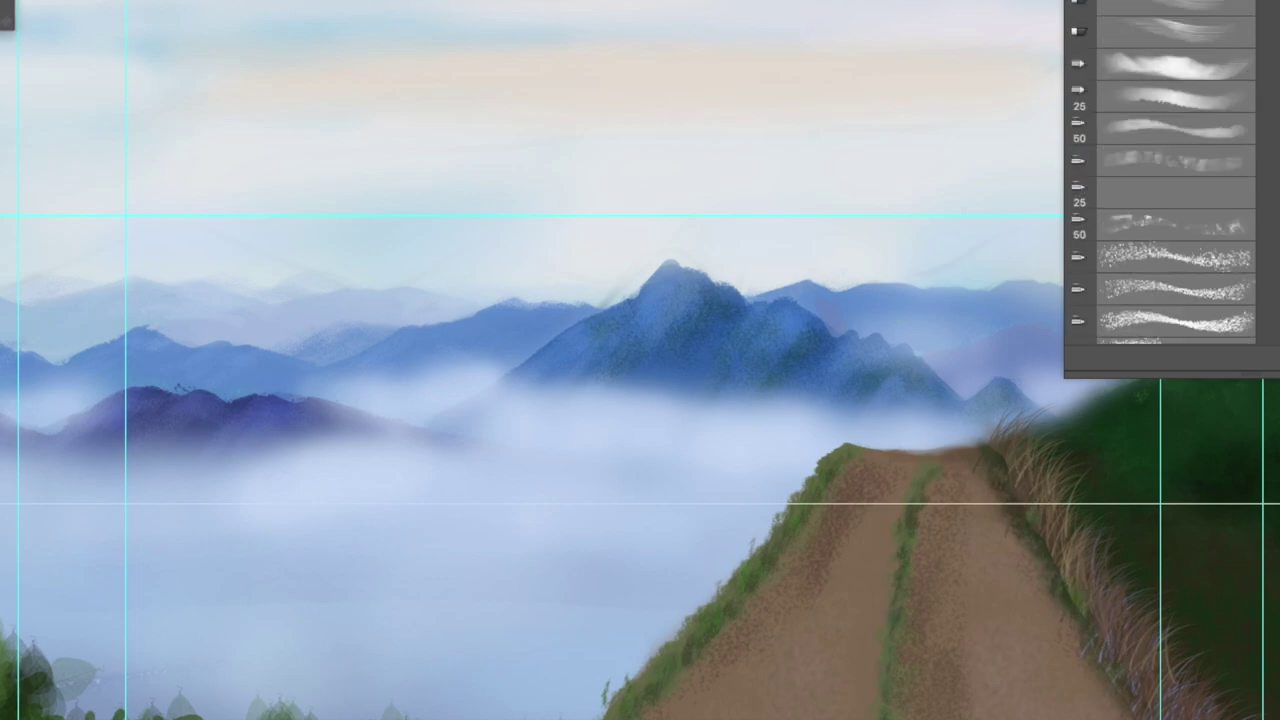
click(1110, 3)
key(bracketright)
key(bracketright)
key(bracketright)
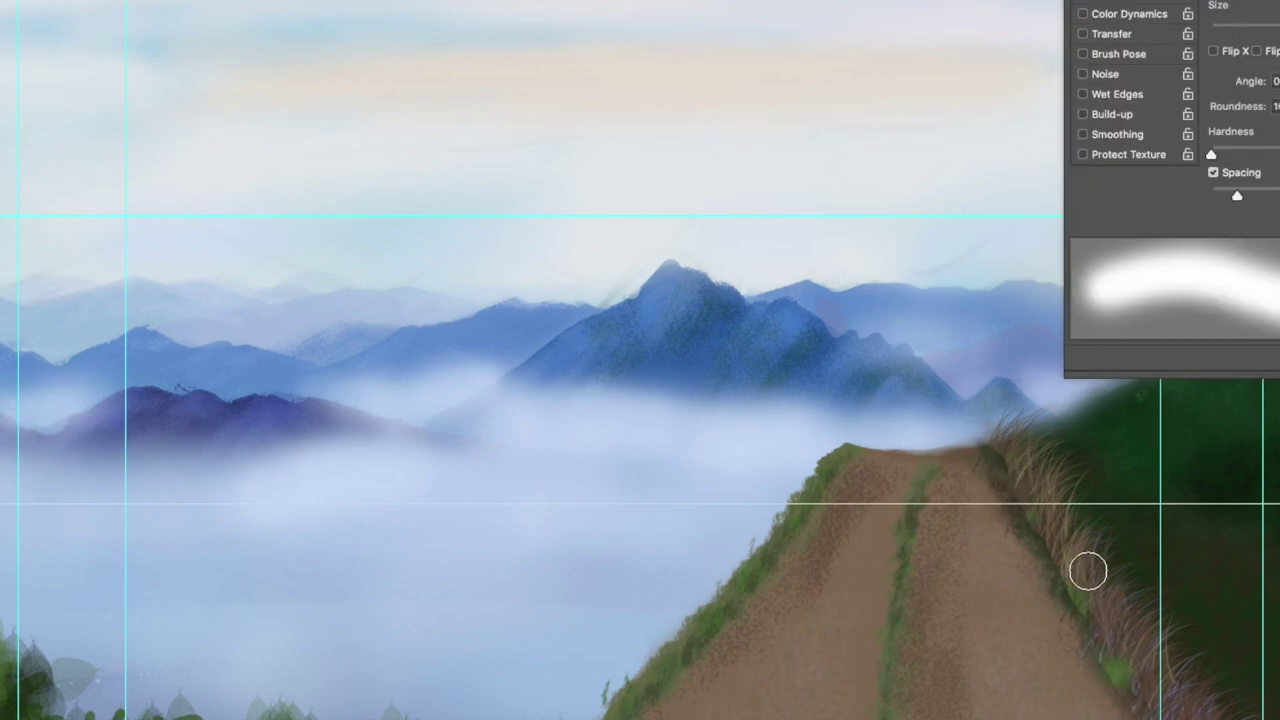
drag(998, 460, 1140, 715)
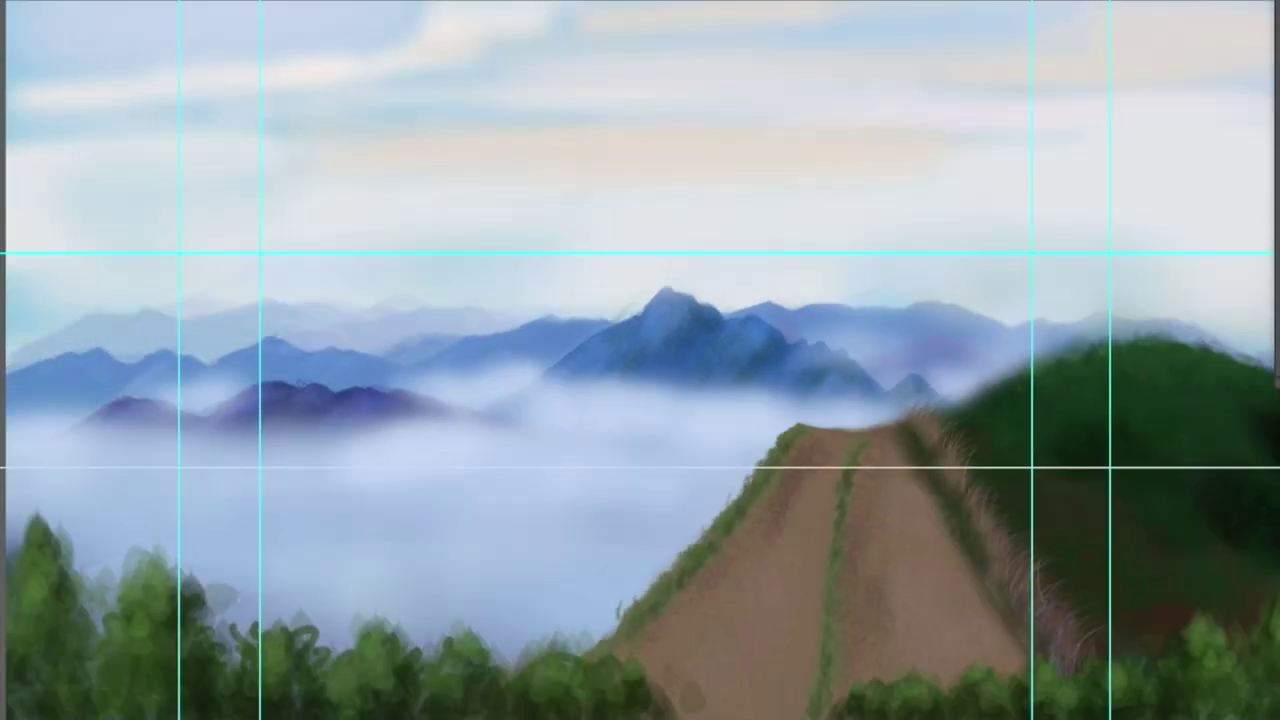
- Delete the foreground bushes covering the trail's base and touch up the trail's upper-left corner
drag(1007, 670, 1000, 684)
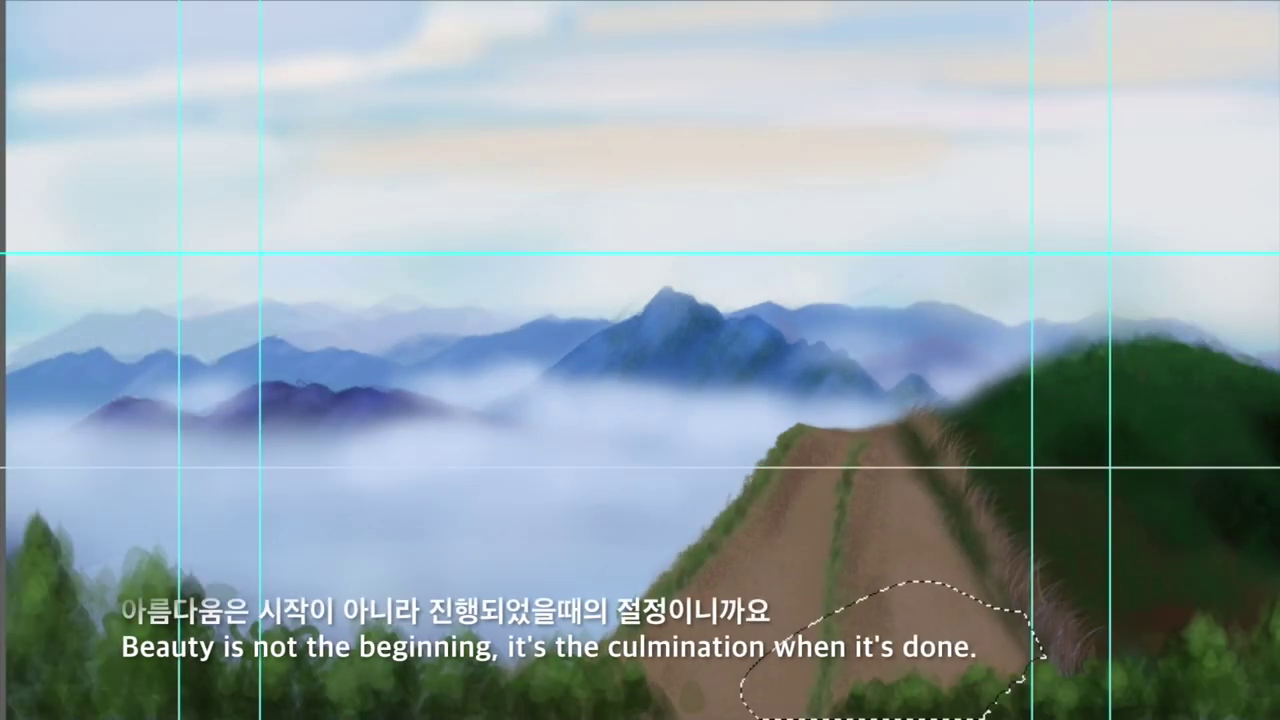
key(Delete)
key(ctrl+d)
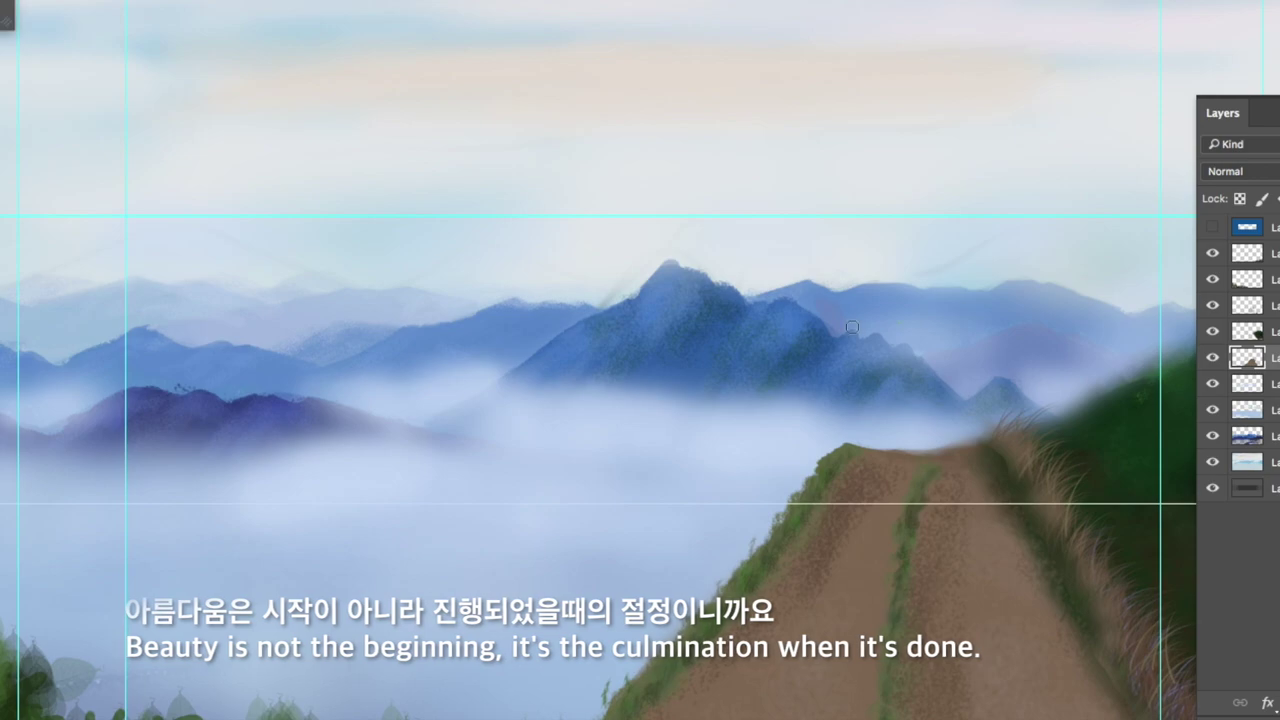
mouse_move(864, 441)
mouse_down()
mouse_move(910, 452)
mouse_move(860, 443)
mouse_up()
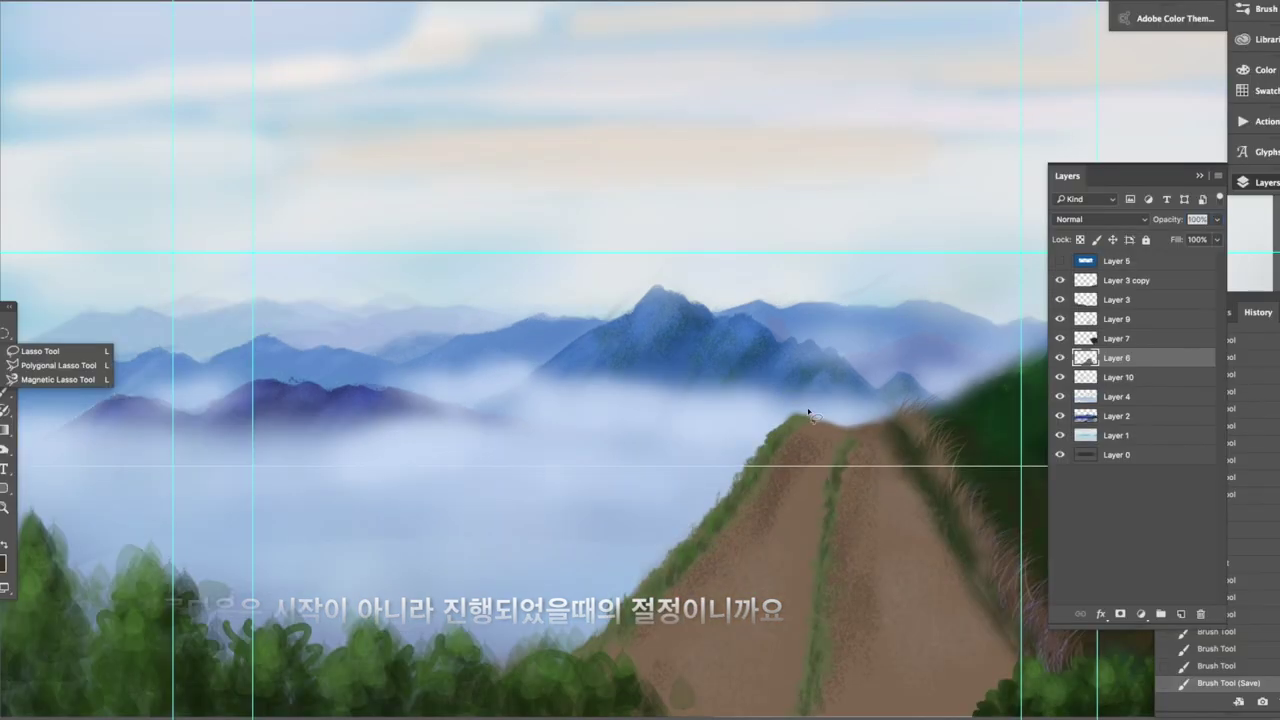
- Repaint grass with the brush on the trail's upper-left crest and at the top of its central grass strip
key(b)
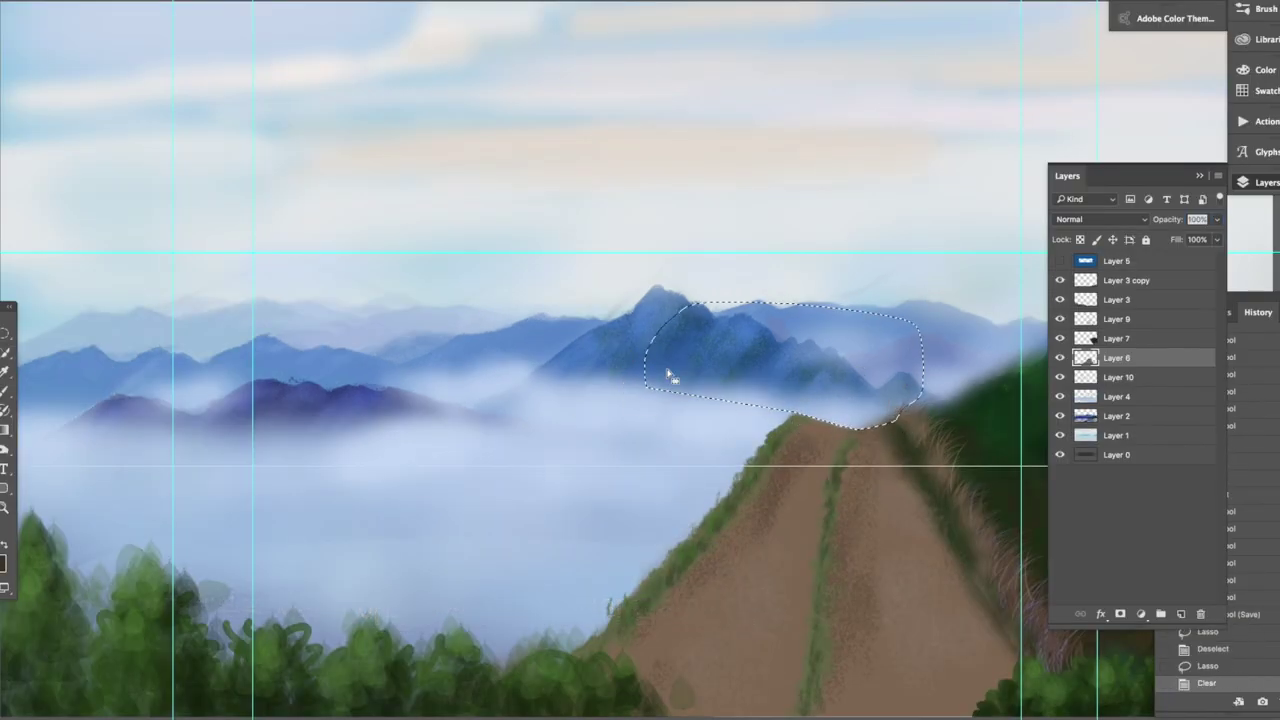
click(4, 392)
click(22, 1)
click(1213, 635)
drag(794, 422, 800, 412)
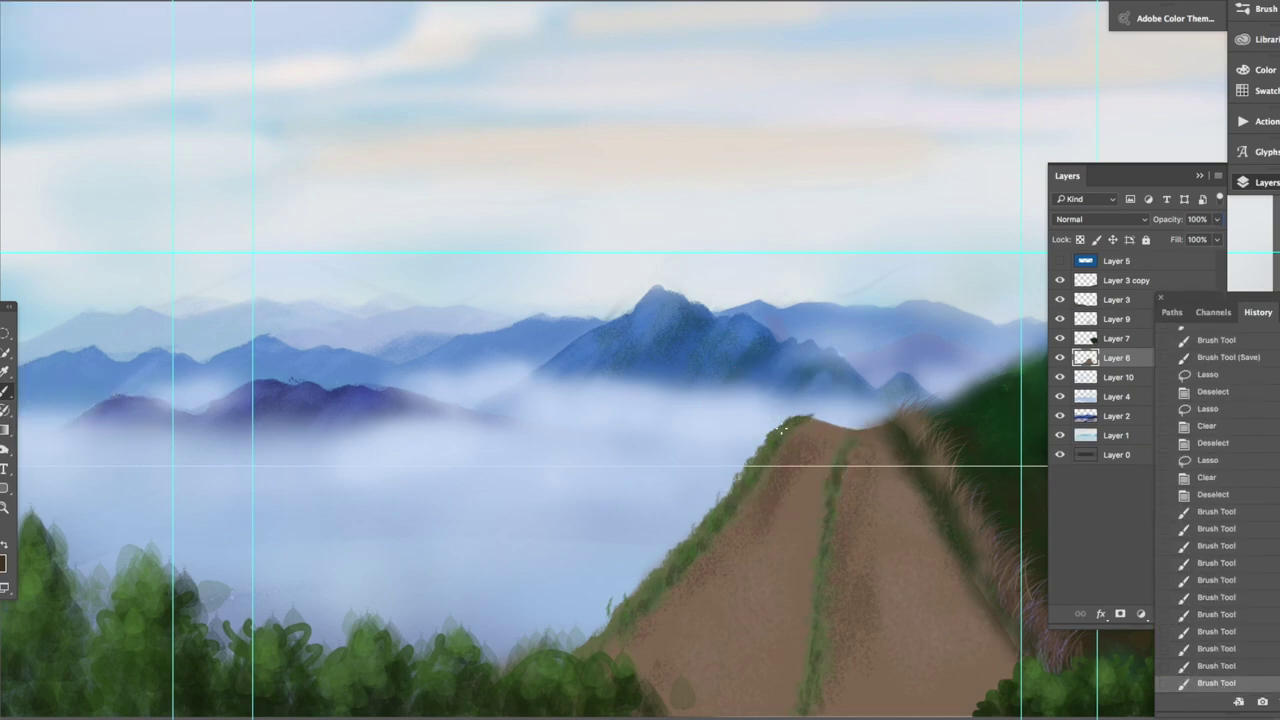
alt+click(853, 441)
drag(849, 441, 855, 433)
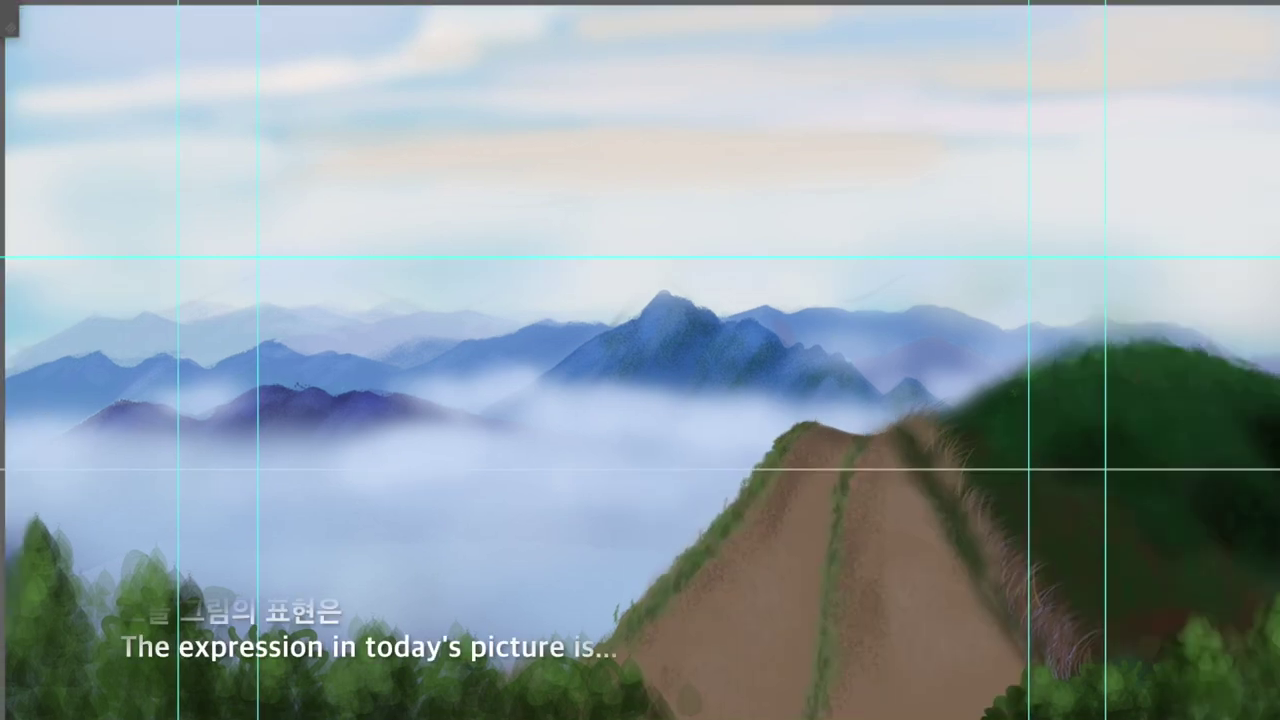
- Sketch a dark tree trunk on the green hill with a thin branch reaching left towards the trail's crest
drag(1037, 494, 1013, 344)
key(n)
click(923, 689)
click(786, 711)
click(1106, 500)
drag(1014, 398, 893, 399)
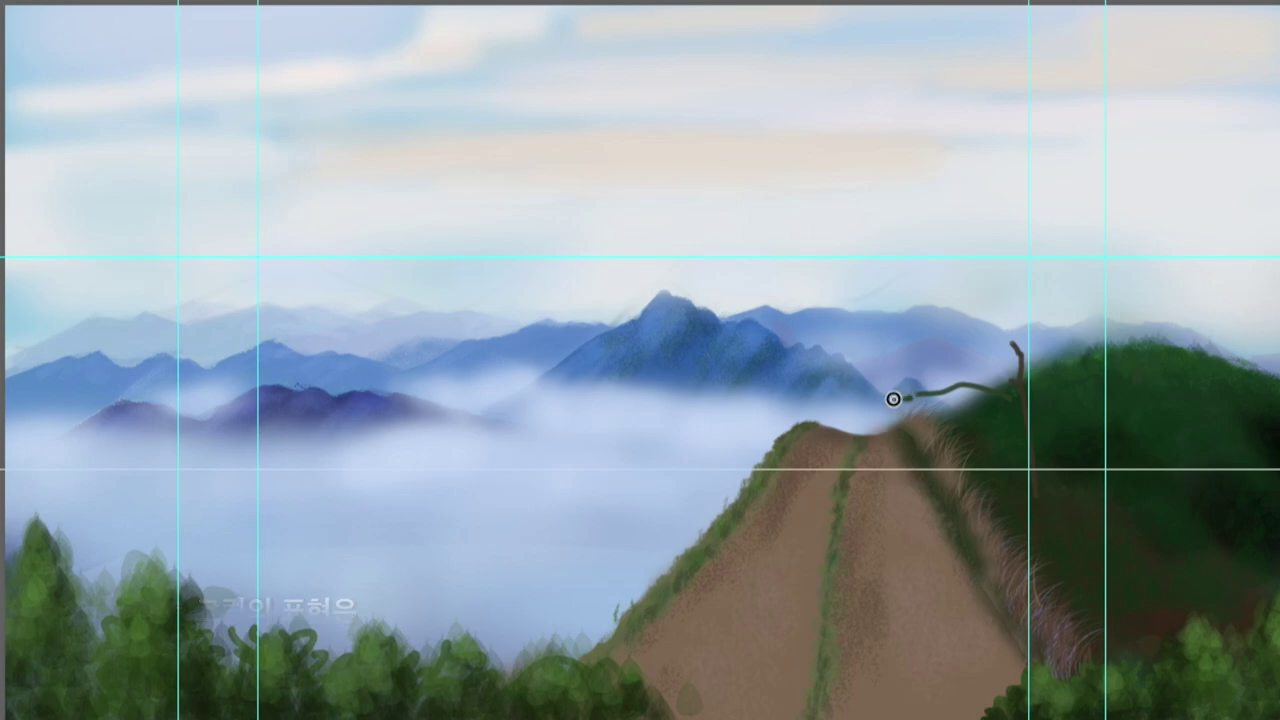
- Outline the tree's canopy with short dark green leaf strokes above the trunk and hill
drag(1087, 319, 1092, 299)
drag(1108, 266, 1127, 303)
drag(1132, 278, 1141, 290)
drag(1184, 313, 1162, 340)
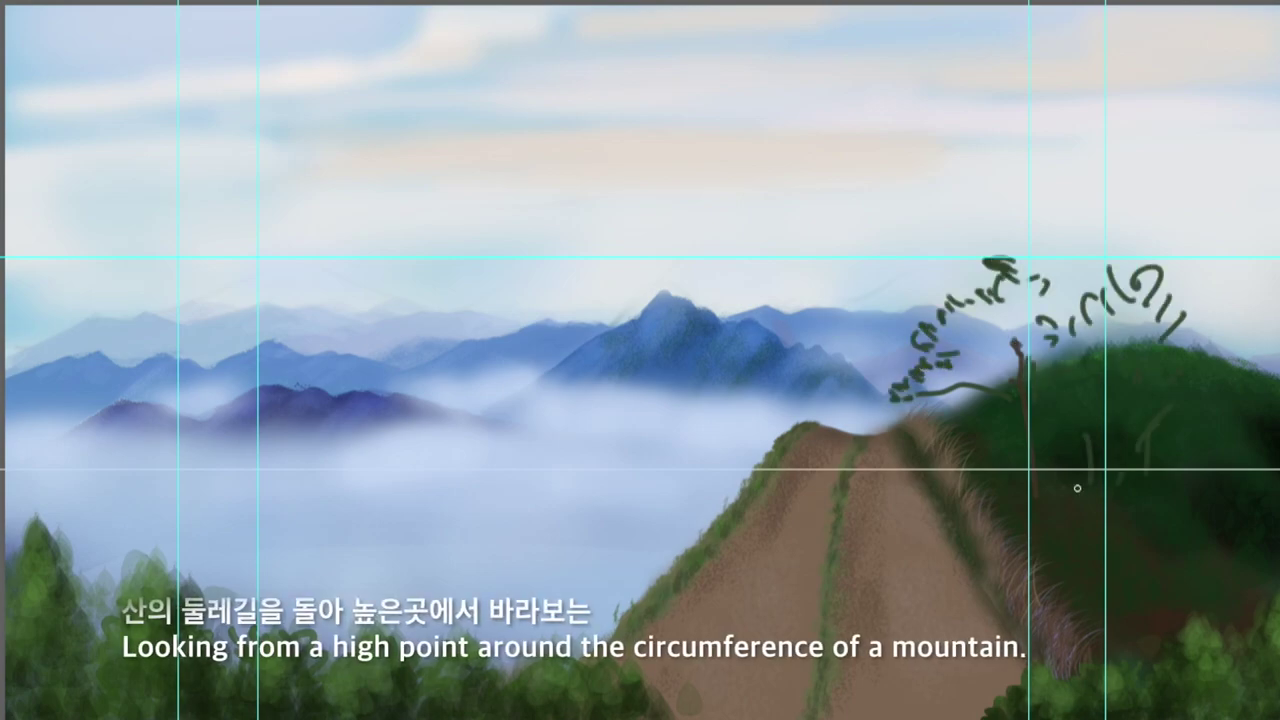
- Add more dark brown trunks on the hill and extend the leaf outline to the picture's right edge
drag(1037, 340, 1043, 450)
key(n)
click(722, 718)
click(927, 718)
click(1105, 501)
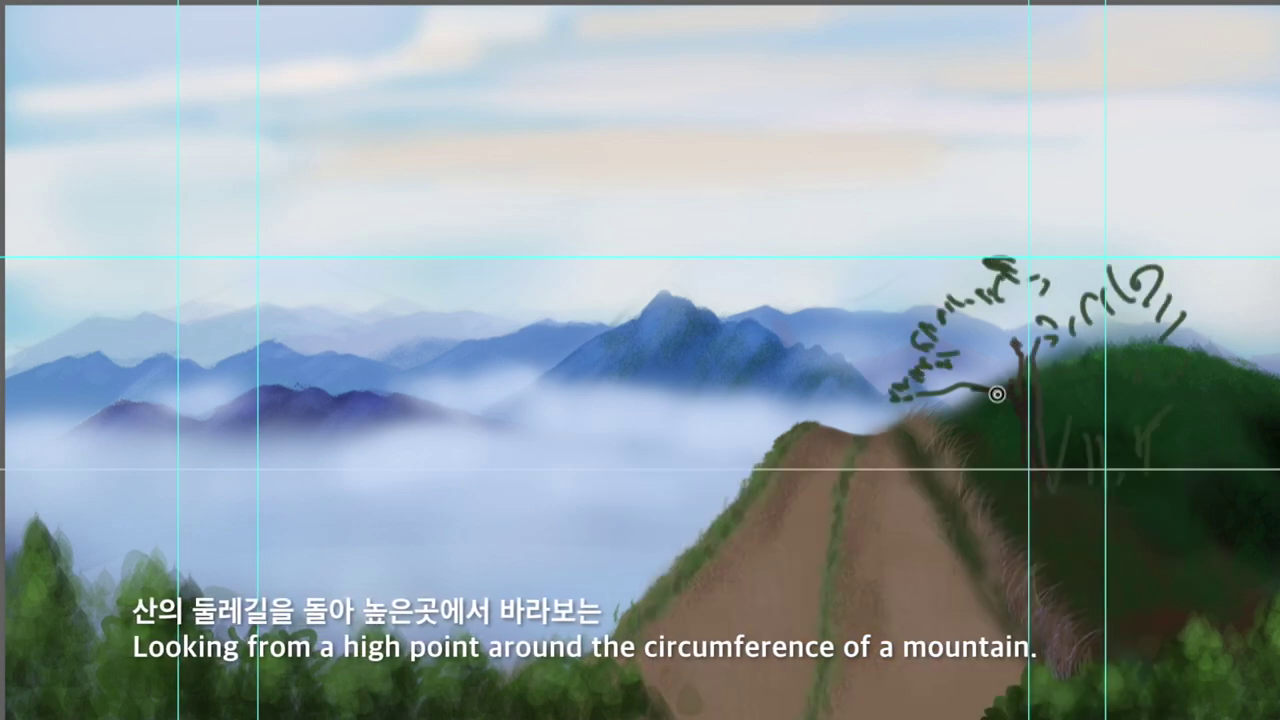
drag(1129, 373, 1135, 452)
mouse_move(1164, 296)
mouse_down()
mouse_move(1197, 323)
mouse_move(1240, 300)
mouse_up()
drag(1213, 350, 1277, 347)
drag(1205, 408, 1265, 400)
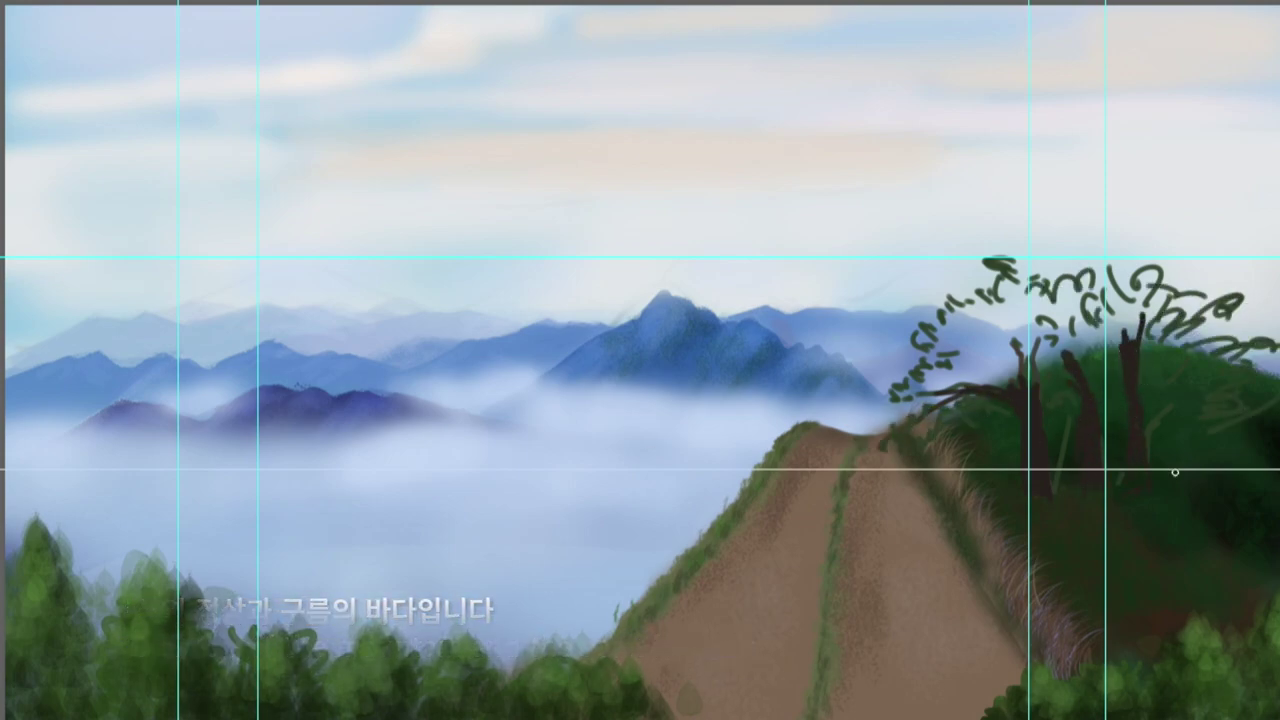
- Save the current brush as Hard Round 12 1 and fill the tree canopy with dark green using the textured 90 px brush
key(ctrl+plus)
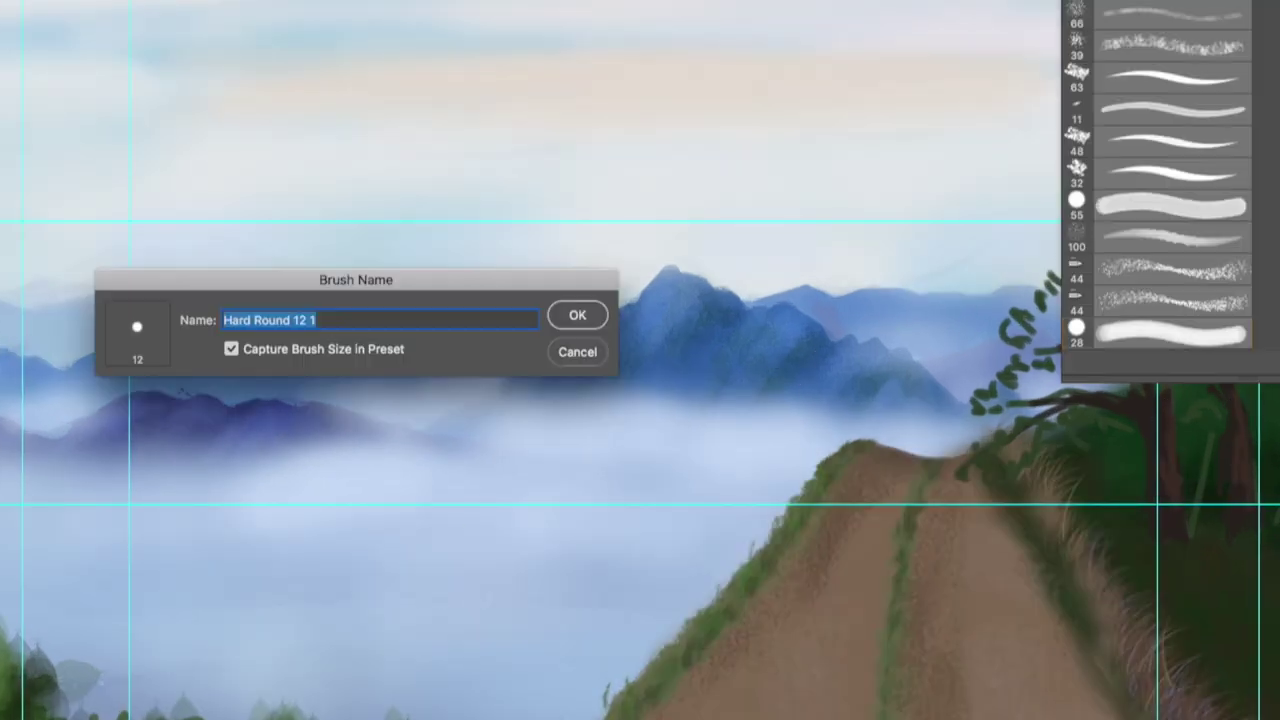
key(Return)
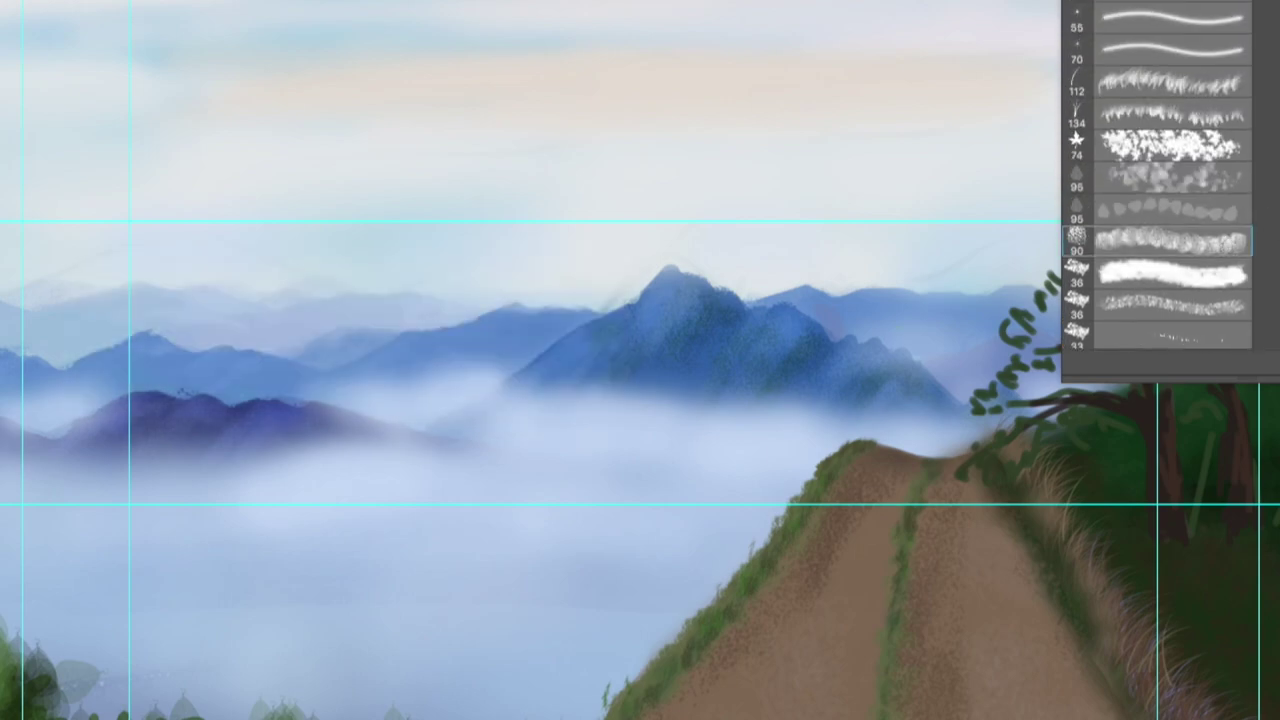
mouse_move(1070, 312)
mouse_down()
mouse_move(1031, 383)
mouse_move(1126, 371)
mouse_move(1217, 283)
mouse_move(1268, 275)
mouse_up()
mouse_move(1268, 406)
mouse_down()
mouse_move(1223, 449)
mouse_move(1050, 488)
mouse_up()
- Paint darker green shadow patches into the middle and lower parts of the tree canopy
click(5, 510)
click(1106, 500)
drag(1115, 370, 1229, 357)
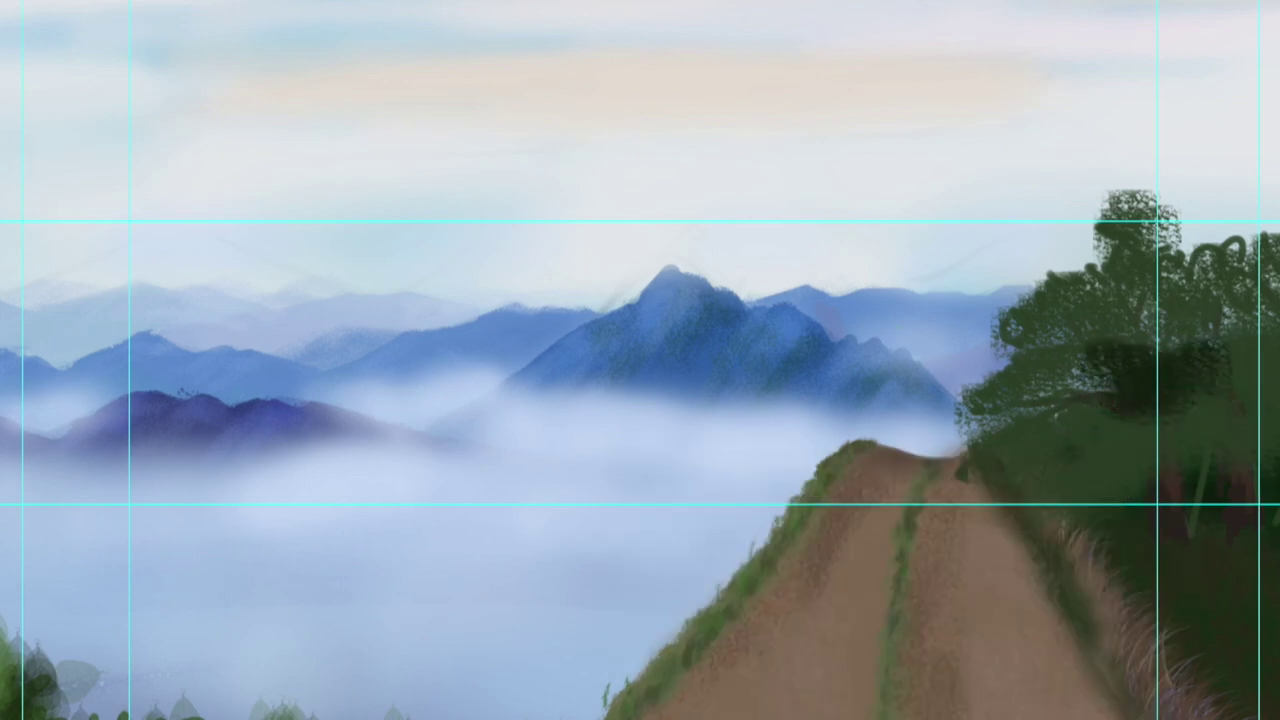
drag(1165, 295, 1115, 320)
drag(1072, 470, 1130, 470)
drag(1250, 400, 1205, 440)
- Paint mid-green foliage on the canopy's left side, its crown and the lower leaves beside the trail
click(5, 510)
click(708, 543)
click(1106, 500)
drag(1085, 350, 1030, 375)
click(8, 14)
click(686, 600)
click(1106, 500)
drag(1070, 300, 1019, 415)
drag(1165, 270, 1130, 225)
drag(1010, 425, 985, 464)
- Add brighter green leaf clusters along the canopy's left edge above the trail
click(8, 14)
click(1106, 500)
drag(1030, 350, 985, 395)
drag(1080, 285, 1020, 318)
drag(985, 440, 1045, 430)
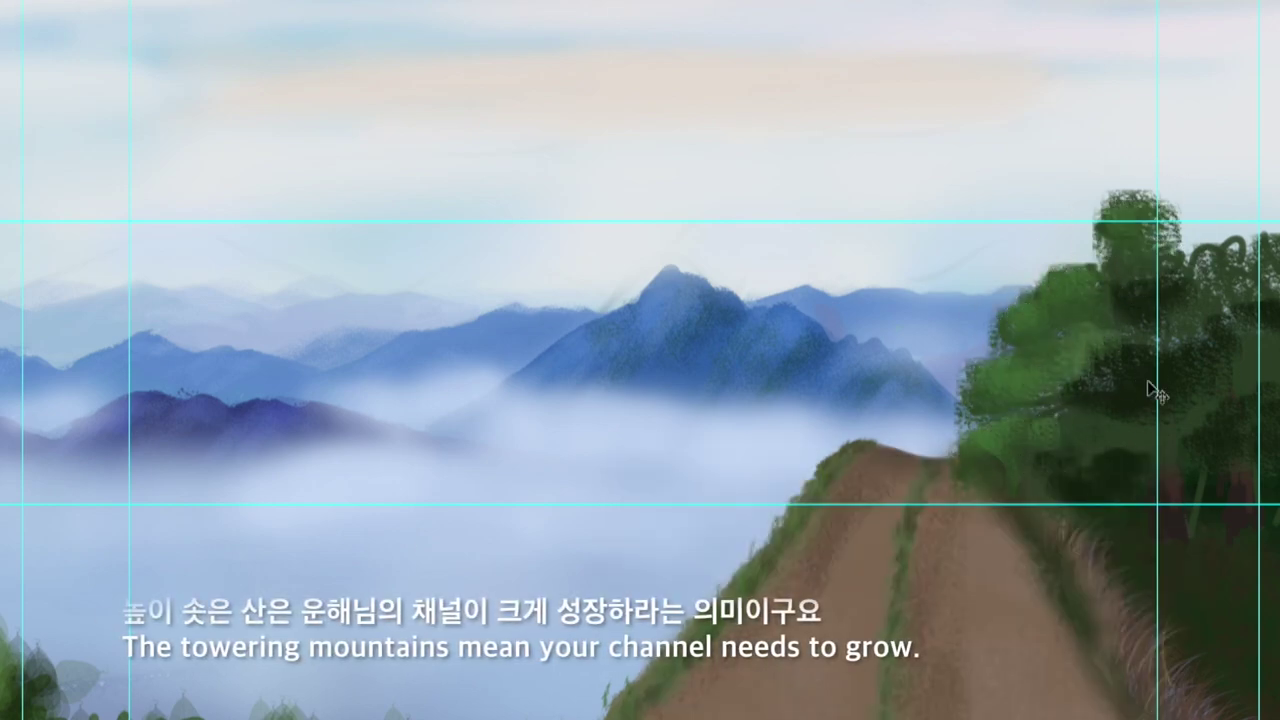
- Dab another green tone through the canopy's centre down towards the trunks with the textured brush
click(1130, 390)
click(8, 14)
click(831, 713)
click(1106, 500)
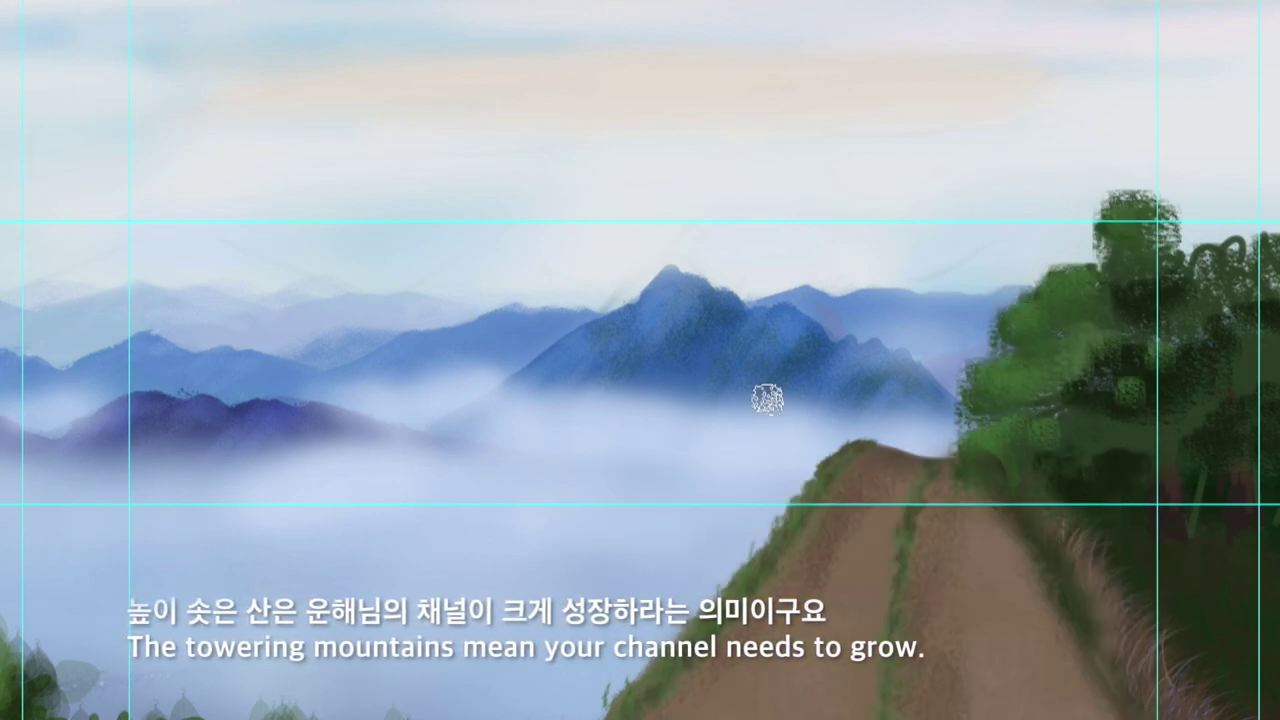
drag(1057, 377, 1198, 476)
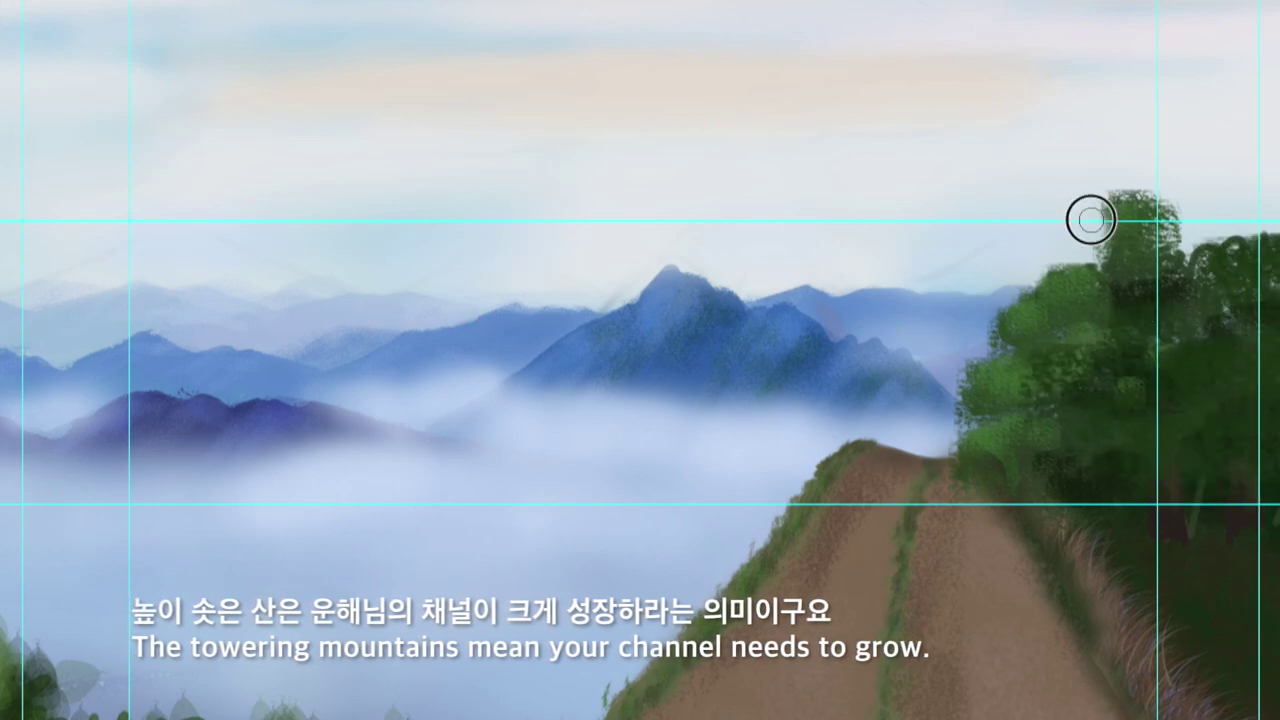
- Erase the protruding crown of the tree and repaint a lower, rough leafy top edge
drag(1088, 217, 1277, 206)
drag(1110, 238, 1275, 236)
click(1159, 284)
key(ctrl+z)
mouse_move(1278, 200)
key(F5)
click(1252, 416)
mouse_move(1137, 262)
mouse_down()
mouse_move(1238, 269)
mouse_move(1112, 285)
mouse_up()
- Paint dark green foliage over the canopy's interior and its shaded underside
key(n)
click(877, 673)
click(1106, 500)
drag(1220, 346, 1180, 334)
drag(1115, 506, 1195, 473)
drag(1258, 383, 1120, 350)
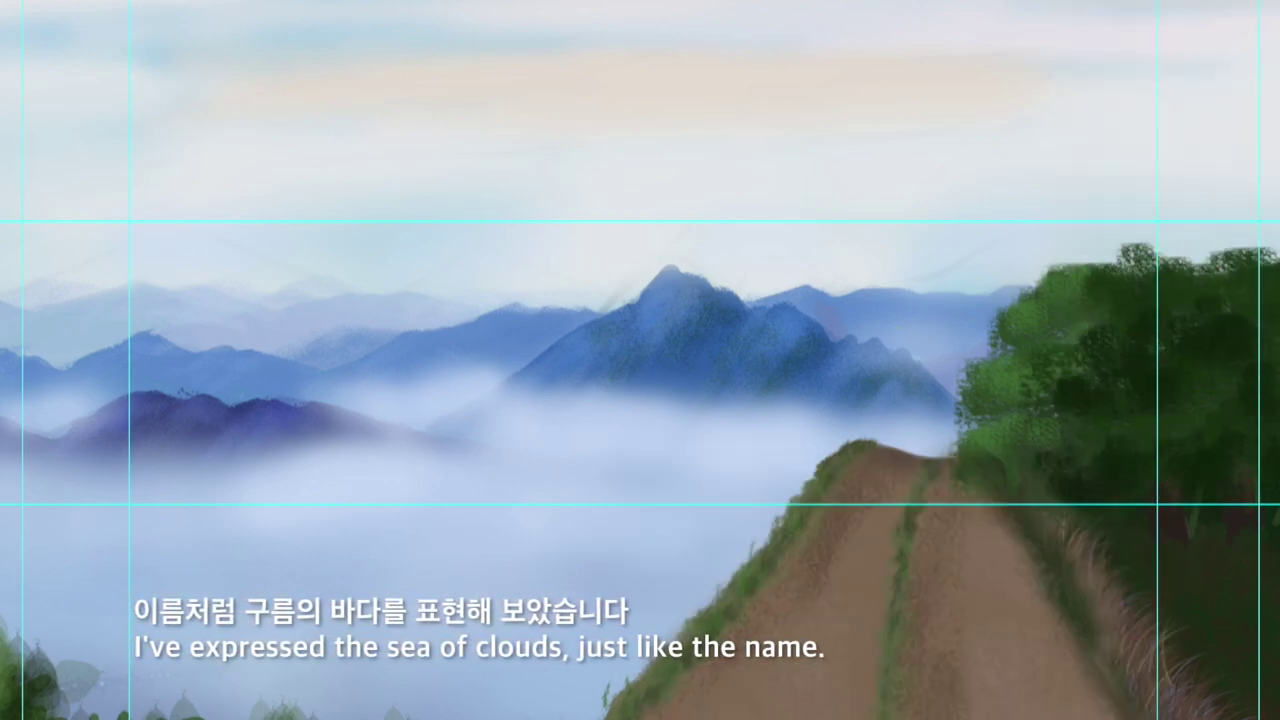
- Paint sampled green tones and brown branch patches showing through the tree's foliage
alt+click(1236, 324)
drag(1241, 381, 1150, 345)
drag(1040, 440, 1018, 397)
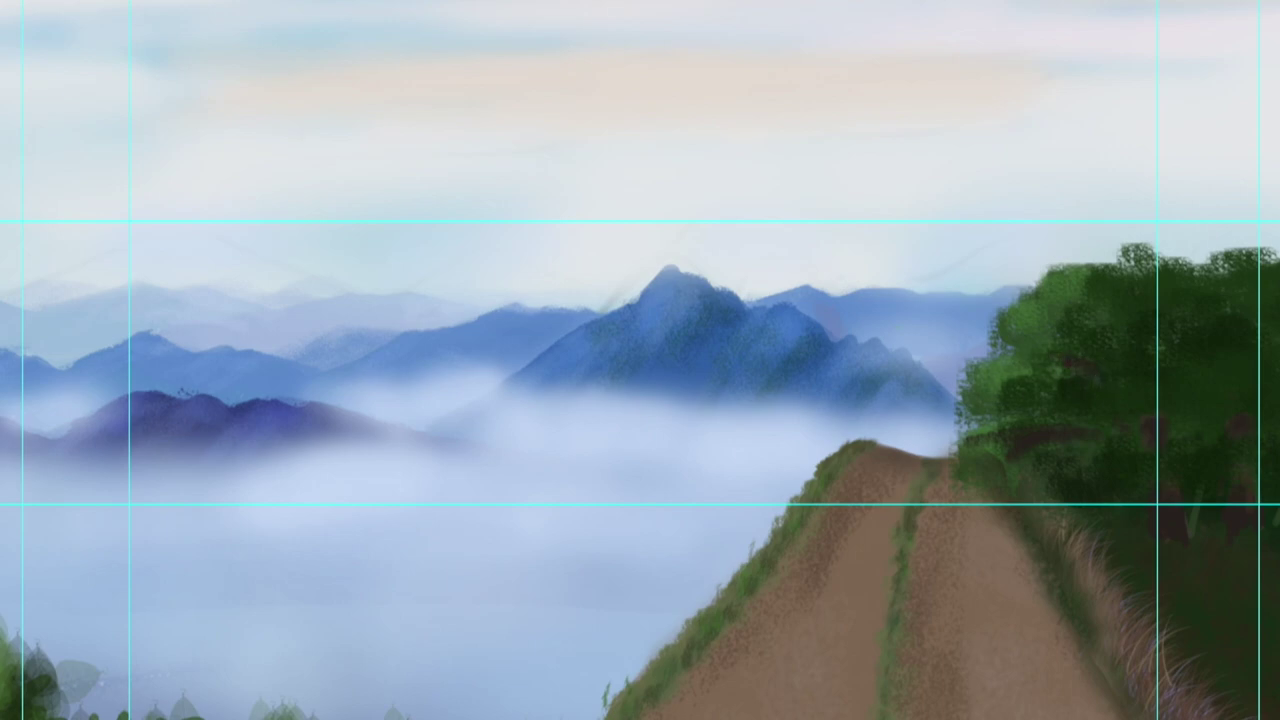
alt+click(1190, 382)
drag(1226, 360, 1240, 397)
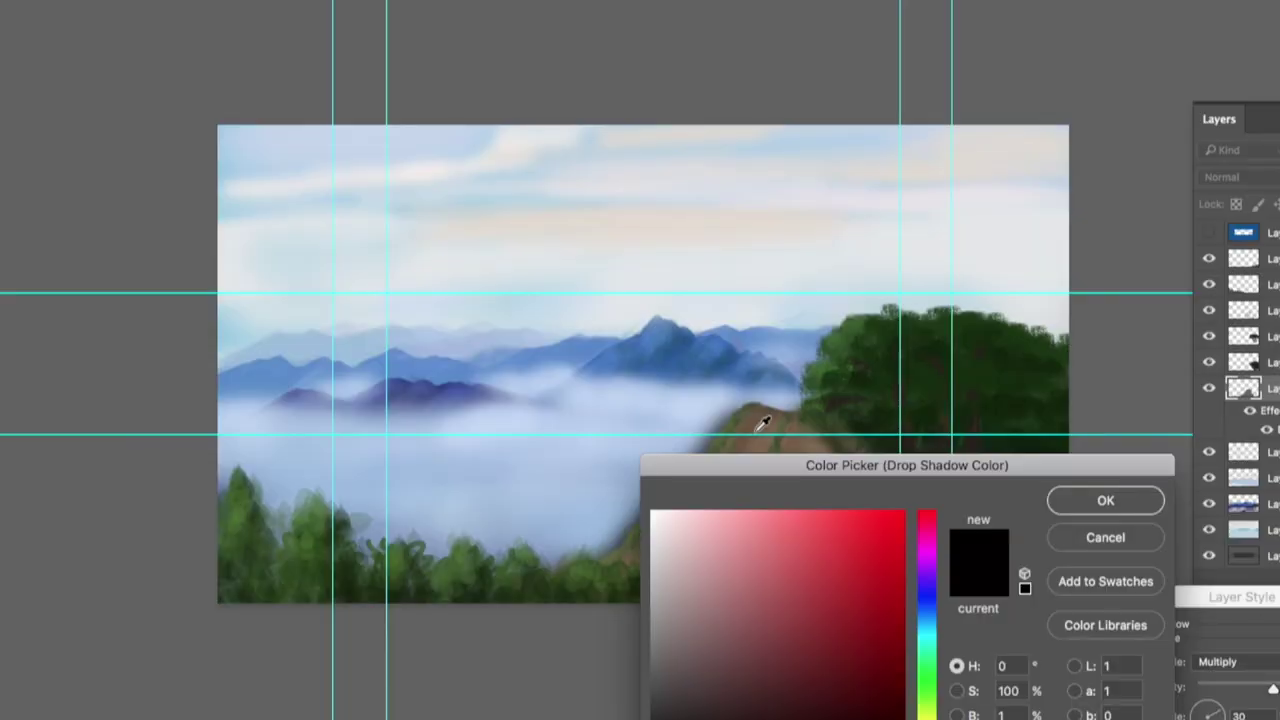
- Apply a near-black Multiply drop shadow to the trail layer and enlarge the trail together with its grass layer
key(Return)
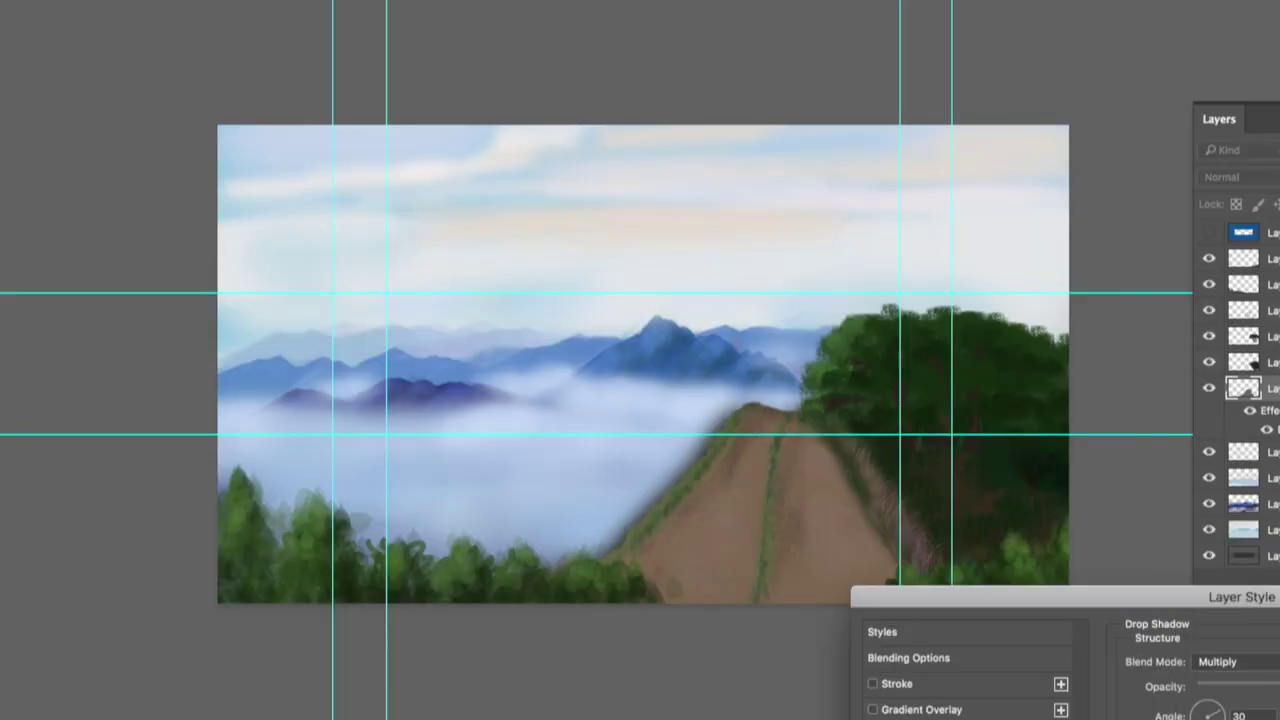
key(Return)
super+click(1271, 310)
key(super+t)
drag(463, 396, 486, 390)
drag(940, 395, 930, 391)
drag(486, 390, 461, 397)
drag(462, 610, 432, 614)
drag(694, 391, 690, 383)
drag(455, 387, 449, 389)
key(Return)
- Enlarge the tree and hill layers together to about 51 × 40.5 cm
key(super+t)
drag(614, 276, 603, 268)
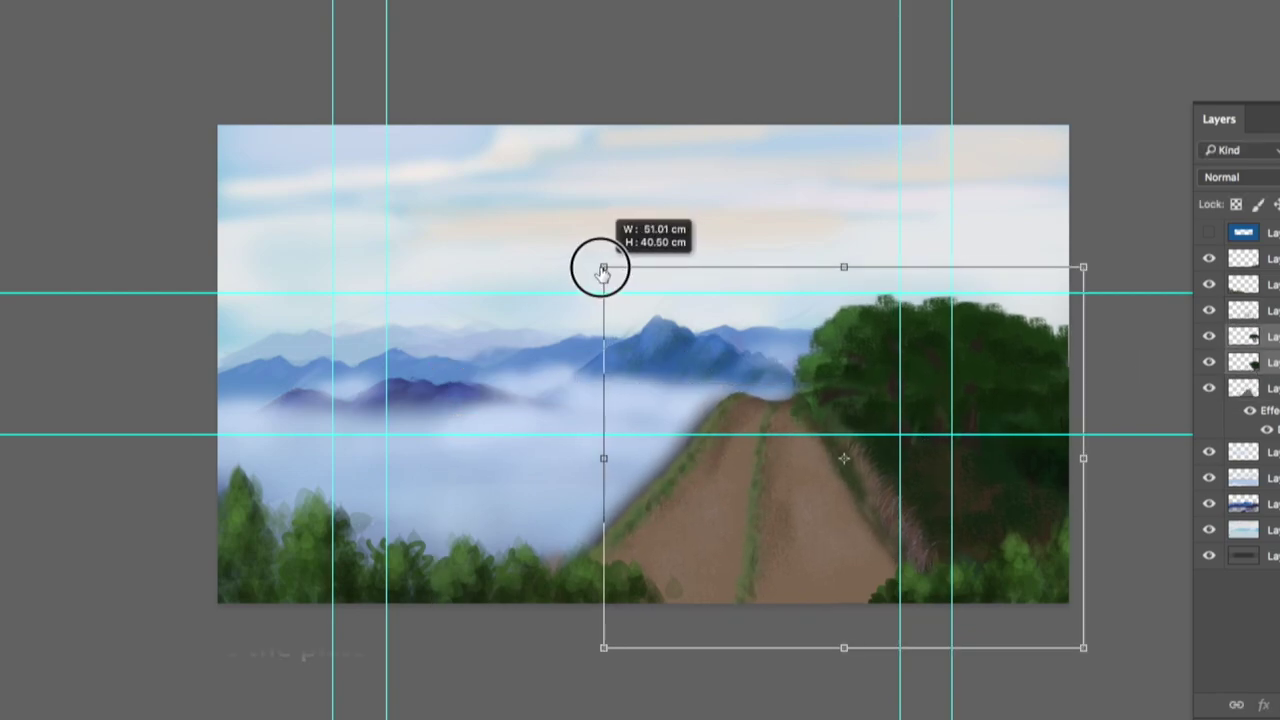
key(Return)
- Transform the trail and dry grass layers together, widening the trail further to the left
click(1271, 388)
super+click(1271, 310)
key(super+t)
drag(434, 387, 417, 387)
drag(938, 498, 960, 497)
key(Return)
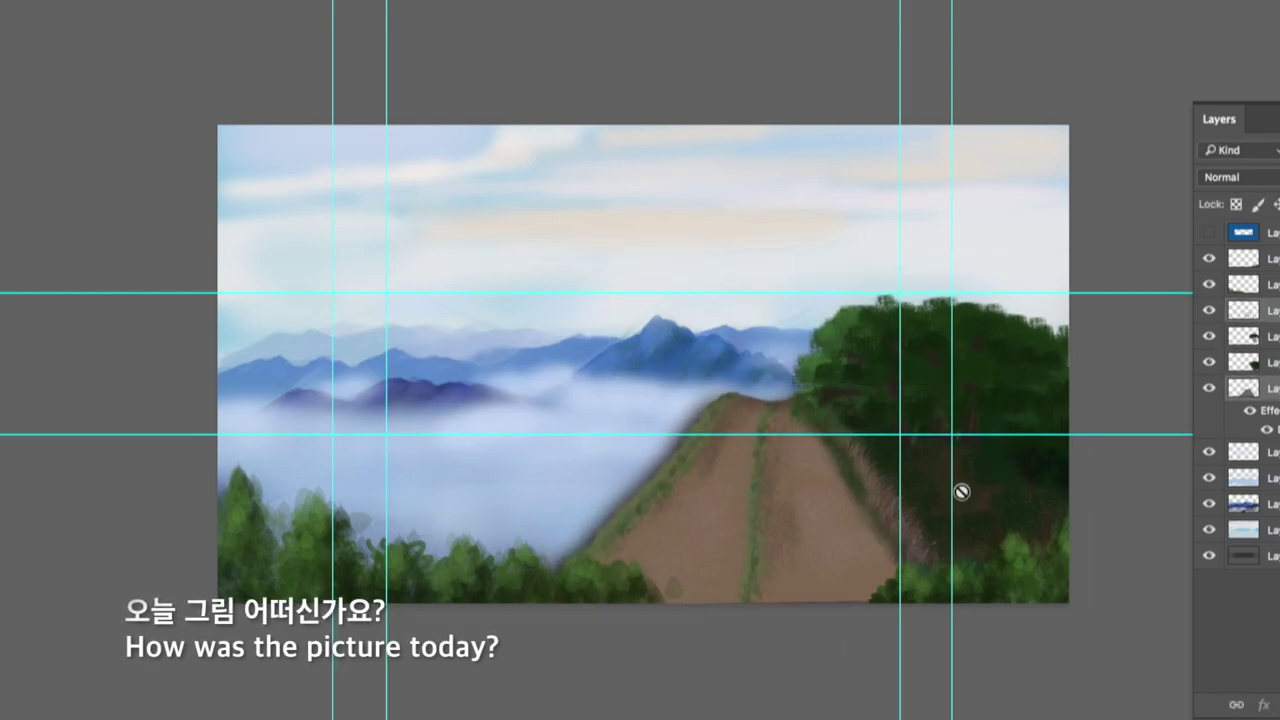
- Paint soft mist across the cloud sea on the layer beneath the trail
key(ctrl+plus)
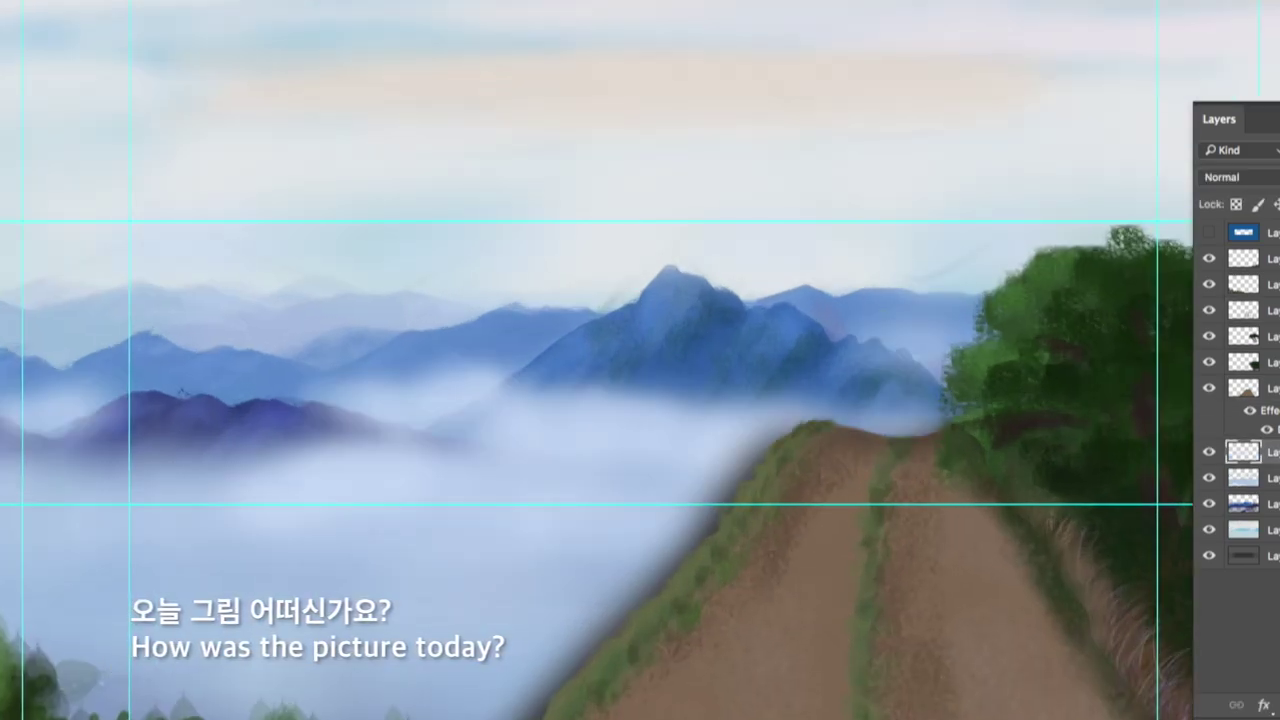
key(super+z)
mouse_move(876, 386)
mouse_down()
mouse_move(804, 410)
mouse_move(851, 400)
mouse_move(494, 425)
mouse_move(141, 493)
mouse_up()
mouse_move(60, 503)
mouse_down()
mouse_move(626, 537)
mouse_move(557, 597)
mouse_move(223, 537)
mouse_move(90, 492)
mouse_up()
key(super+minus)
drag(400, 553, 600, 540)
- Pick a lighter color and brush more pale haze over the cloud sea and the sky beside the tree
click(1275, 160)
click(1263, 474)
click(1263, 382)
drag(155, 520, 518, 477)
click(719, 554)
click(1106, 501)
drag(800, 252, 930, 246)
- Turn off the trail layer's drop shadow and compare the latest brush strokes with an earlier history state
key(F7)
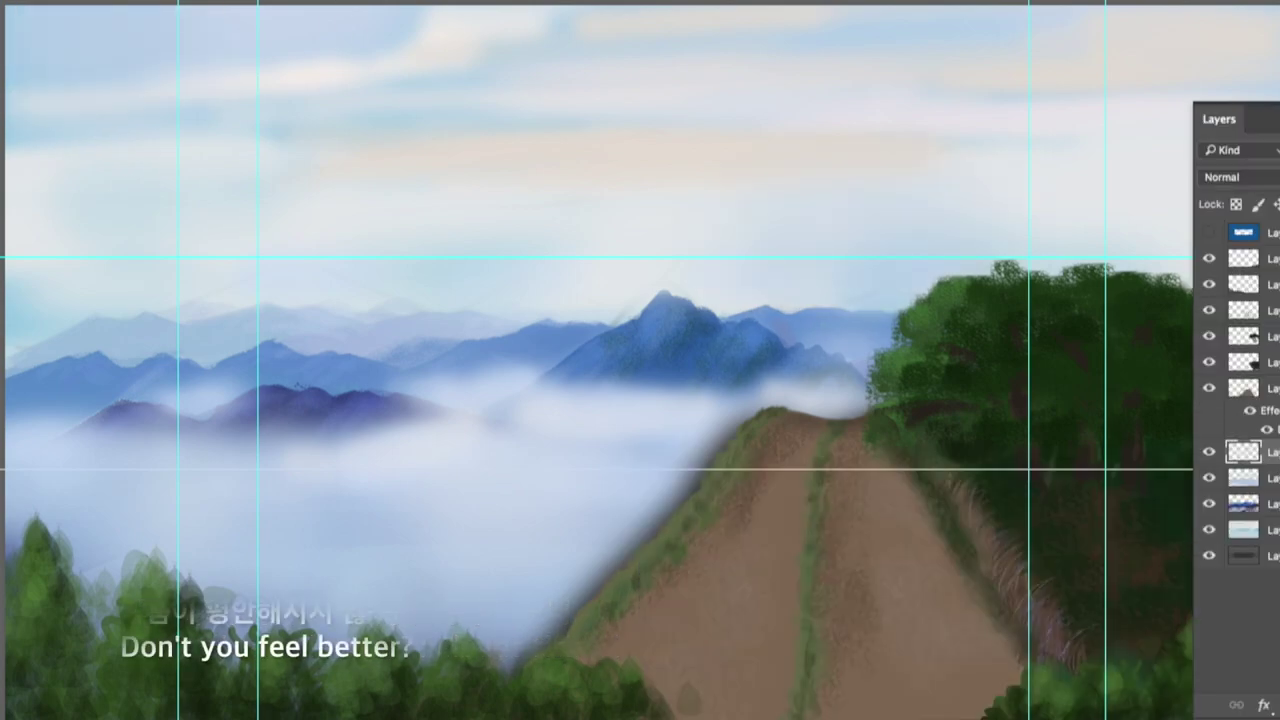
key(F7)
key(super+plus)
key(super+plus)
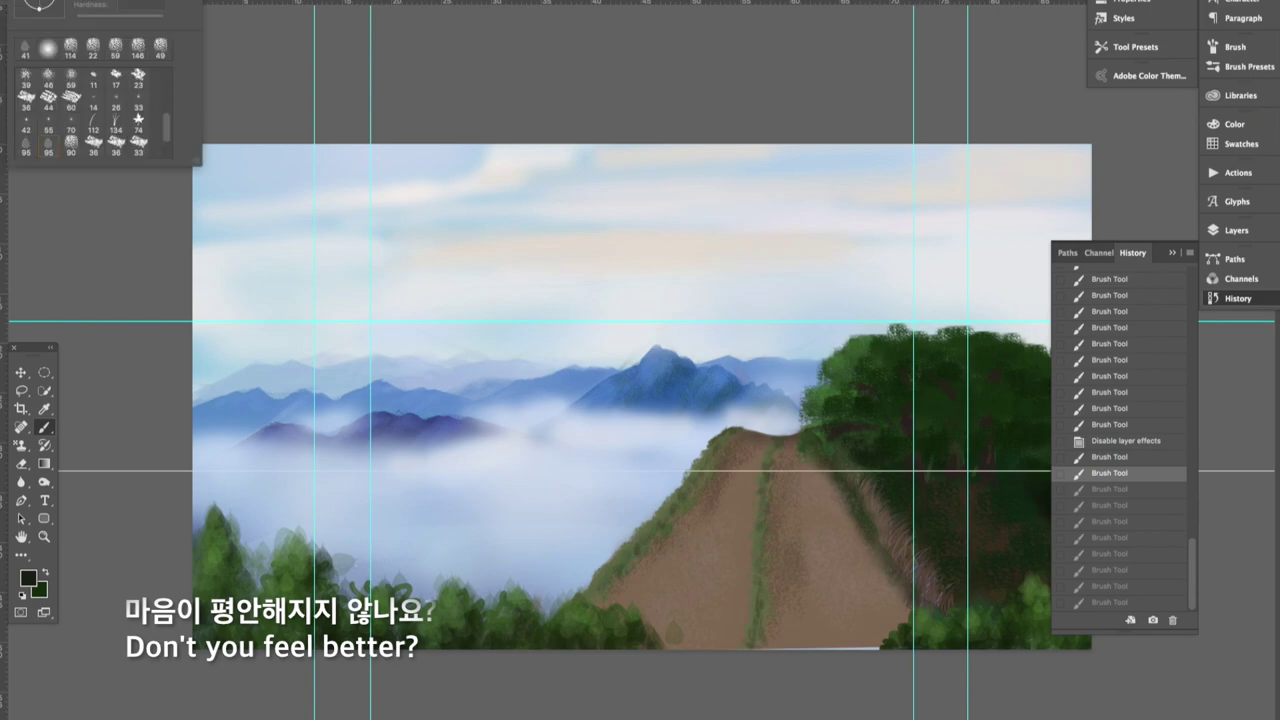
click(675, 632)
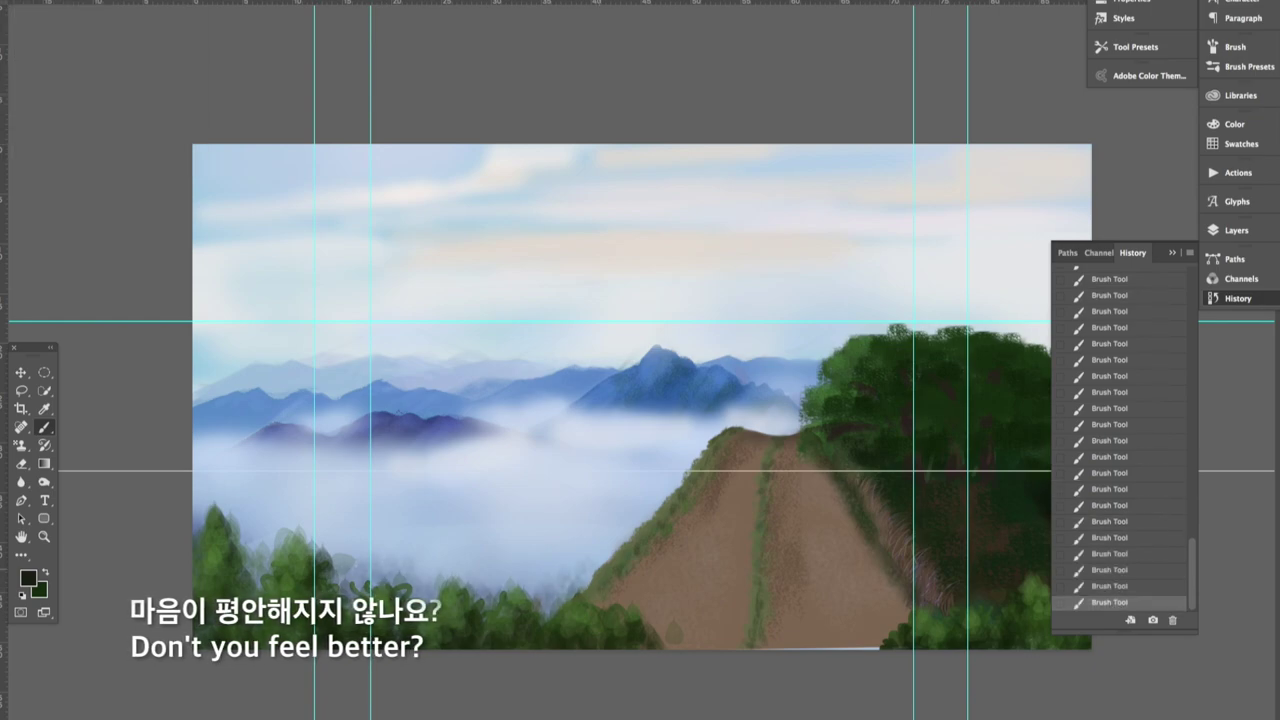
key(F7)
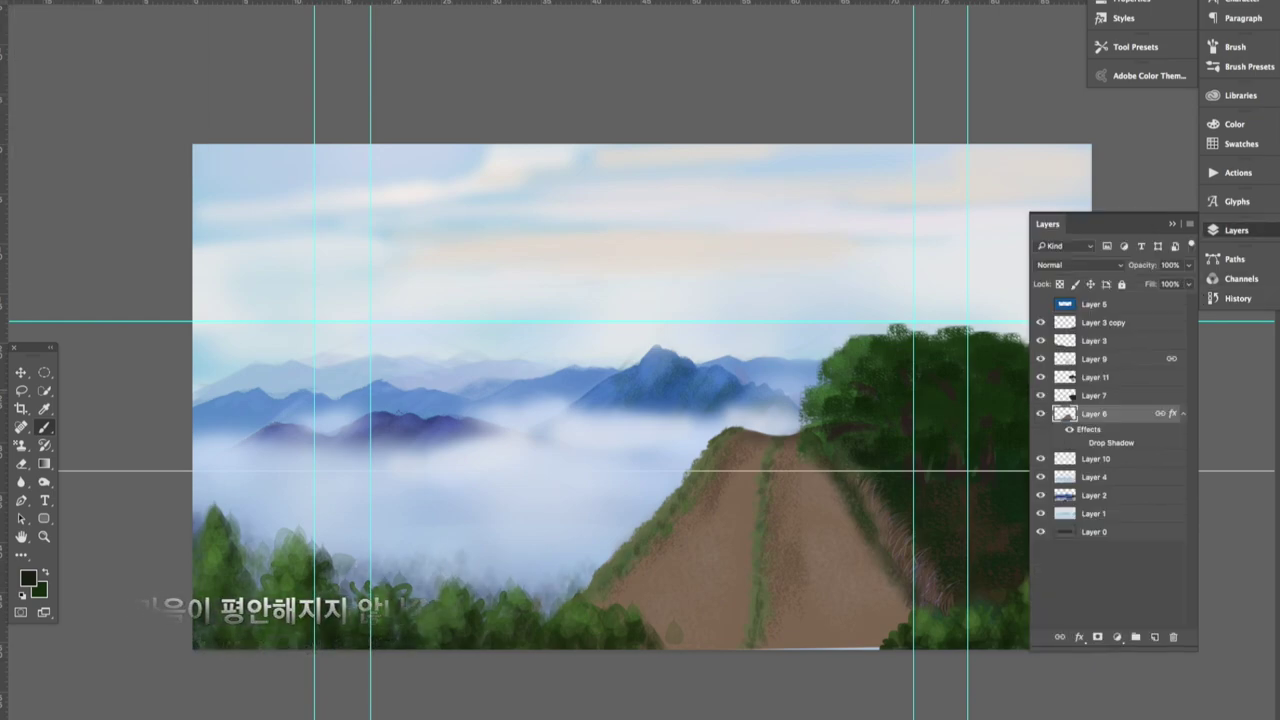
- Soften the hard outer edges of the tree canopy on Layer 11 with a soft eraser
key(super+plus)
key(super+plus)
scroll(640, 400, right, 5)
click(1095, 377)
click(21, 464)
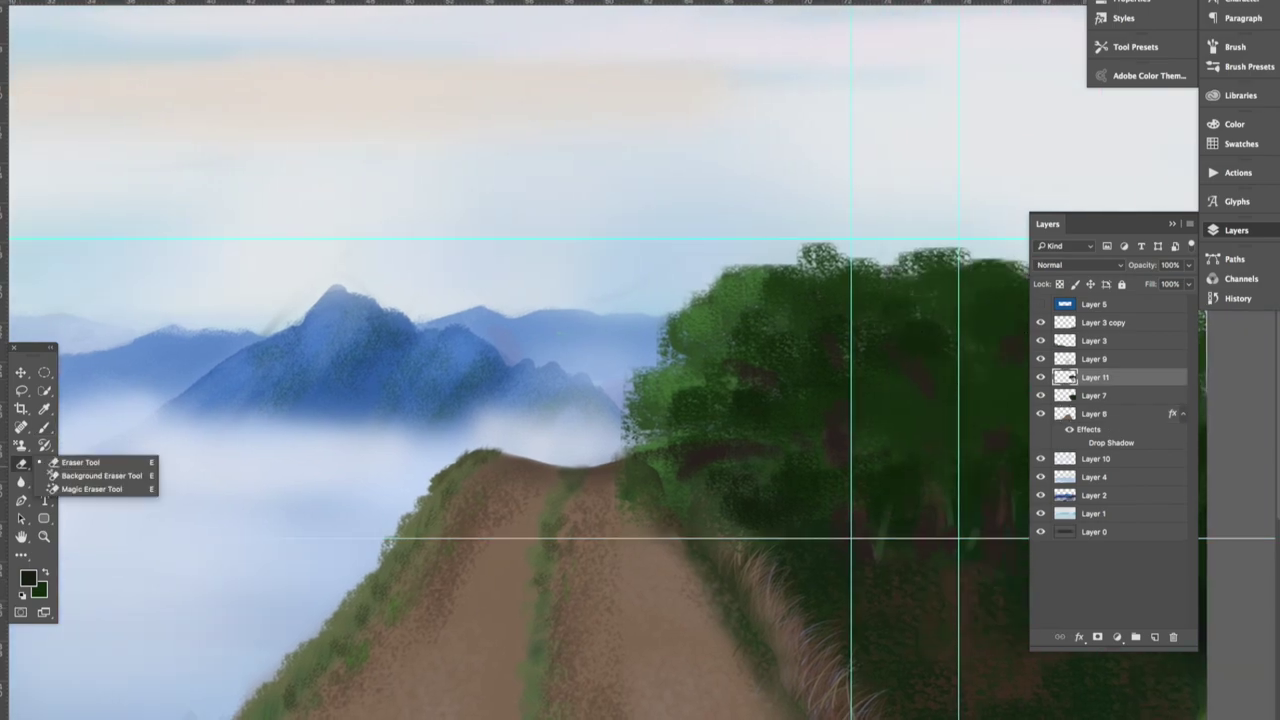
click(80, 462)
drag(628, 418, 636, 455)
click(32, 1)
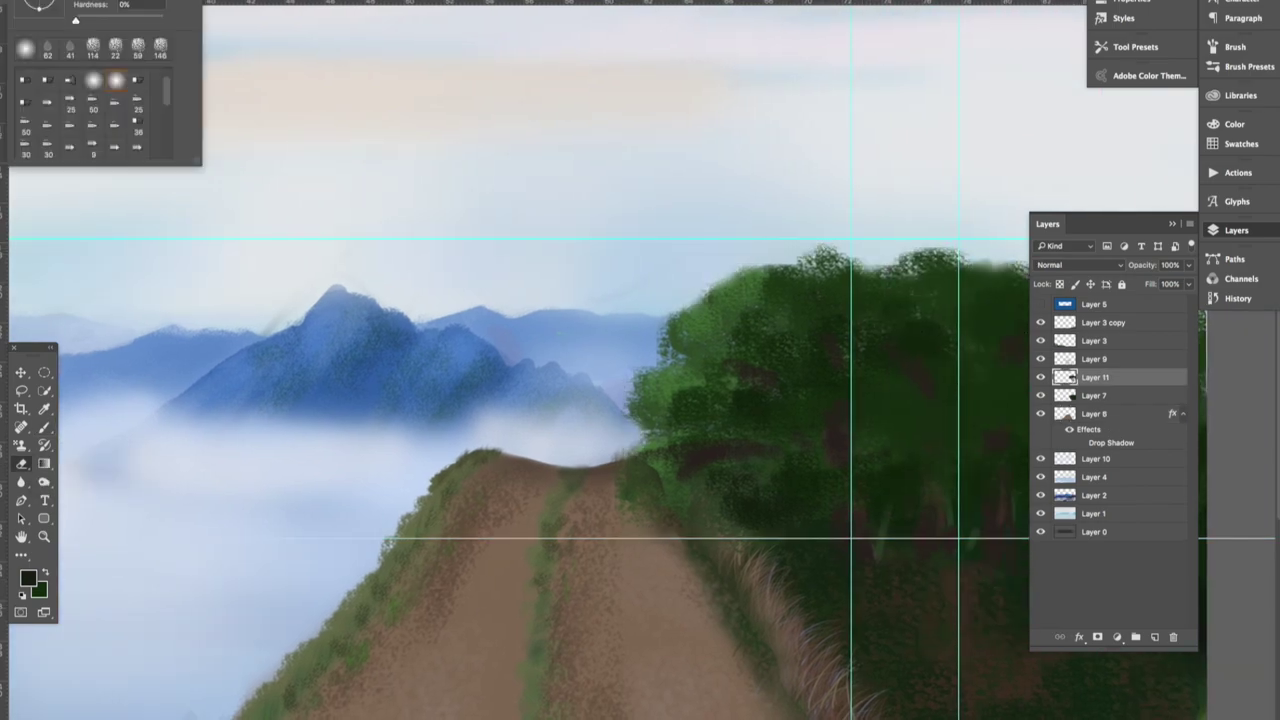
- Create a new layer above Layer 3 copy and set the foreground color to near-black for the brush
click(1103, 323)
click(1154, 637)
click(44, 427)
click(84, 426)
click(32, 1)
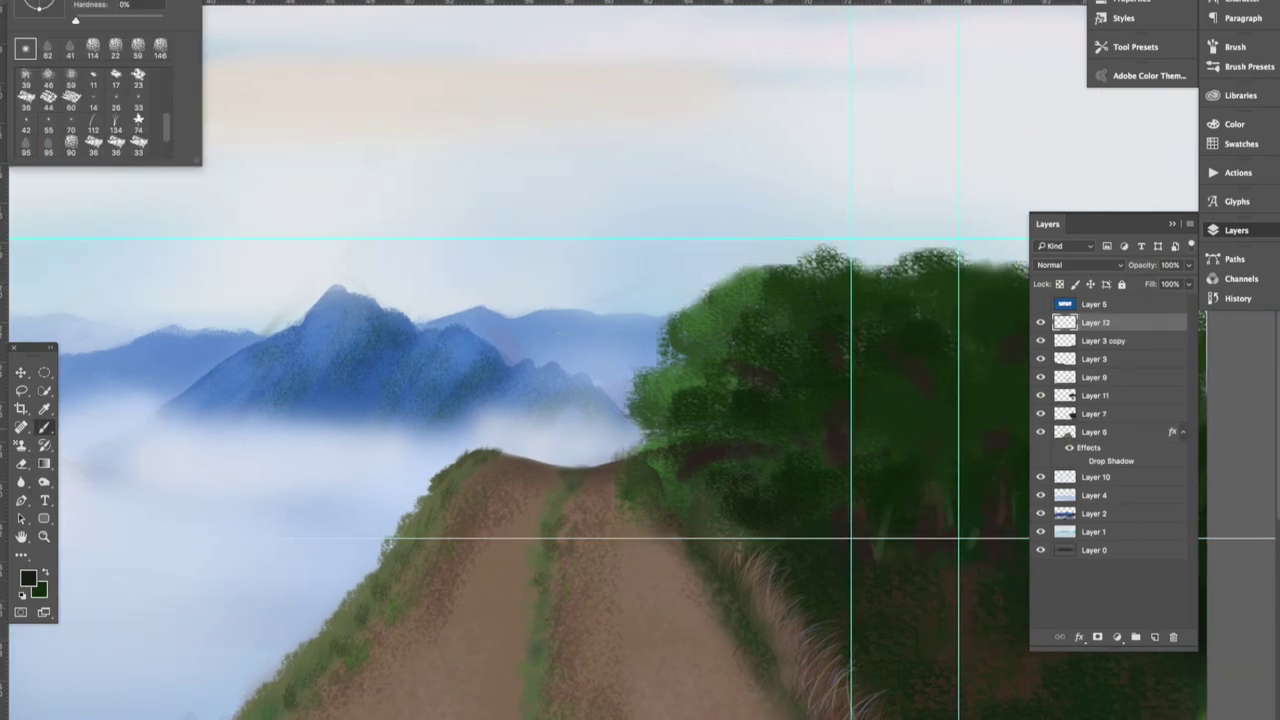
click(28, 578)
click(657, 668)
click(967, 493)
- Start a small black figure with the Pencil tool, drawing its head just above the trail's crest
click(32, 1)
click(44, 427)
click(84, 438)
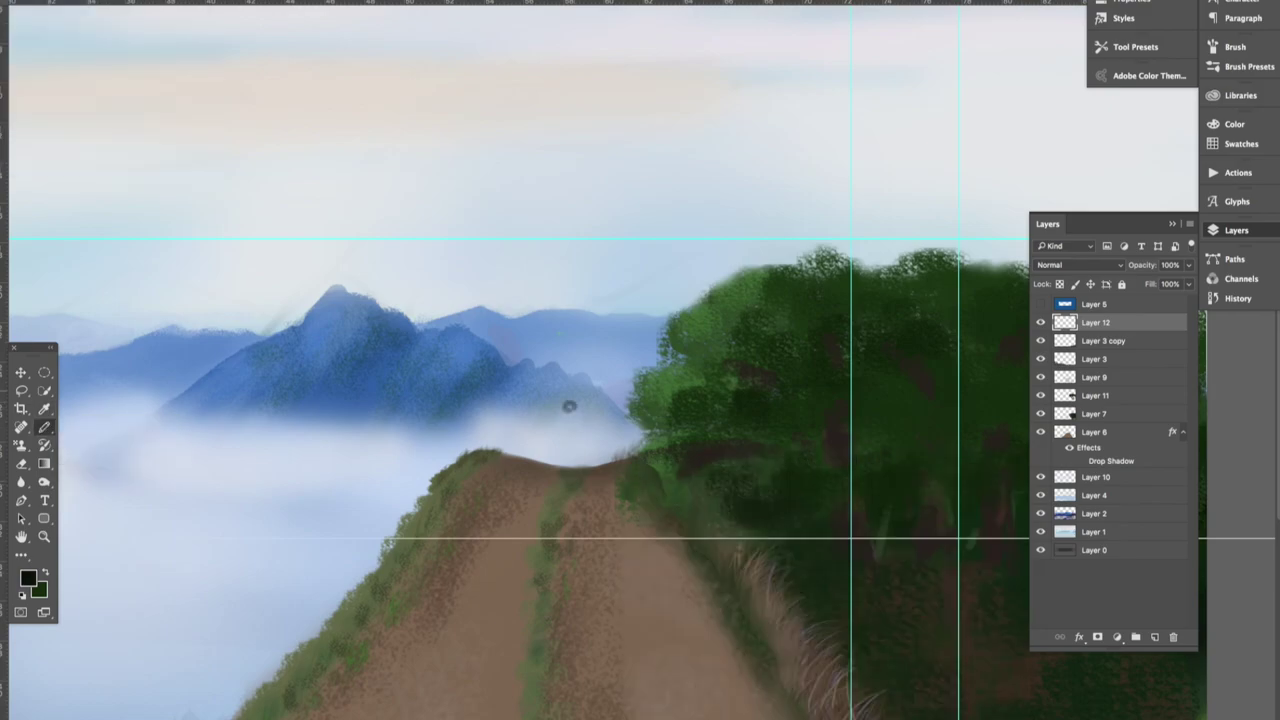
mouse_move(574, 413)
mouse_down()
mouse_move(590, 440)
mouse_move(565, 445)
mouse_move(581, 445)
mouse_move(585, 466)
mouse_move(568, 474)
mouse_move(584, 481)
mouse_move(572, 410)
mouse_up()
- Paint the black figure's robed body, arms and legs with the brush and move it up onto the trail's crest
click(32, 1)
right_click(44, 427)
click(100, 426)
click(32, 1)
scroll(92, 110, up, 5)
double_click(48, 75)
drag(573, 416, 562, 438)
click(32, 1)
drag(577, 414, 590, 439)
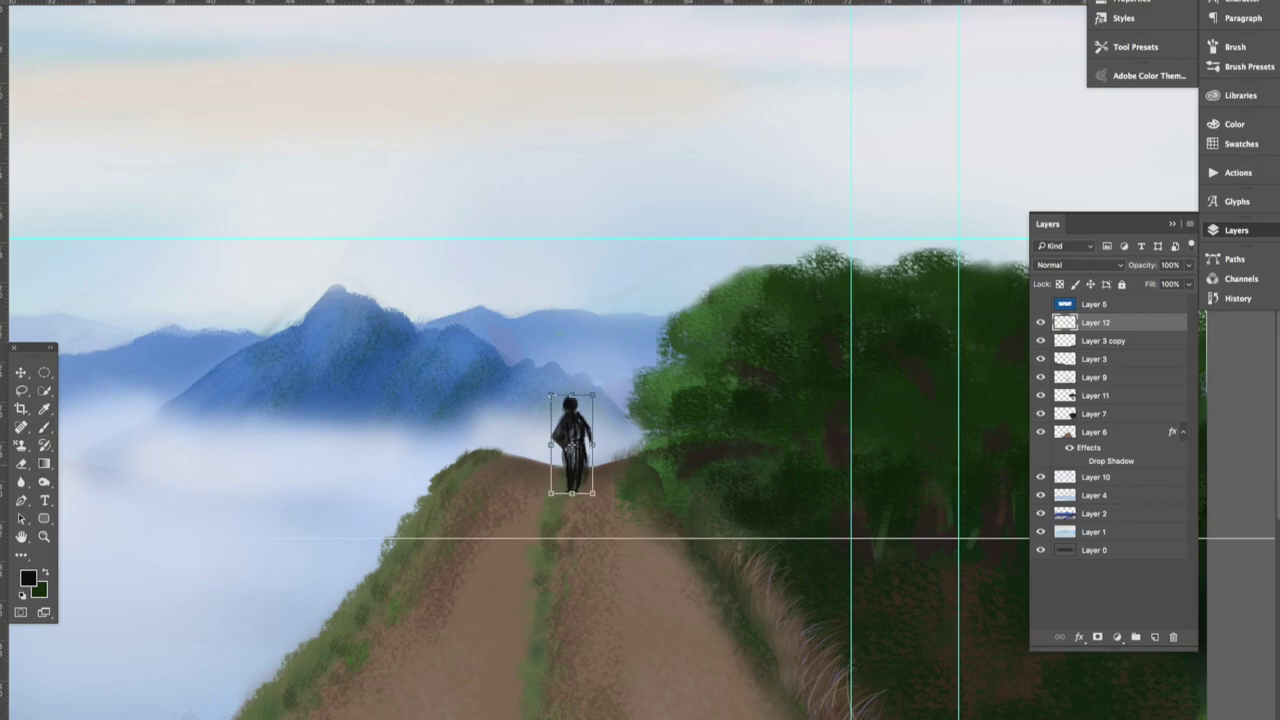
drag(571, 443, 569, 423)
- Erase the rough edges around the figure's head and shoulders on Layer 12
click(32, 1)
right_click(21, 464)
click(92, 463)
click(32, 1)
key(super+plus)
key(super+plus)
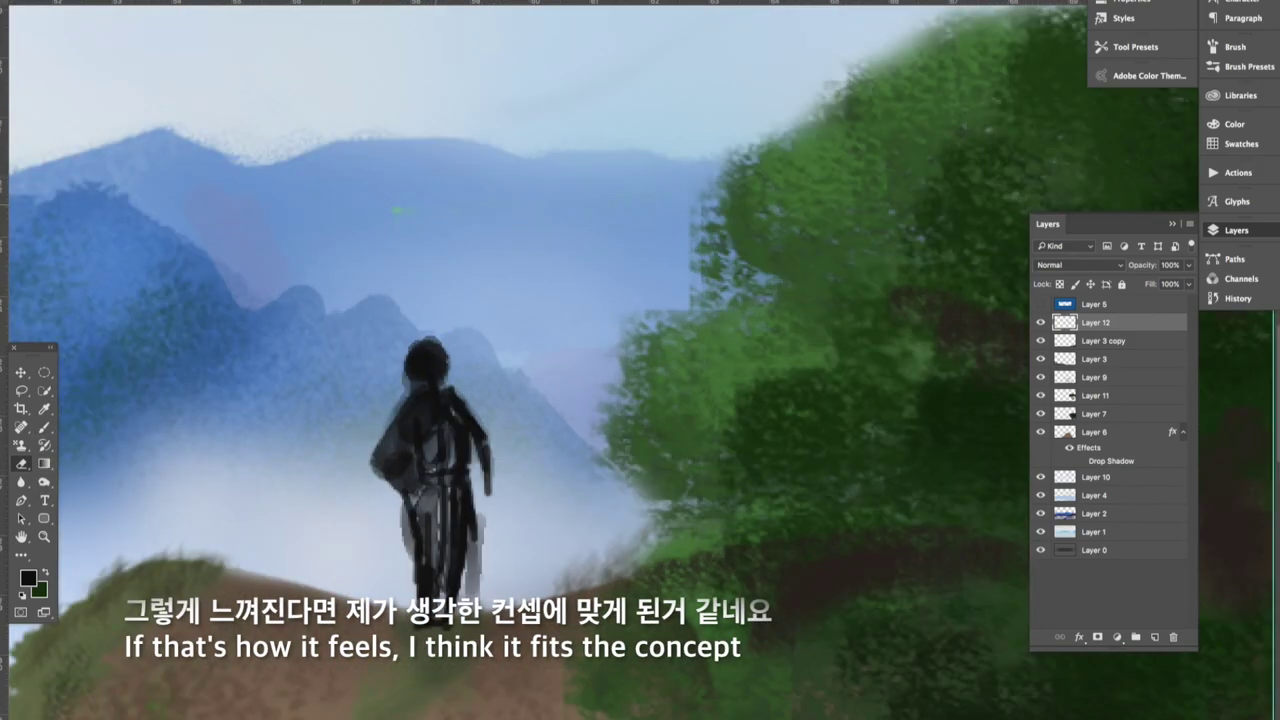
click(1103, 341)
click(1095, 396)
click(1095, 414)
click(1095, 323)
click(32, 1)
drag(449, 375, 444, 392)
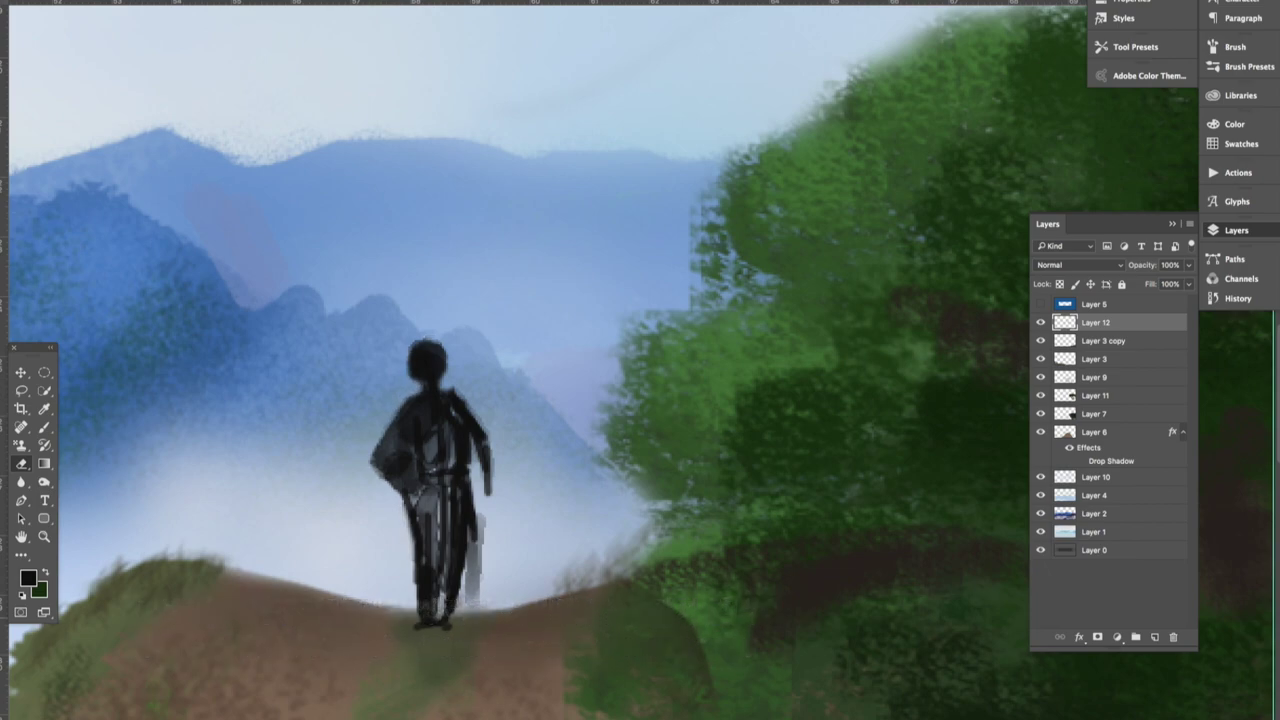
- Refine the figure's silhouette by trimming its sleeves and the stray marks beside its legs
drag(484, 448, 492, 490)
right_click(21, 464)
click(92, 463)
drag(384, 422, 376, 474)
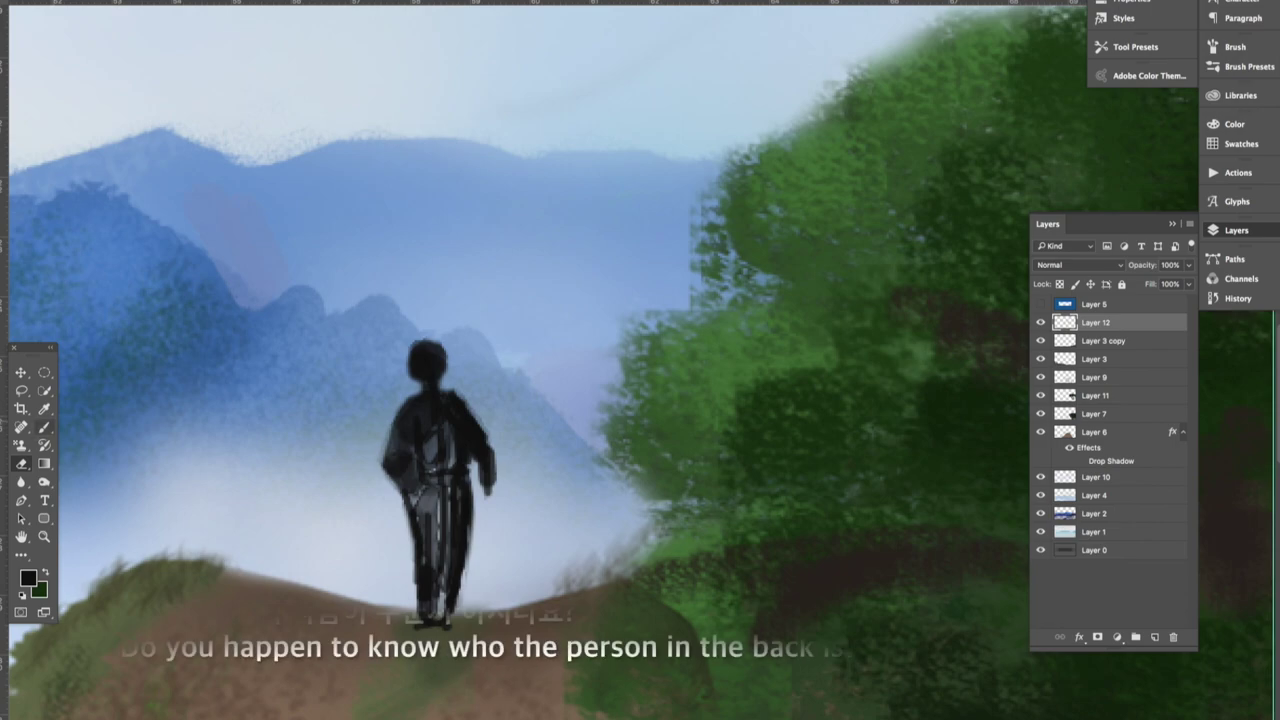
- Fill the pale gaps on the figure's torso and legs with black brush strokes
click(44, 427)
click(32, 1)
drag(430, 436, 446, 580)
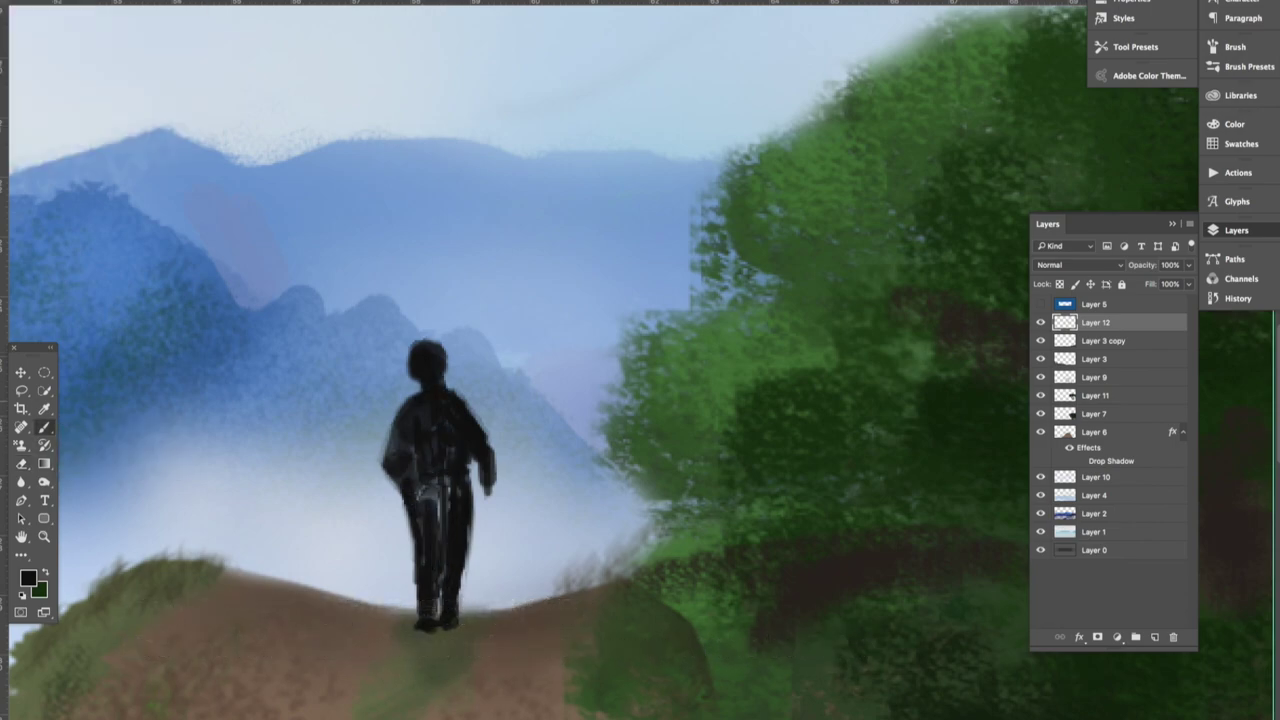
- Paint a grey backpack with shoulder straps on the figure's back, switching to a darker grey for shading
click(28, 578)
click(654, 597)
click(967, 492)
click(32, 1)
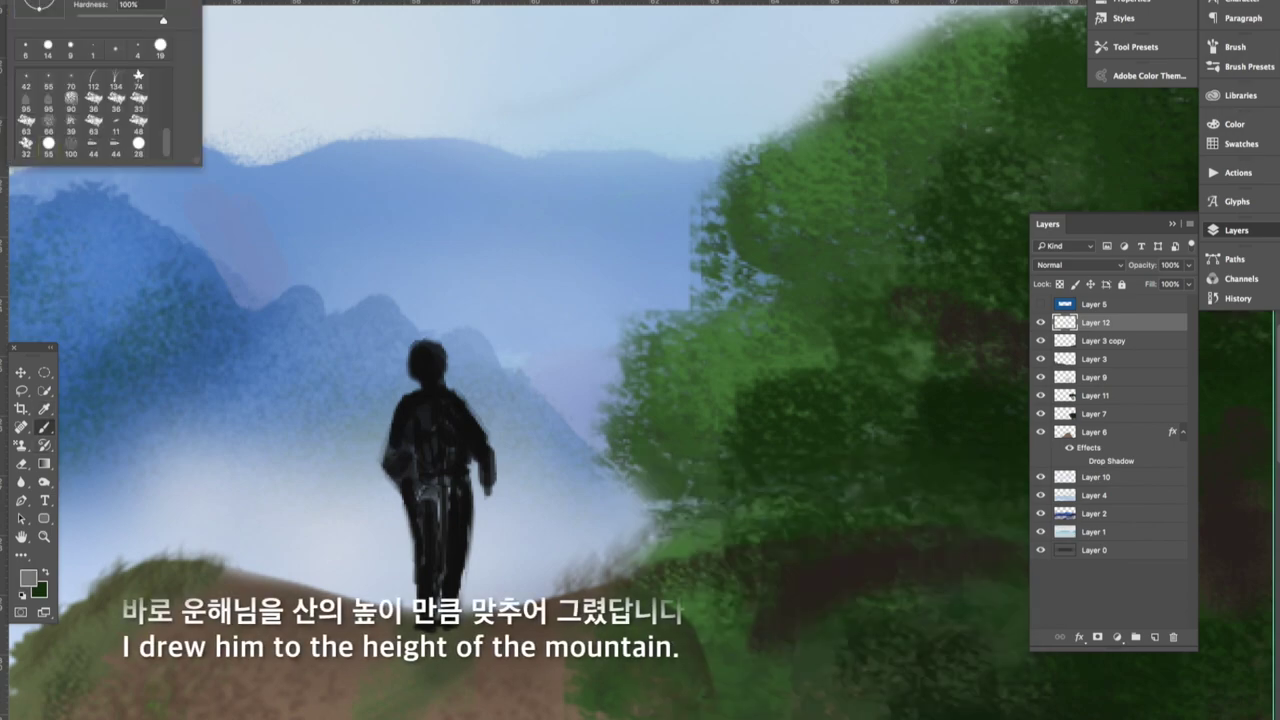
key(Return)
mouse_move(448, 422)
mouse_down()
mouse_move(472, 458)
mouse_move(448, 482)
mouse_move(432, 476)
mouse_move(462, 466)
mouse_up()
click(32, 1)
click(28, 578)
click(648, 630)
click(967, 492)
- Enlarge the figure with Free Transform and reposition it on the trail's crest
key(super+minus)
key(super+minus)
key(super+minus)
key(super+minus)
key(super+minus)
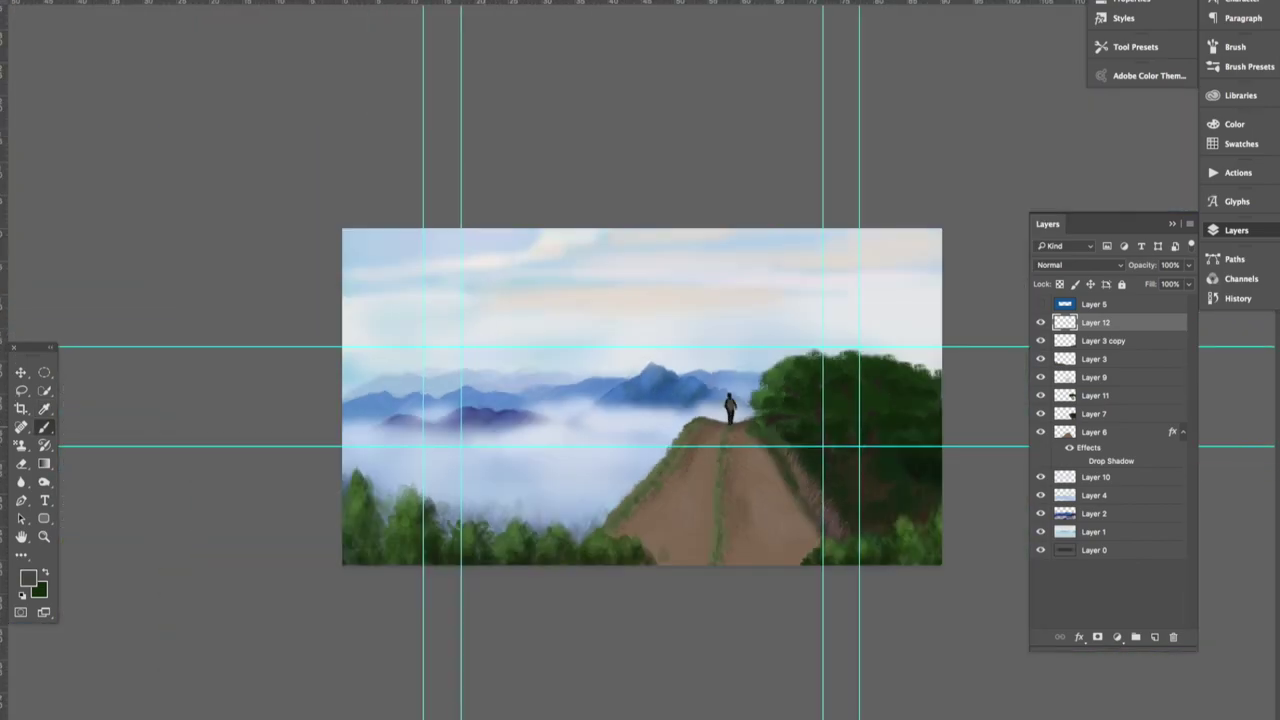
key(super+plus)
key(super+plus)
key(super+plus)
key(super+t)
drag(887, 384, 848, 289)
key(Return)
key(v)
drag(904, 350, 918, 351)
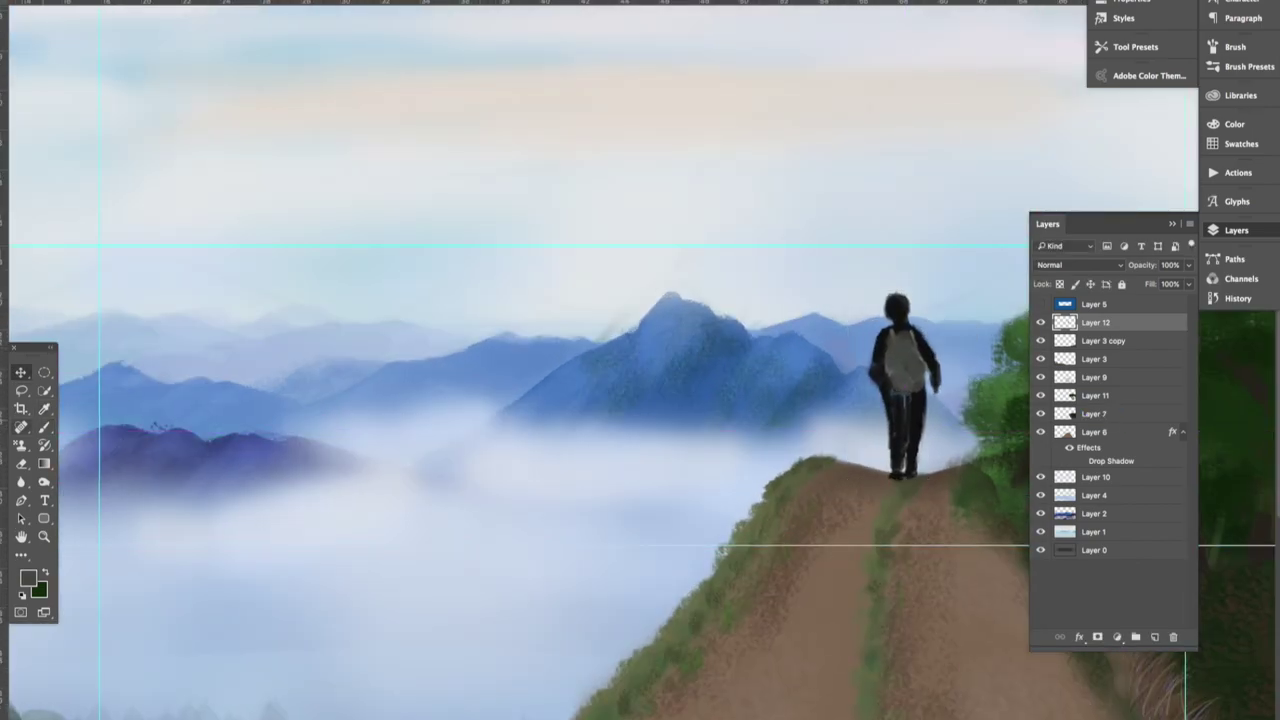
- Show the blue frame on Layer 5 and brush black outlines and detail lines onto the figure's backpack
key(super+minus)
key(super+minus)
click(1040, 304)
click(1095, 395)
key(x)
drag(44, 427, 90, 421)
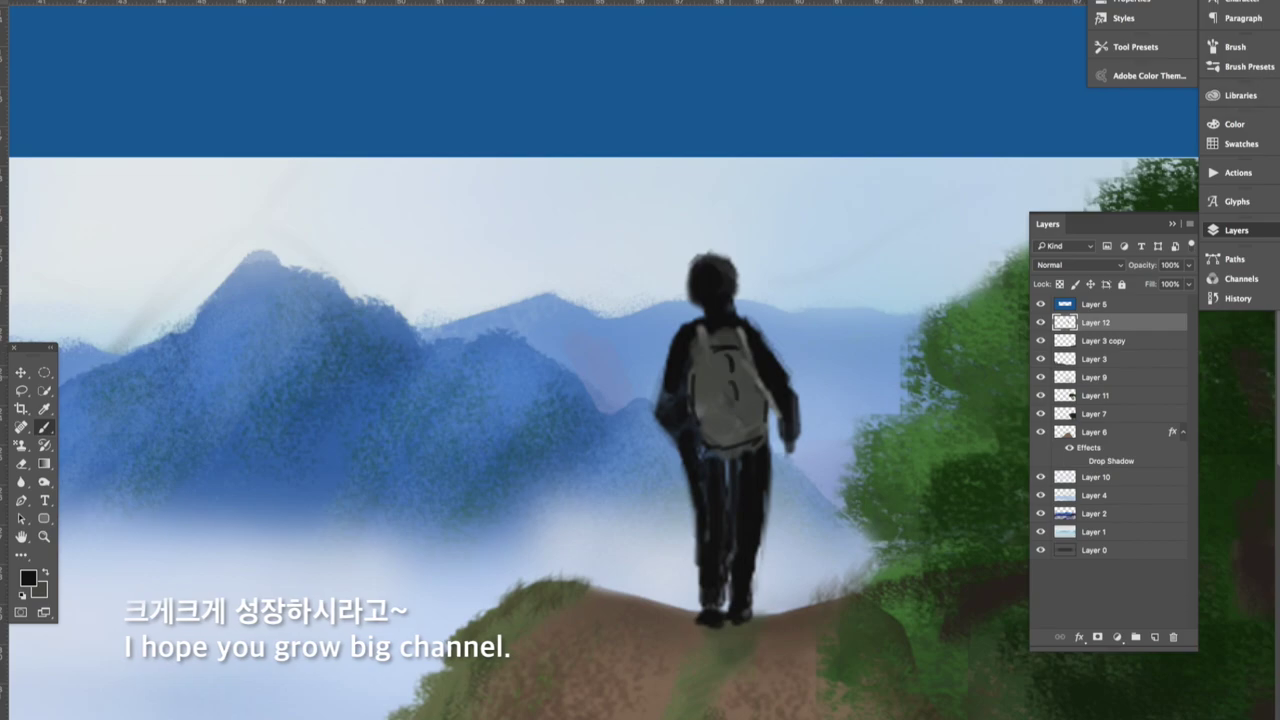
- Trim and reshape the figure's right sleeve and hand with the Eraser and brush
key(ctrl+0)
key(ctrl+plus)
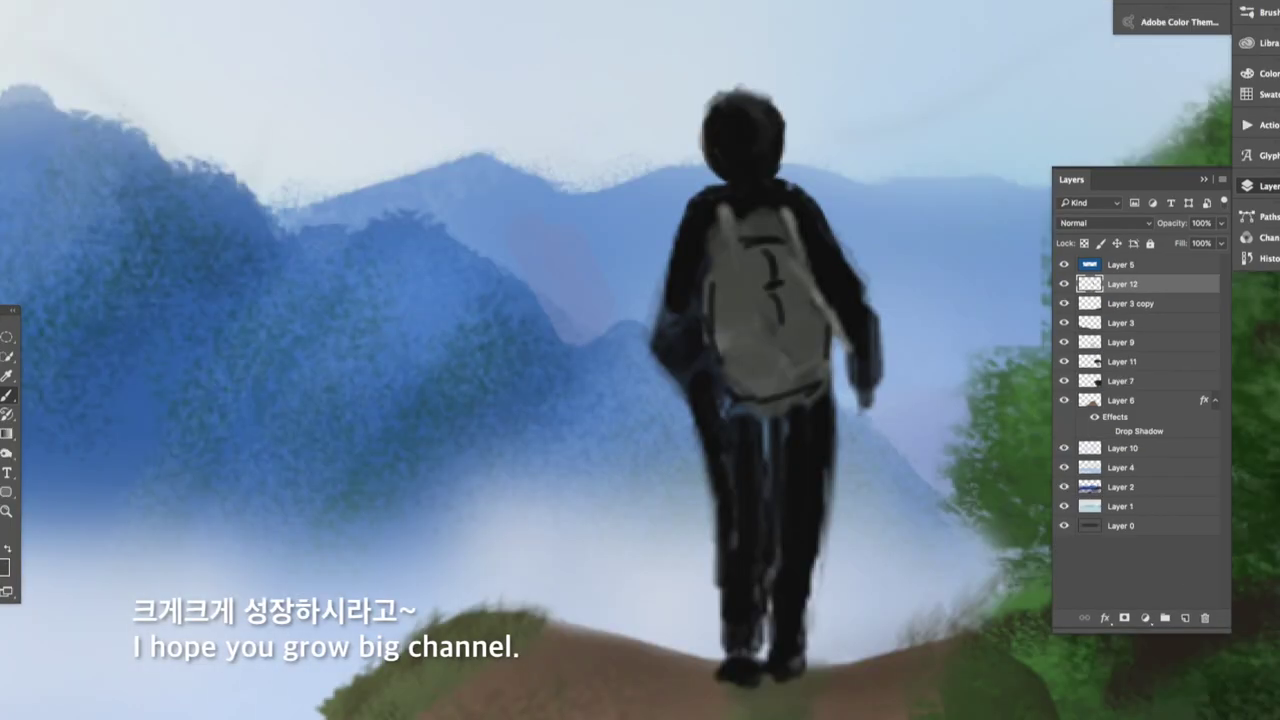
click(2, 434)
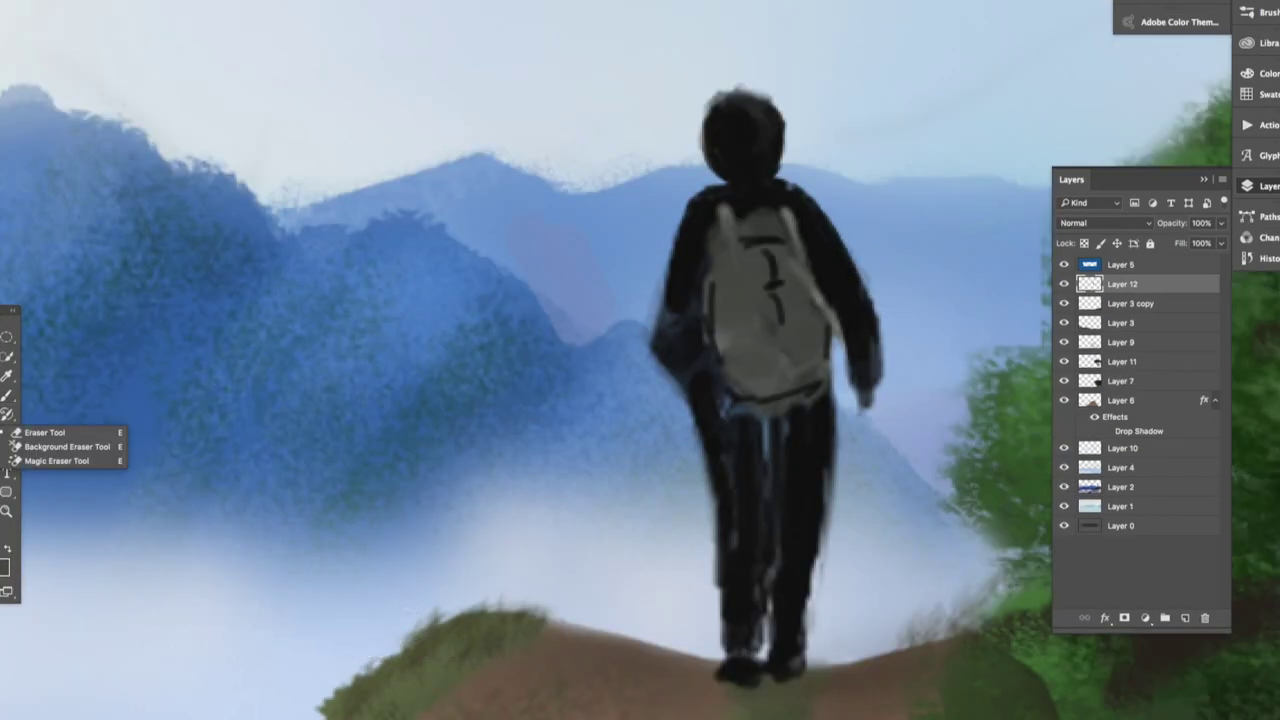
drag(876, 402, 857, 401)
key(b)
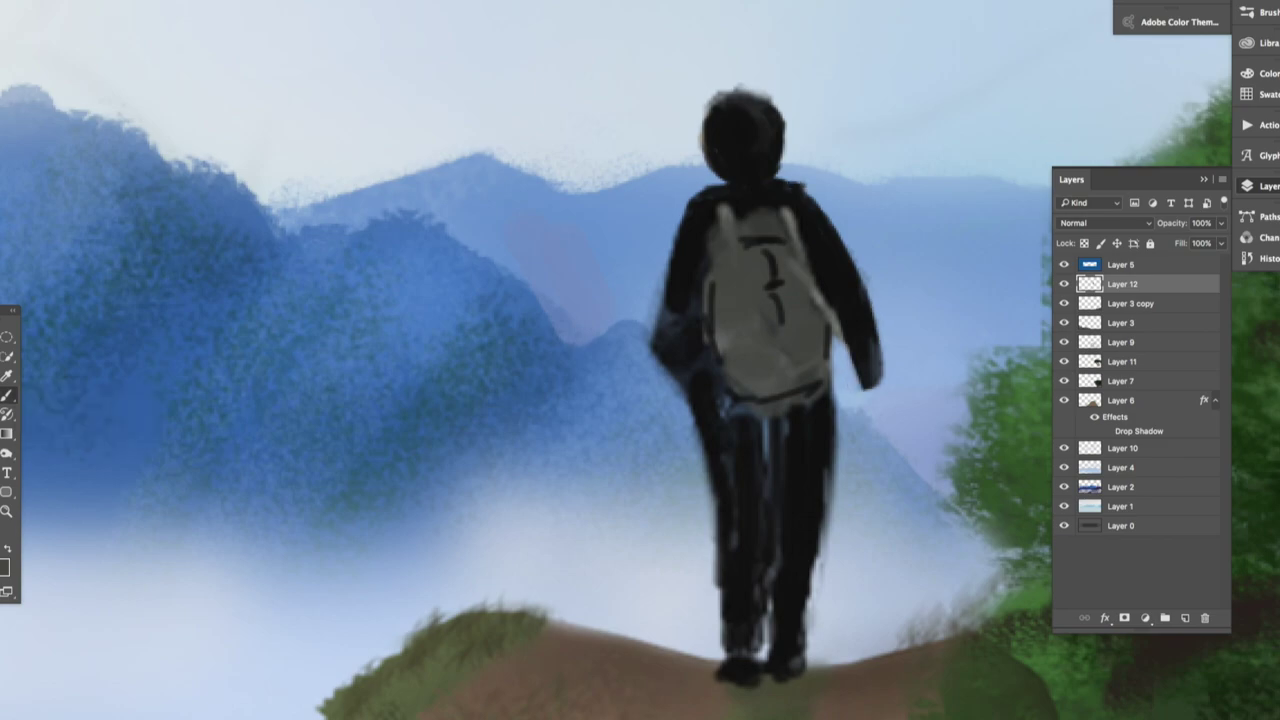
click(2, 434)
drag(850, 244, 878, 388)
key(i)
click(6, 396)
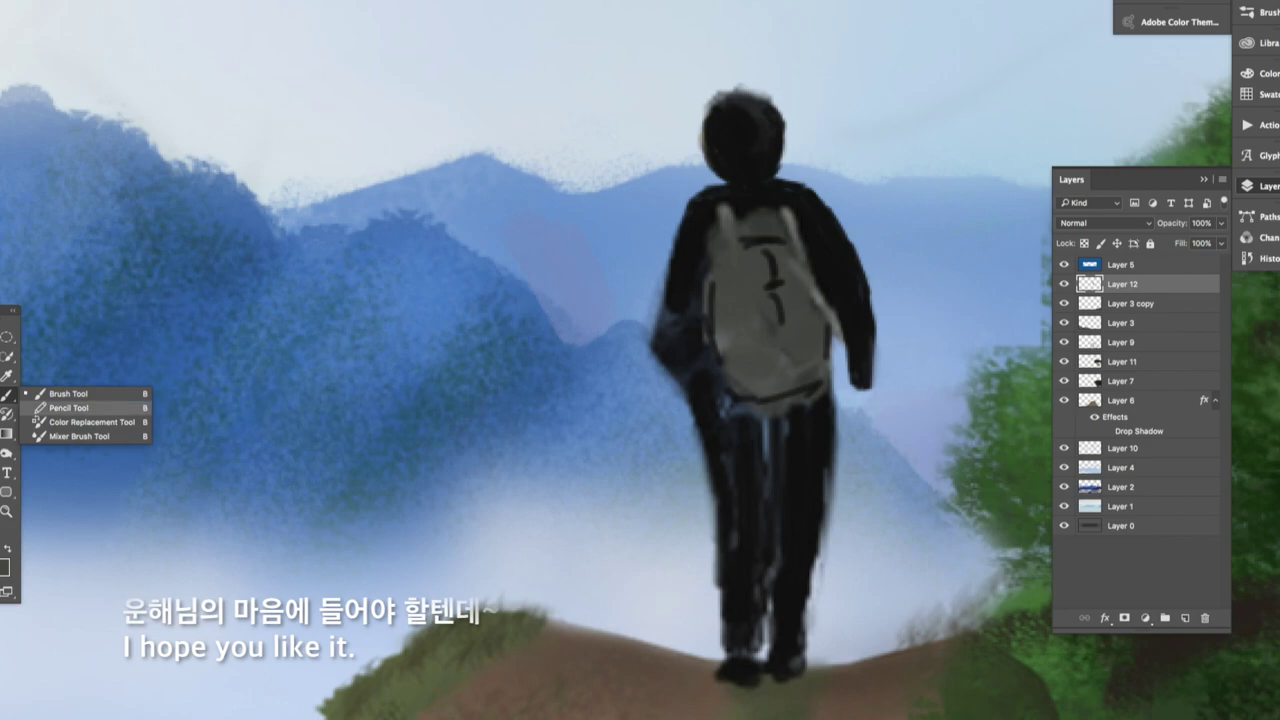
- Slim the figure's left arm at the elbow and paint a black camera hanging beside the hip
click(3, 453)
drag(653, 328, 657, 370)
right_click(7, 393)
click(50, 393)
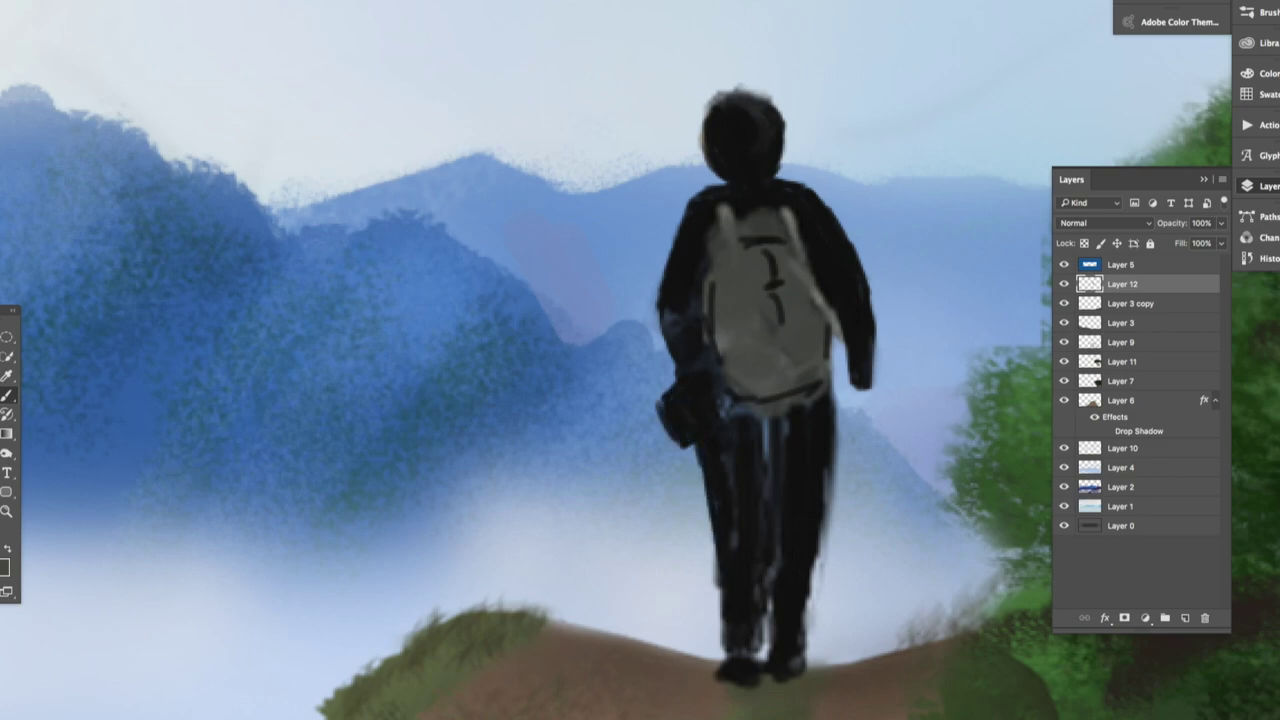
- Add a lens to the camera at the hip and clean up the outer edges of the figure's legs
click(1, 434)
drag(836, 442, 820, 580)
click(6, 396)
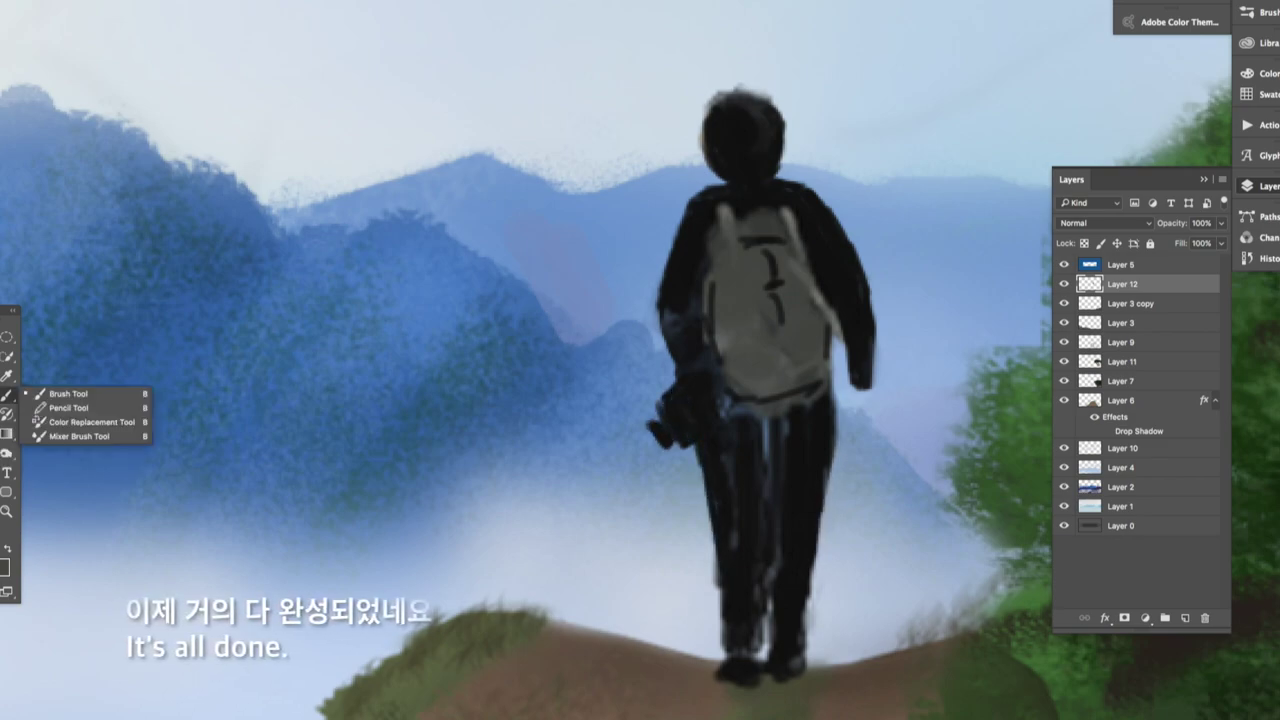
drag(698, 462, 714, 550)
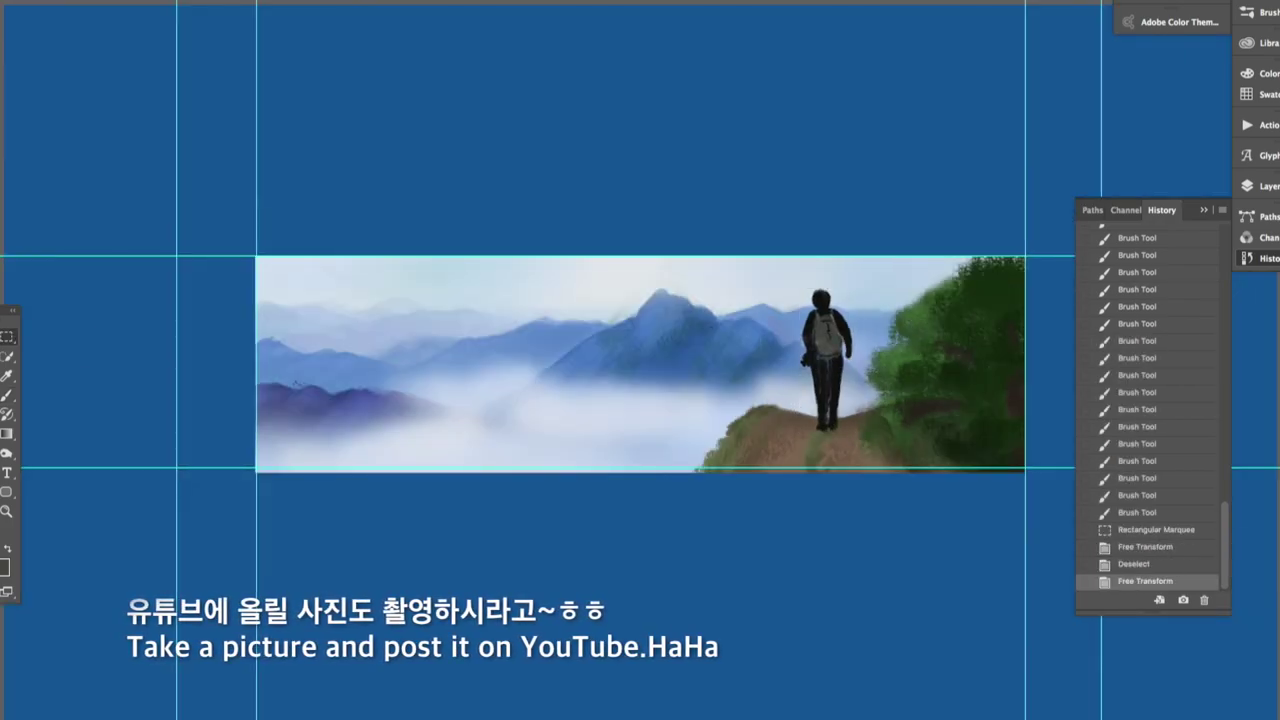
- Nudge the figure into place on the crest and adjust its size with Free Transform
click(1, 337)
drag(838, 352, 840, 345)
key(ctrl+t)
key(Return)
- Repaint the figure's hand and left sleeve, and round out the backpack's sides and lower edge
click(6, 414)
click(6, 396)
click(70, 395)
scroll(805, 354, up, 5)
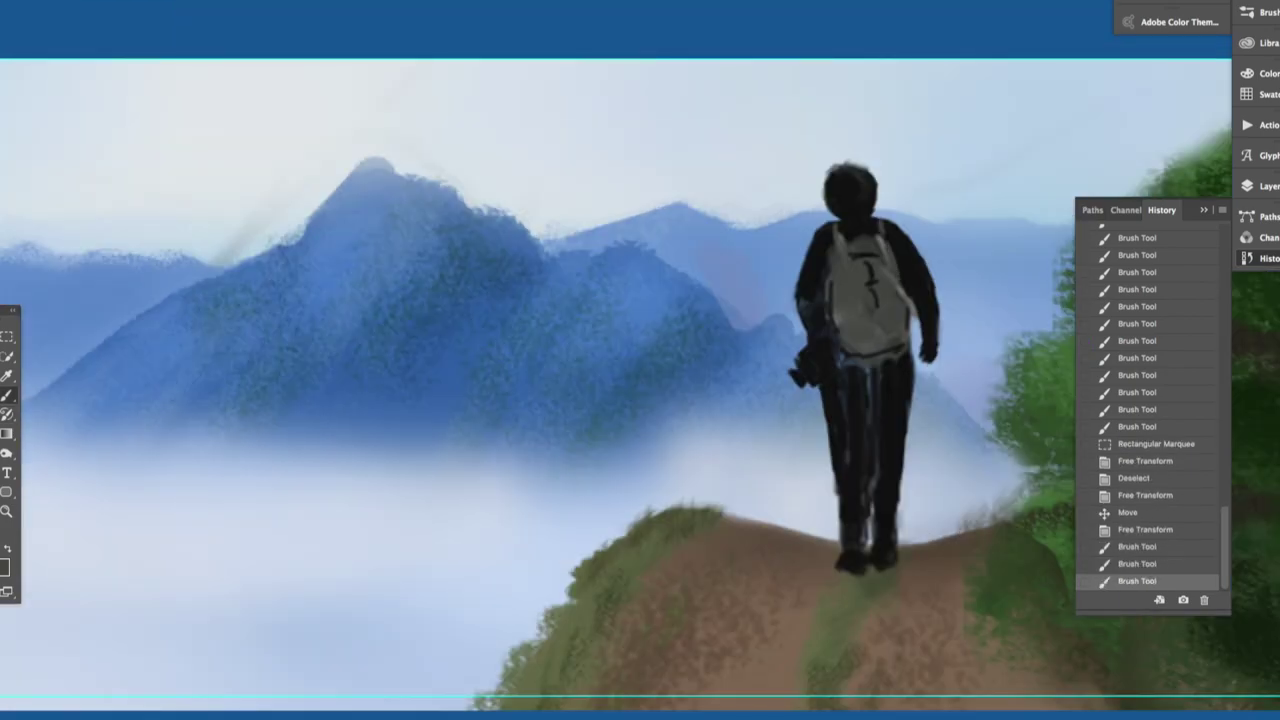
drag(828, 285, 832, 335)
mouse_move(838, 352)
mouse_down()
mouse_move(880, 362)
mouse_move(910, 345)
mouse_up()
drag(898, 278, 913, 318)
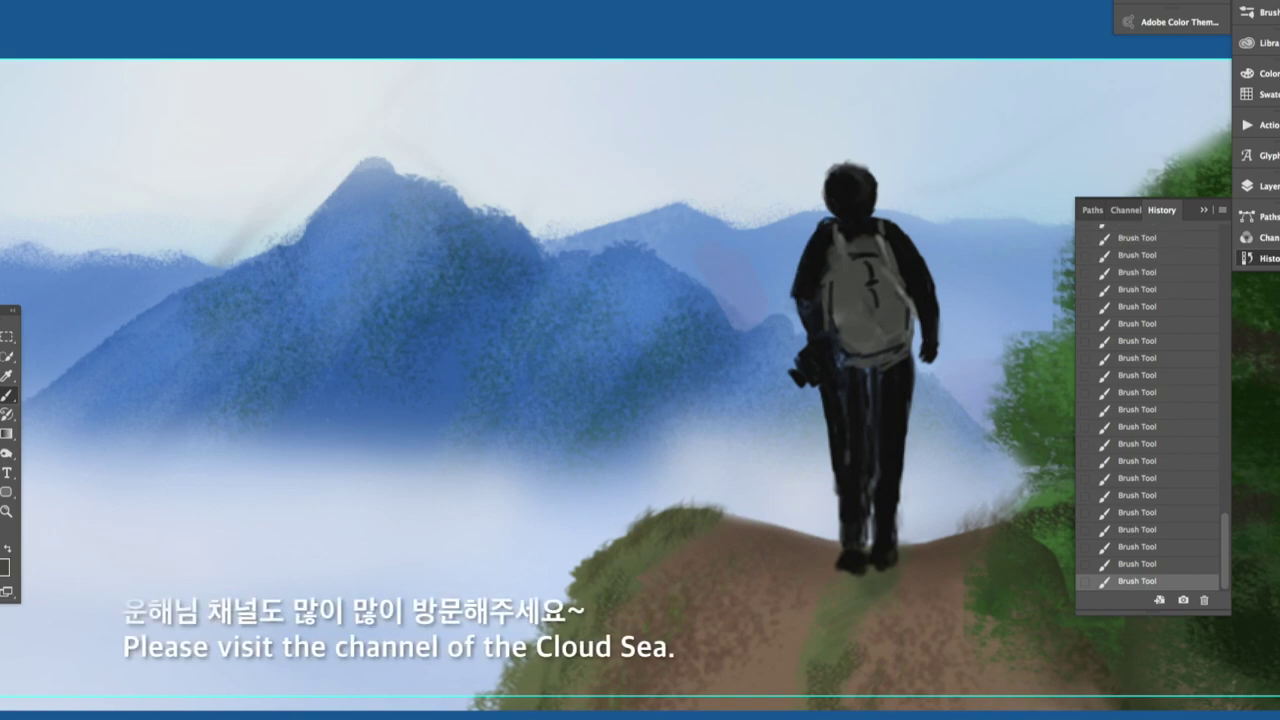
- Hide the blue frame on Layer 5 and check the figure against the whole painting
key(ctrl+minus)
key(ctrl+minus)
key(ctrl+minus)
key(ctrl+minus)
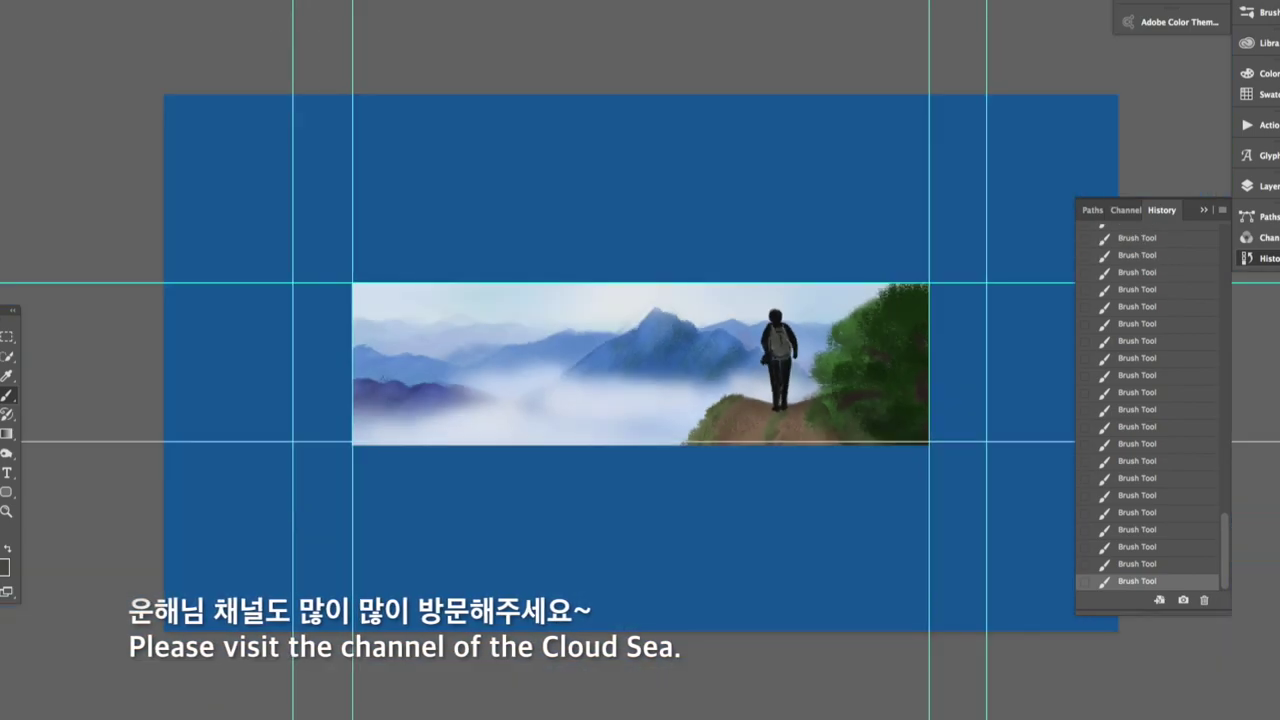
key(super+minus)
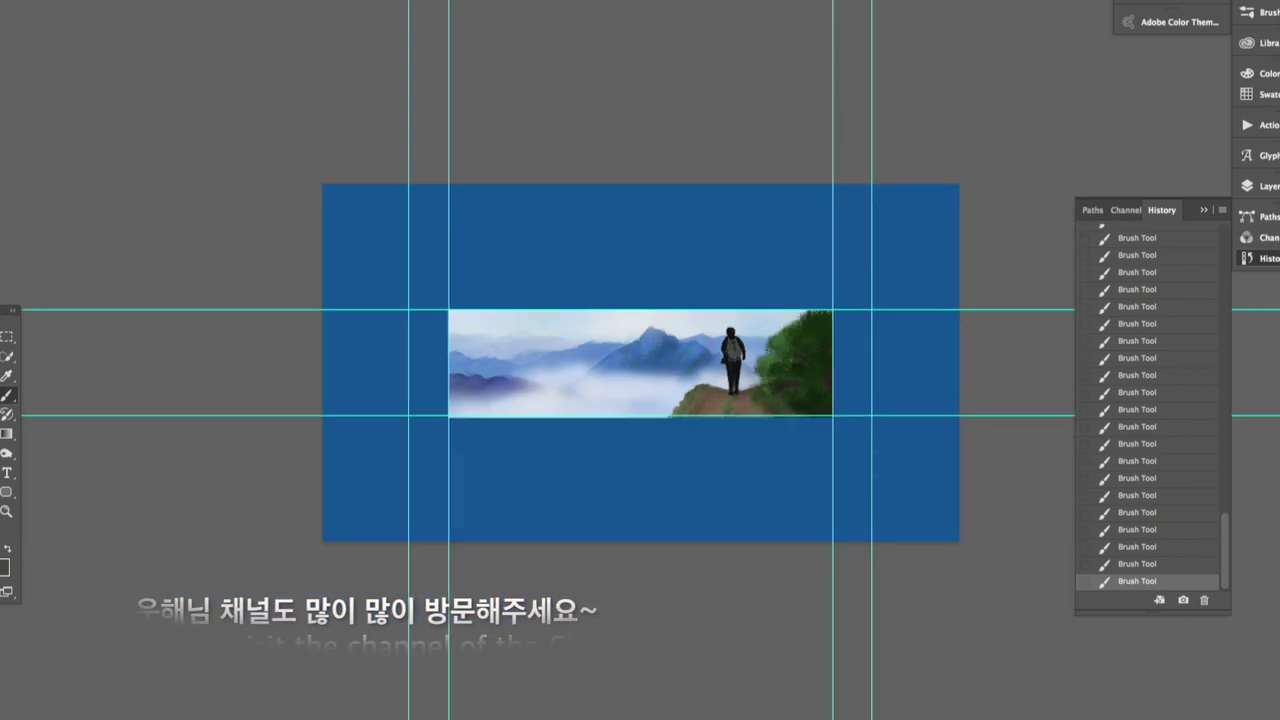
key(super+plus)
click(1262, 186)
click(1064, 265)
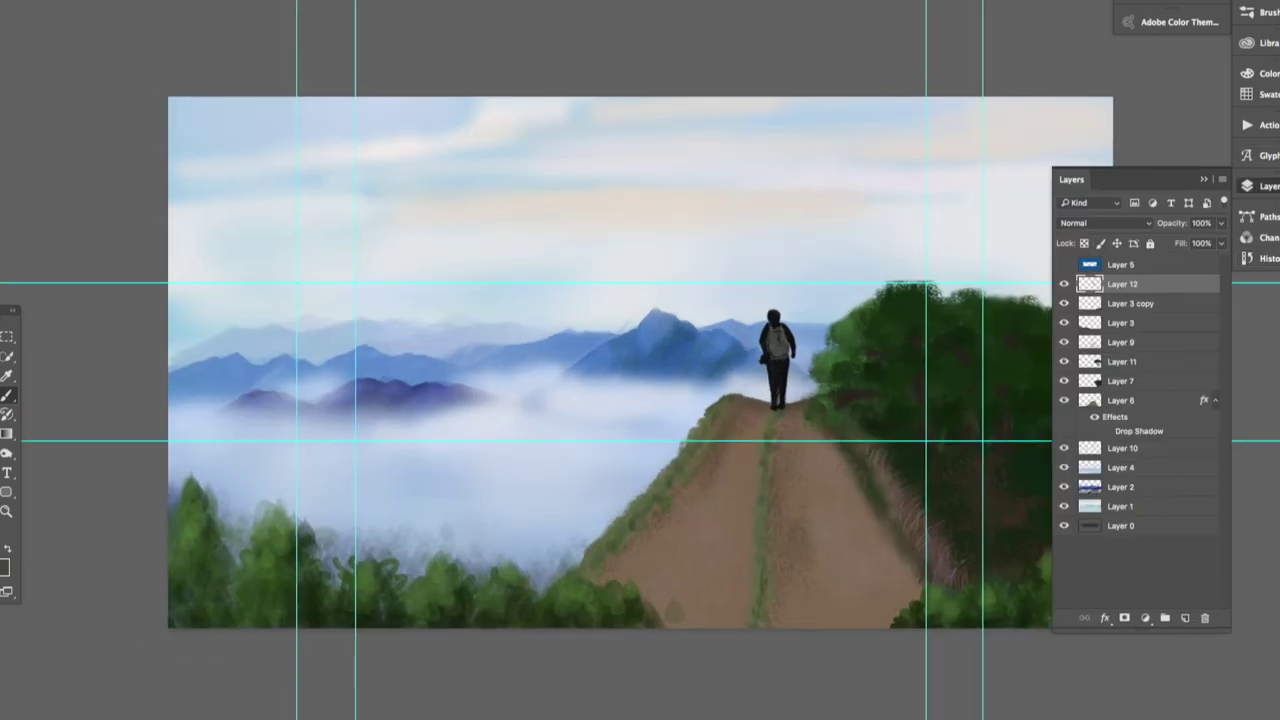
key(super+minus)
key(super+minus)
key(super+plus)
key(super+plus)
key(super+plus)
- Paint irregular leaf clumps along the flat top edge of the large tree on Layer 11
click(1130, 303)
click(1122, 361)
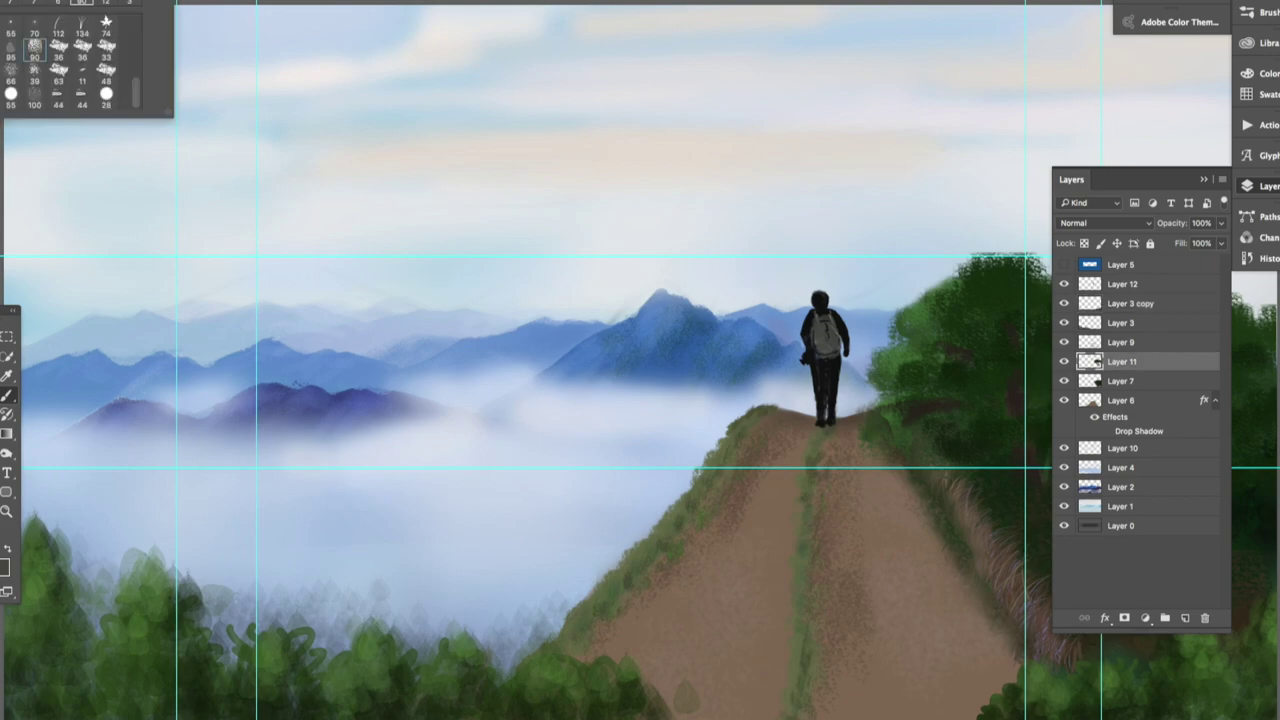
key(Escape)
key(F7)
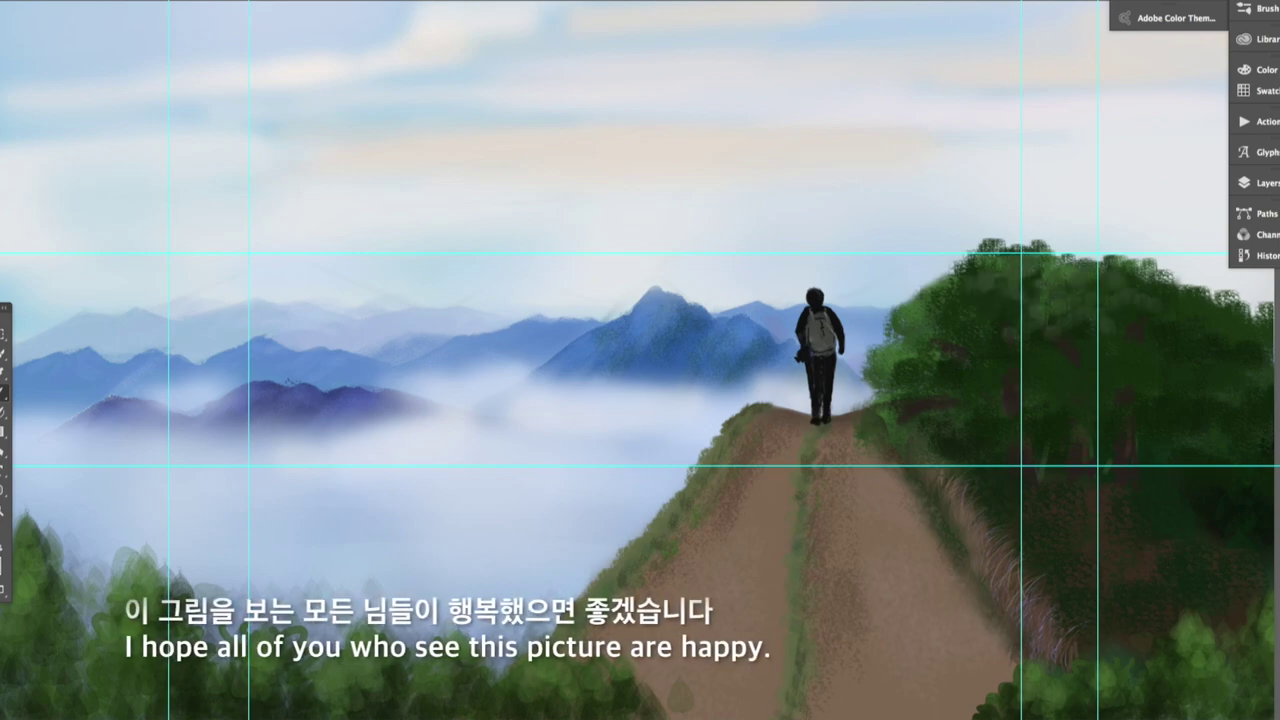
key(super+minus)
key(super+minus)
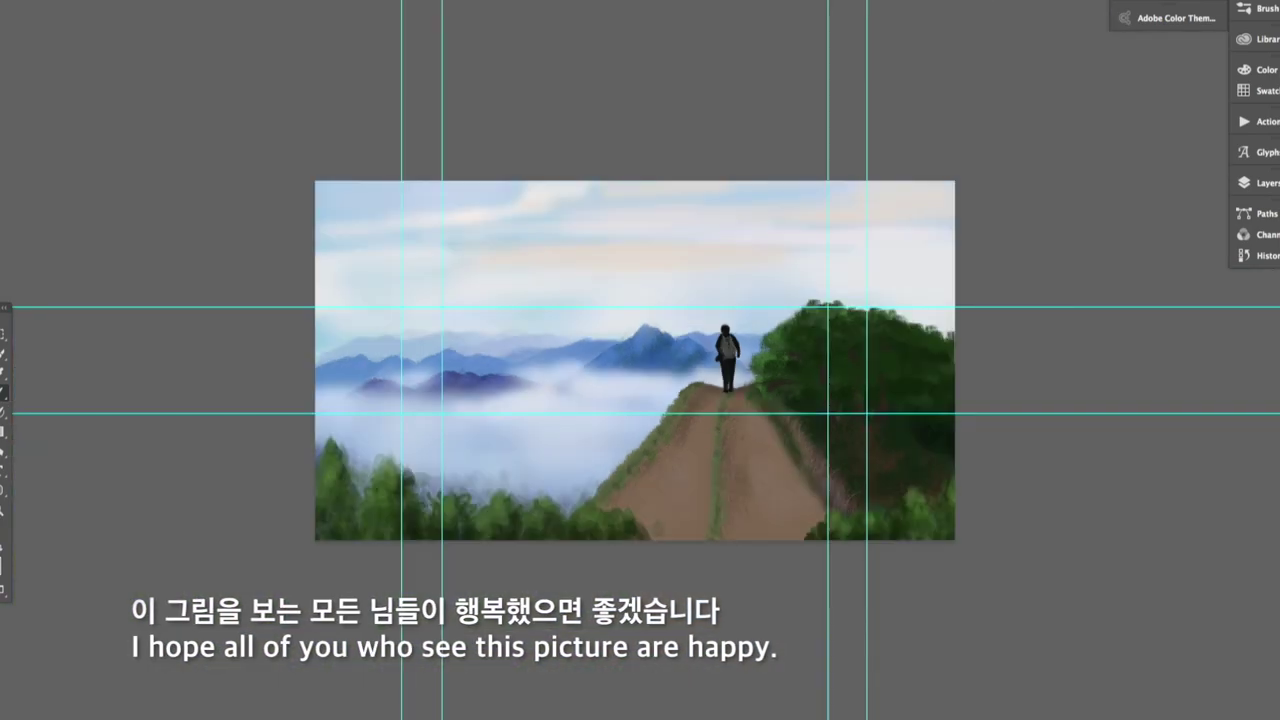
key(super+plus)
- Place Layer 11 between Layers 7 and 6 with Layer 12 beneath Layer 6, and show Layer 5's blue frame
key(F7)
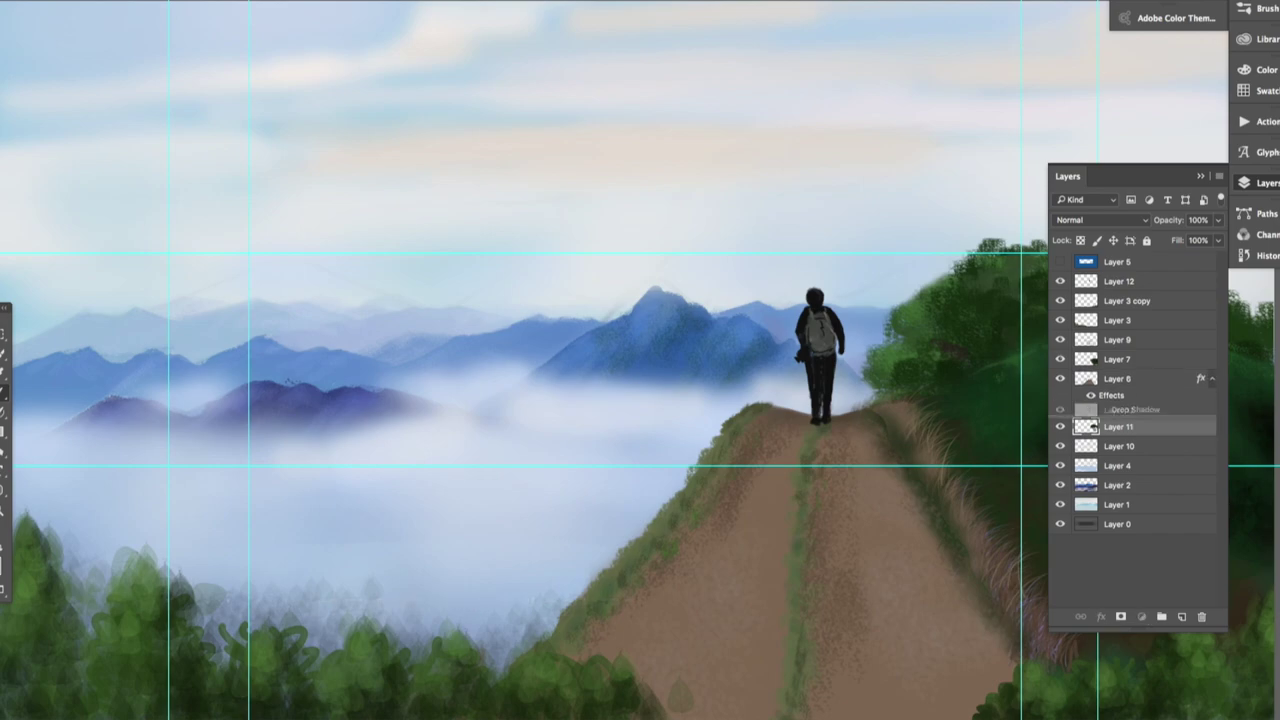
drag(1094, 426, 1093, 358)
key(super+minus)
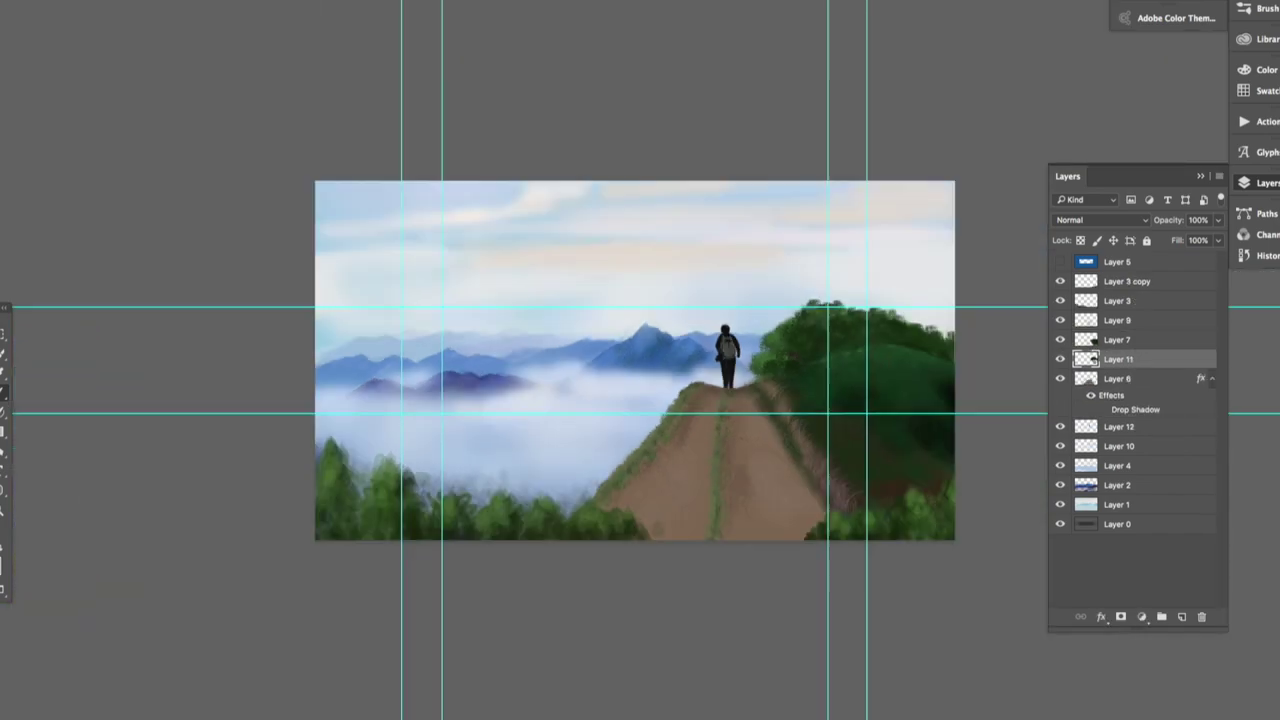
click(1060, 261)
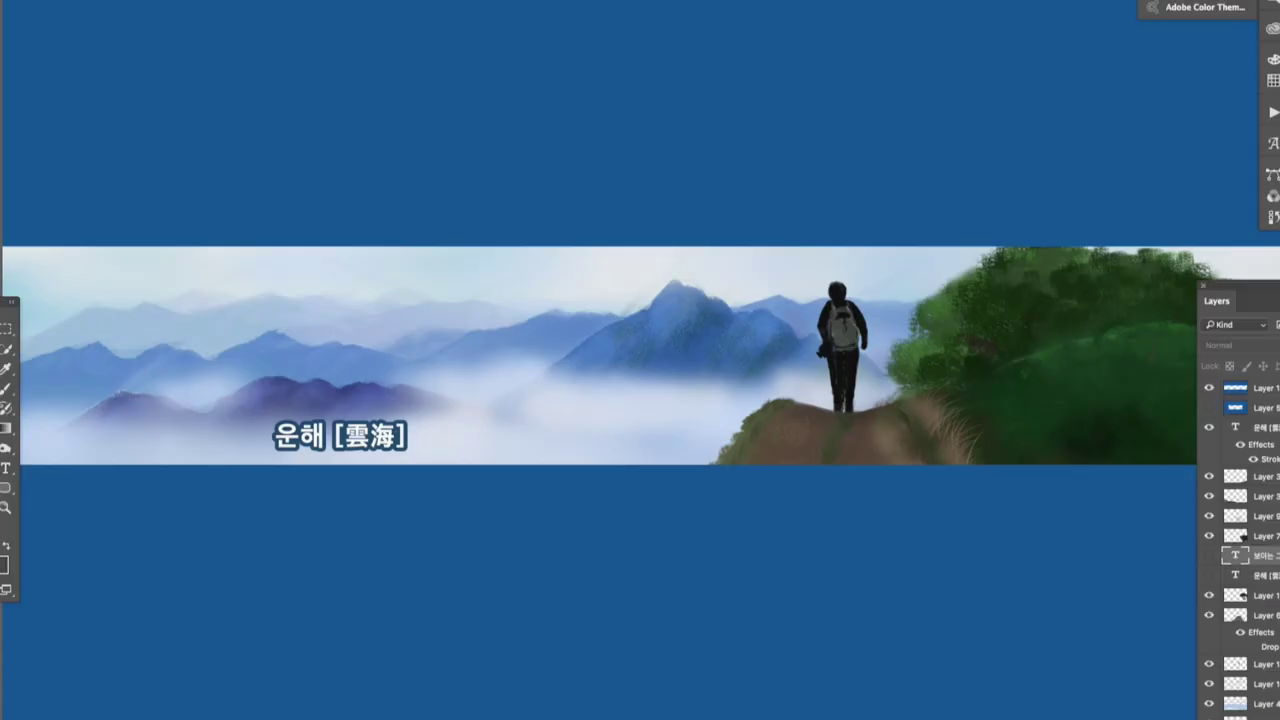
- Add the text "바람따라 구름따라" and place it in the upper left of the banner's visible strip
click(5, 467)
click(90, 460)
click(531, 420)
text(ak바람따라 구름따라)
drag(575, 412, 79, 272)
- Move the outlined title "운해 [雲海]" up beside the slogan and check it against Layer 5's narrower frame
click(372, 446)
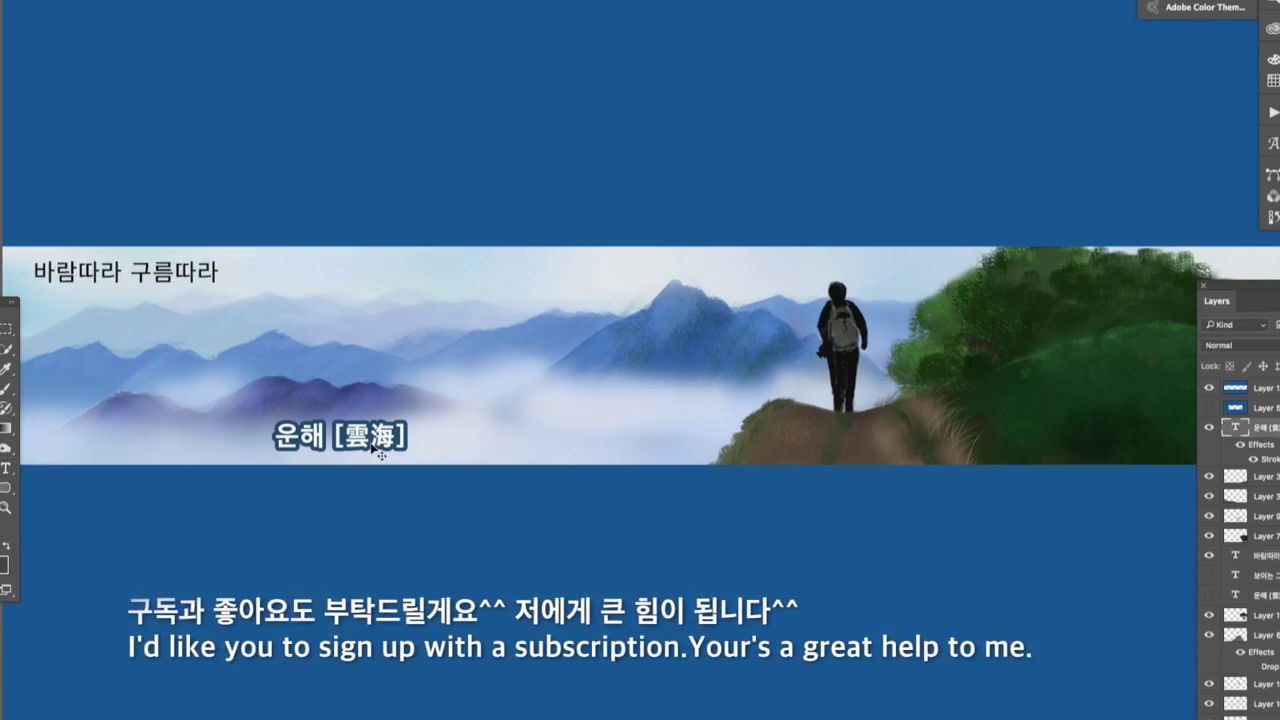
drag(372, 446, 372, 282)
click(216, 274)
click(1264, 408)
click(1264, 389)
click(1209, 408)
click(1264, 411)
click(1209, 408)
- Enlarge the "바람따라 구름따라" text slightly and shift it closer to the banner's upper-left corner
click(140, 276)
drag(222, 290, 250, 299)
drag(150, 280, 141, 269)
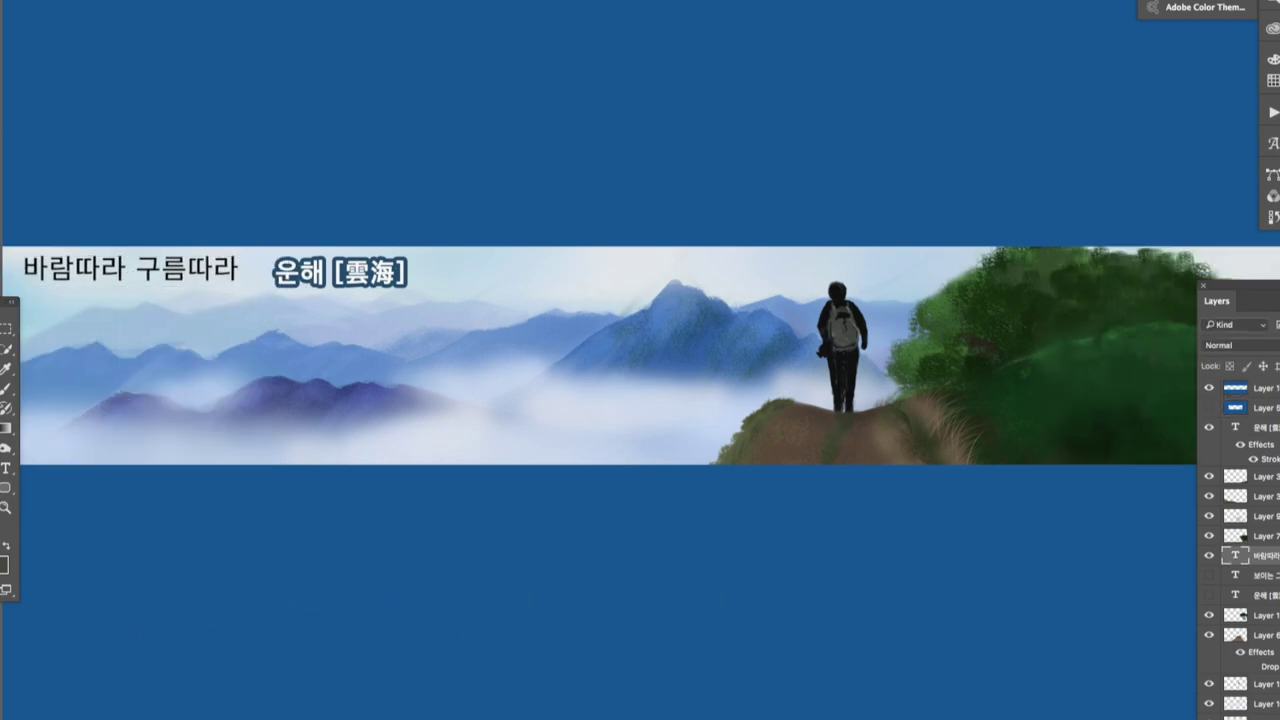
- Place the slogan layer above the title layer and align both texts, checking them against Layer 5's narrower frame
drag(1277, 418, 1275, 419)
shift+click(1264, 447)
click(500, 2)
click(520, 2)
click(1209, 408)
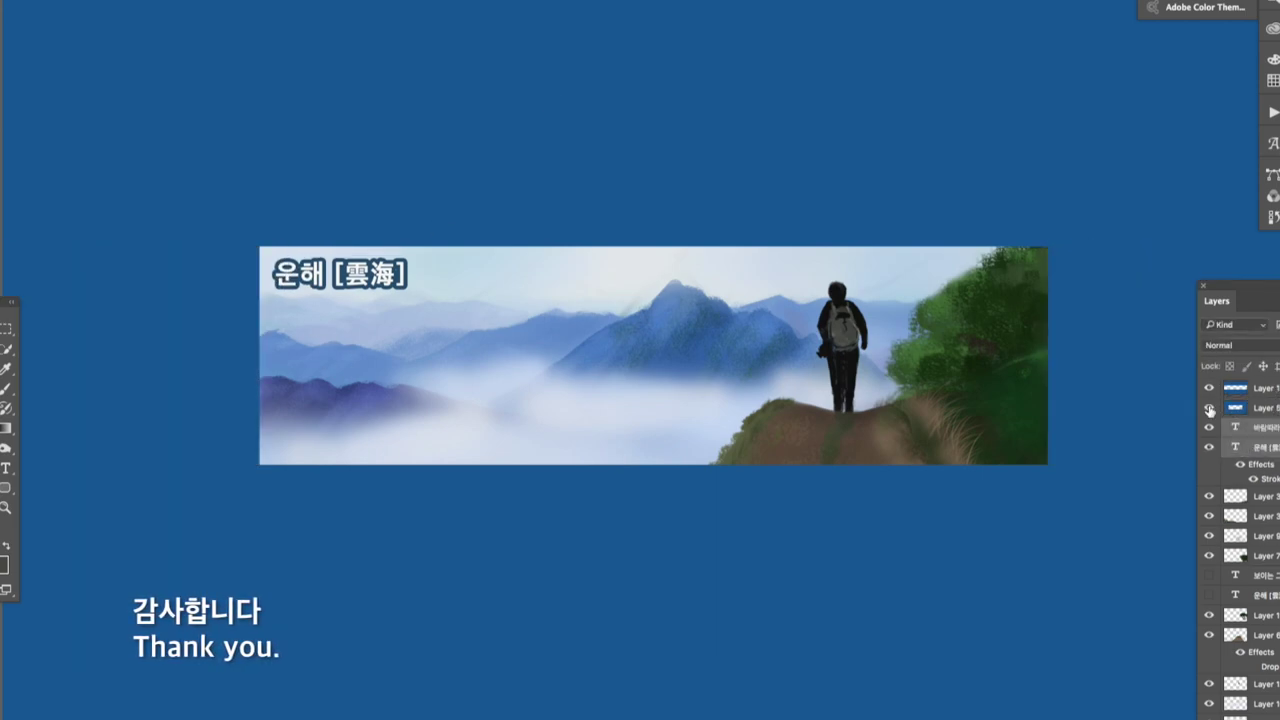
click(1209, 408)
key(super+minus)
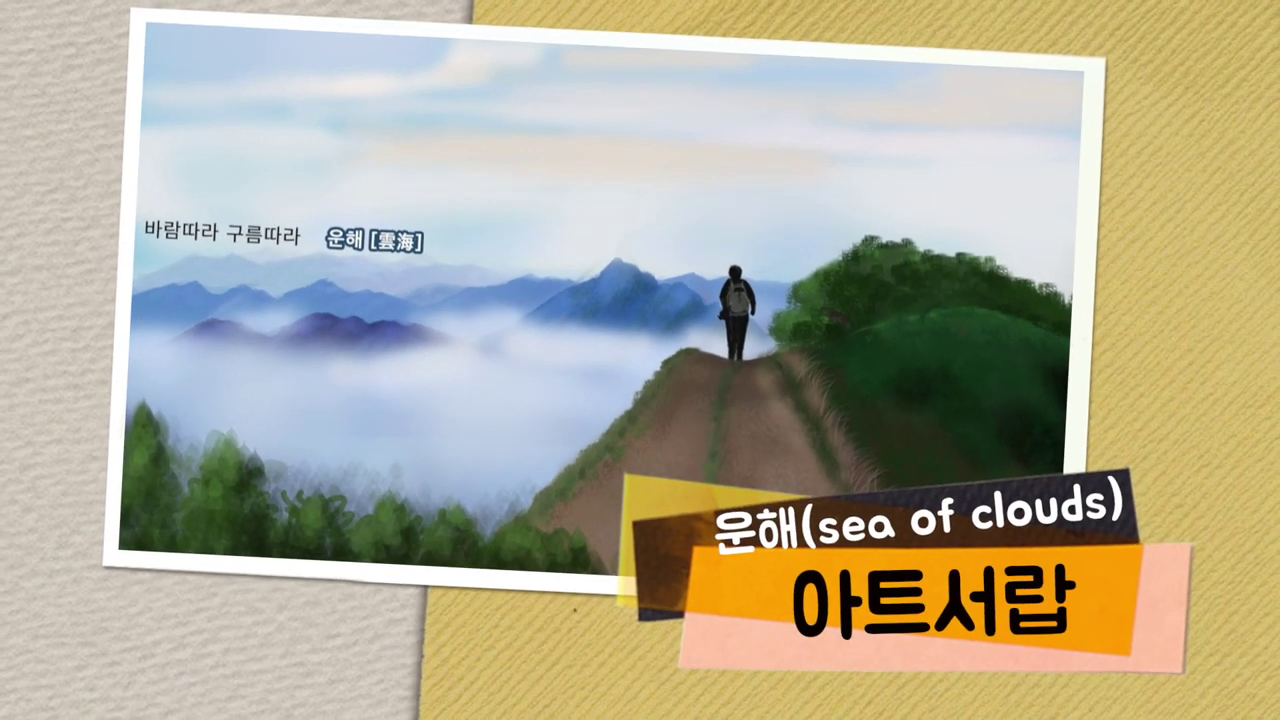